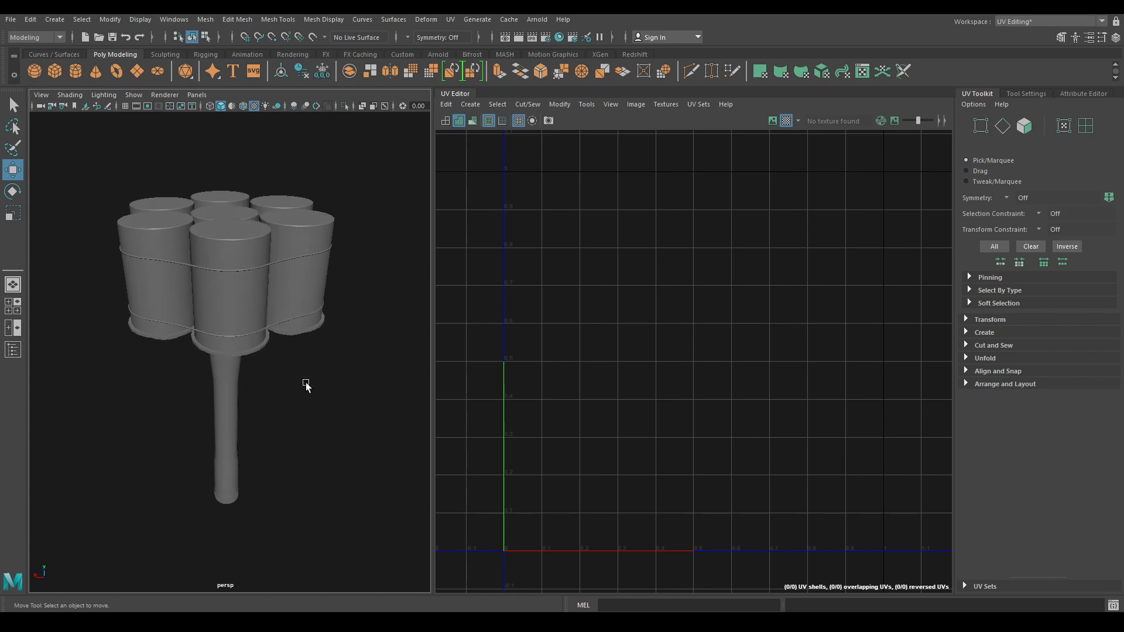
- In the top view, select the six outer cylinders around the centre one and delete them
alt+drag(291, 398, 301, 442)
mouse_move(301, 442)
alt+right_down()
mouse_move(273, 402)
mouse_move(292, 445)
alt+right_up()
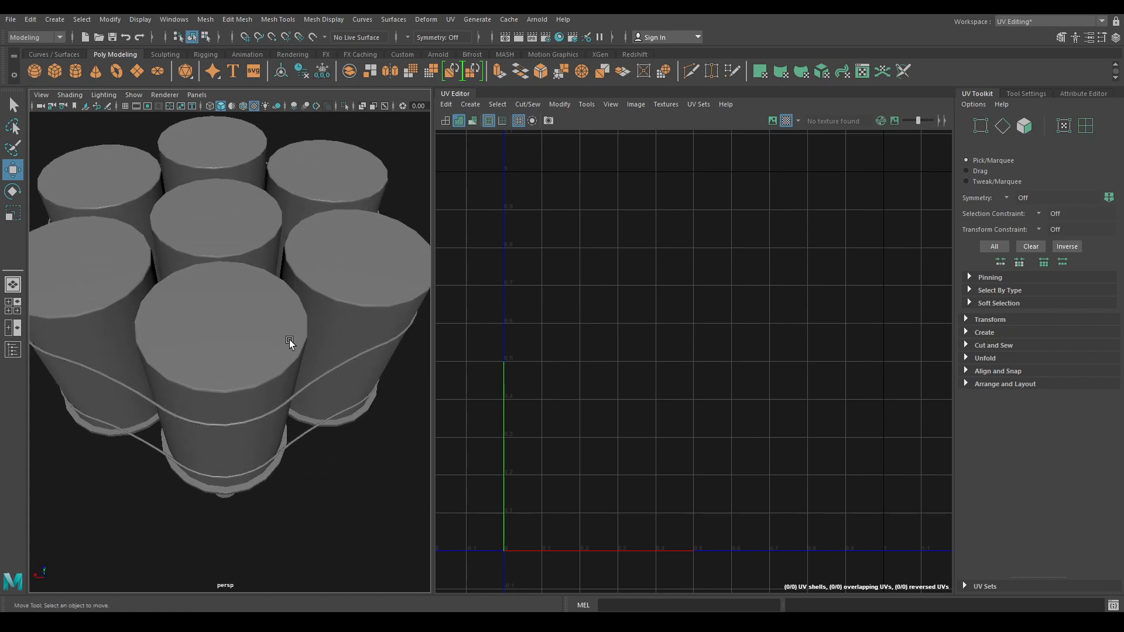
scroll(287, 353, down, 5)
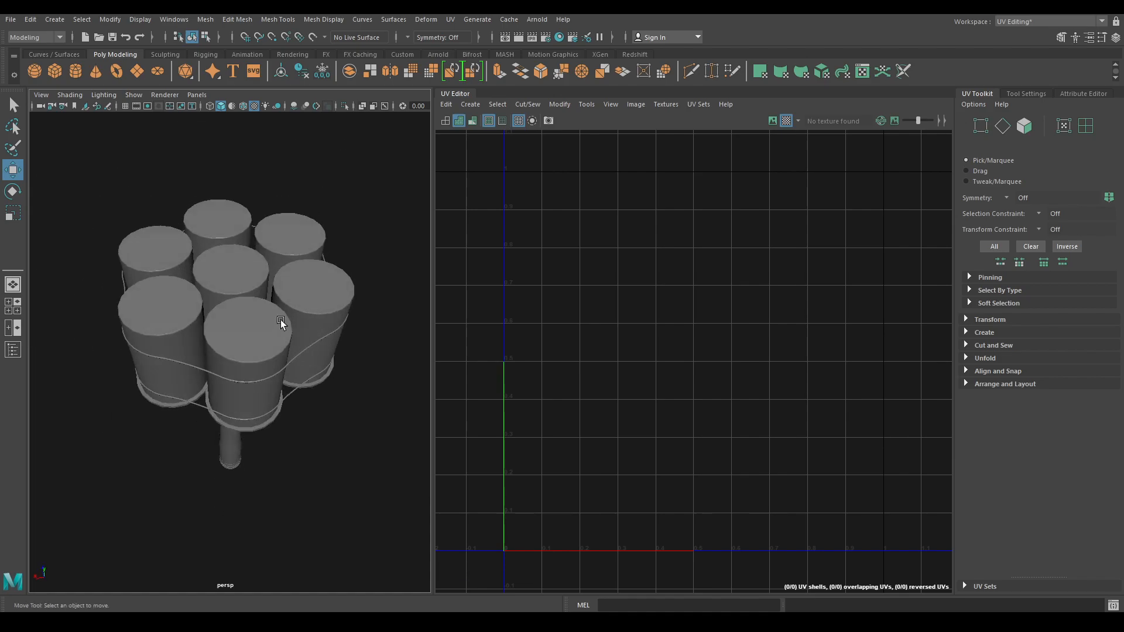
key(space)
drag(316, 334, 259, 346)
alt+right_drag(259, 345, 295, 400)
alt+middle_drag(295, 399, 332, 346)
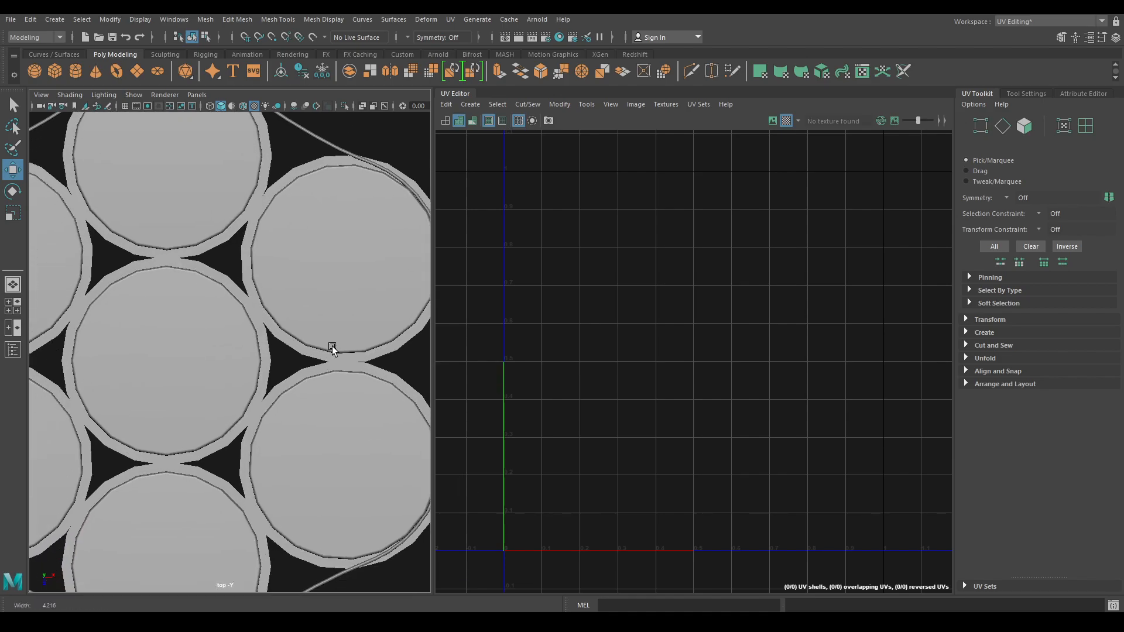
scroll(332, 346, down, 5)
scroll(306, 307, up, 4)
click(306, 306)
shift+click(209, 254)
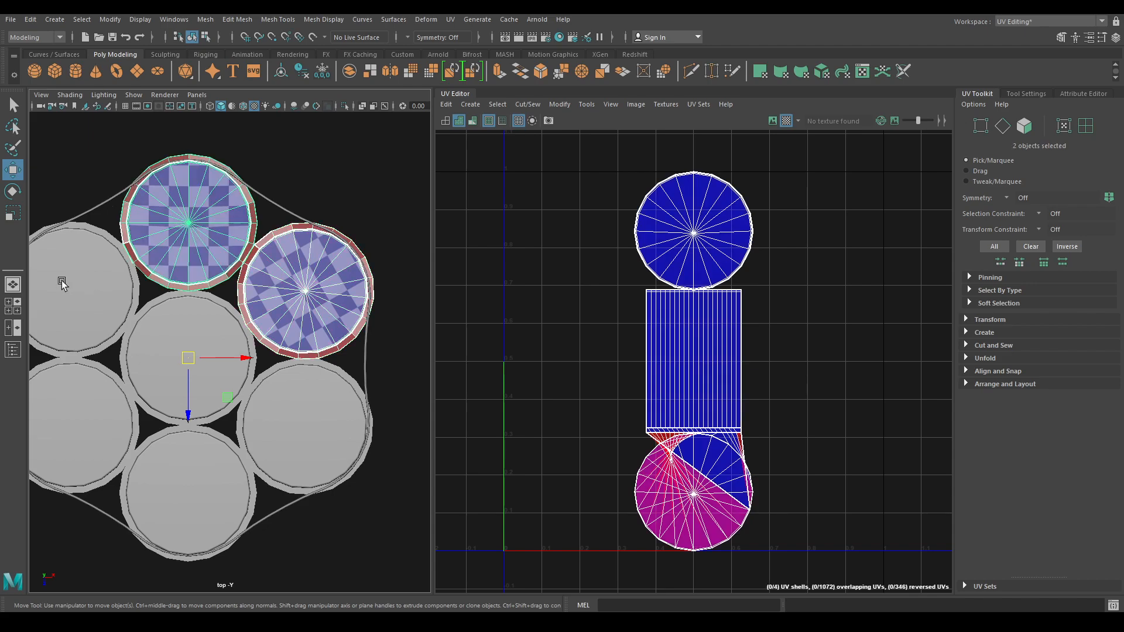
shift+click(62, 280)
shift+click(73, 395)
shift+click(171, 470)
shift+click(345, 404)
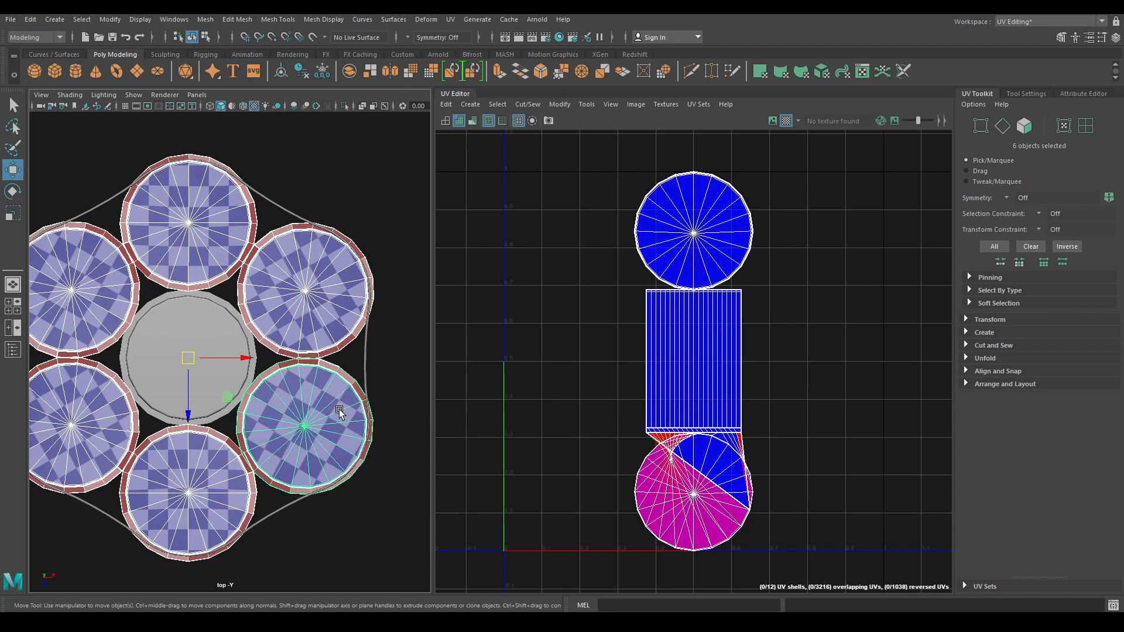
key(Delete)
- Return to the perspective view and delete the upper wire band around the remaining cylinder
key(space)
drag(334, 412, 318, 325)
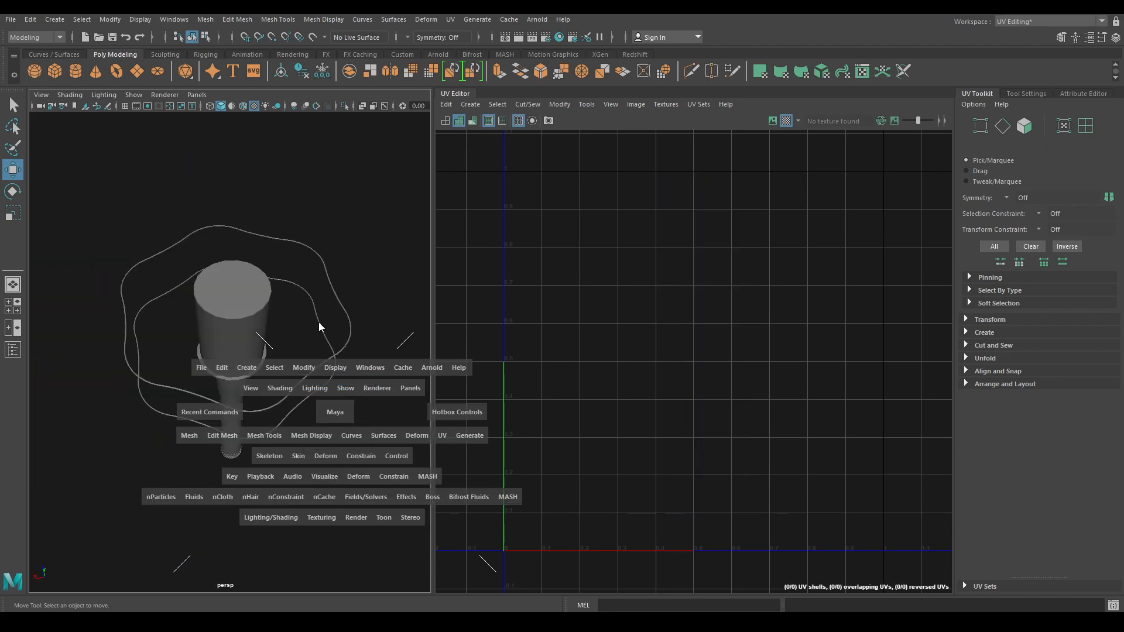
alt+drag(315, 375, 326, 336)
alt+right_drag(326, 335, 281, 388)
alt+right_drag(335, 294, 343, 305)
drag(346, 271, 371, 284)
key(Delete)
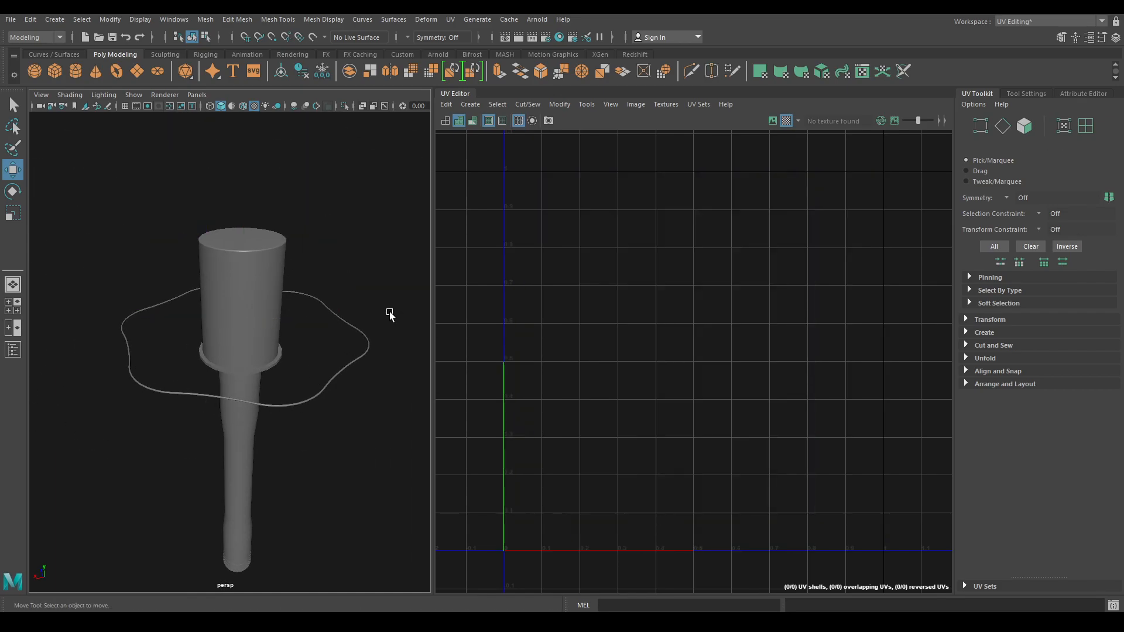
- Isolate the centre cylinder by hiding all unselected objects
alt+drag(278, 391, 253, 314)
alt+right_drag(254, 313, 289, 319)
click(265, 372)
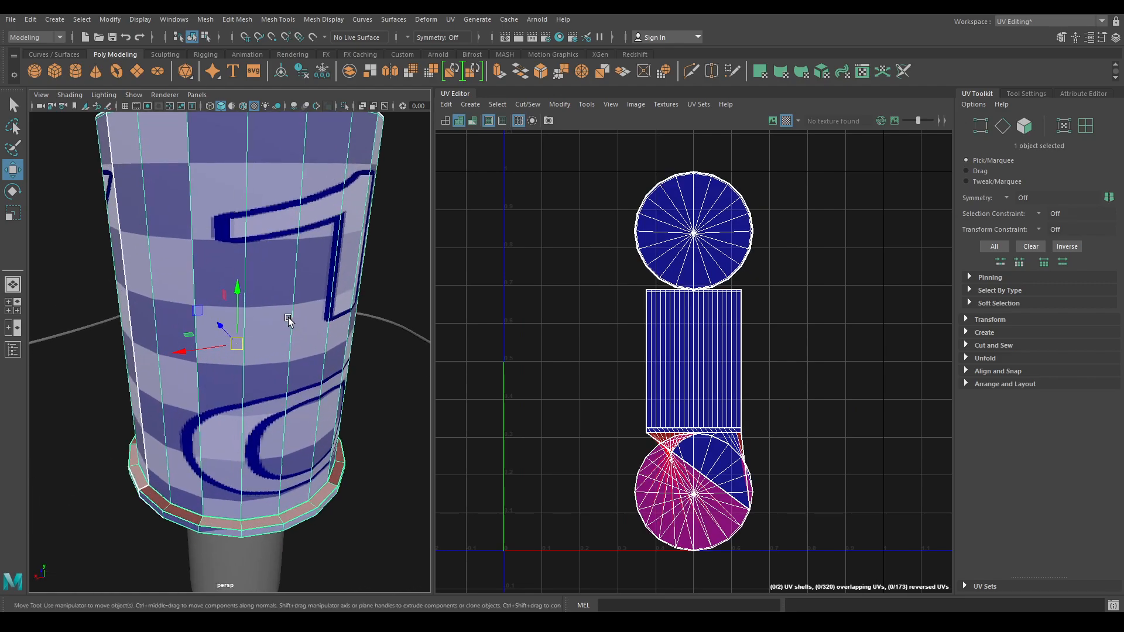
key(alt+h)
mouse_move(314, 349)
alt+mouse_down()
mouse_move(315, 312)
mouse_move(314, 327)
alt+mouse_up()
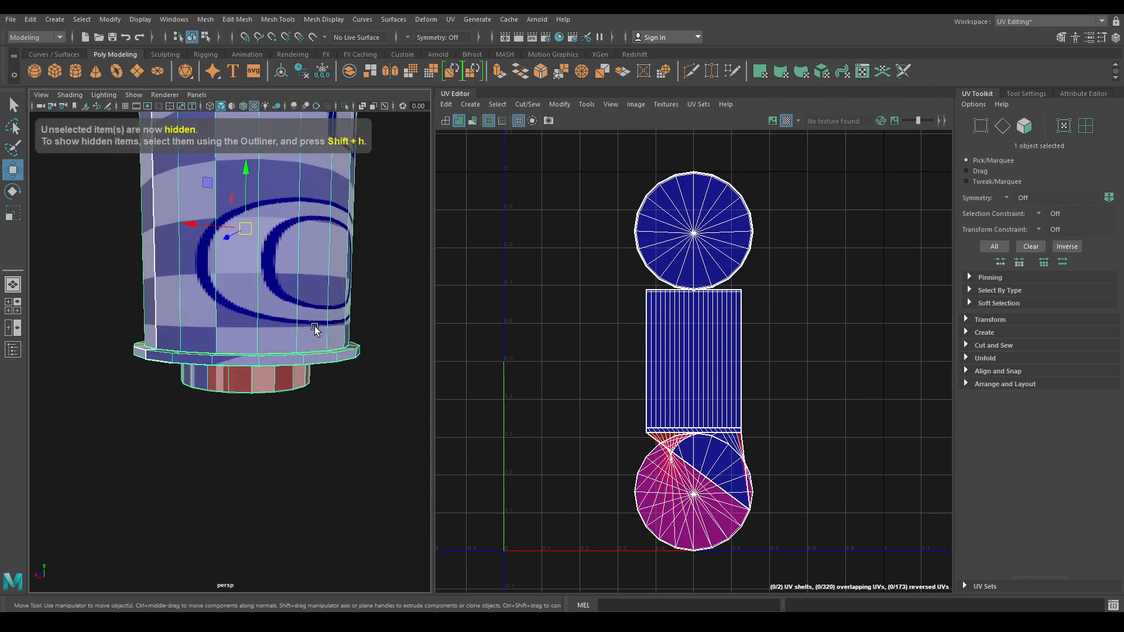
- Apply a Camera-based UV projection to the cylinder and return to object mode
click(468, 105)
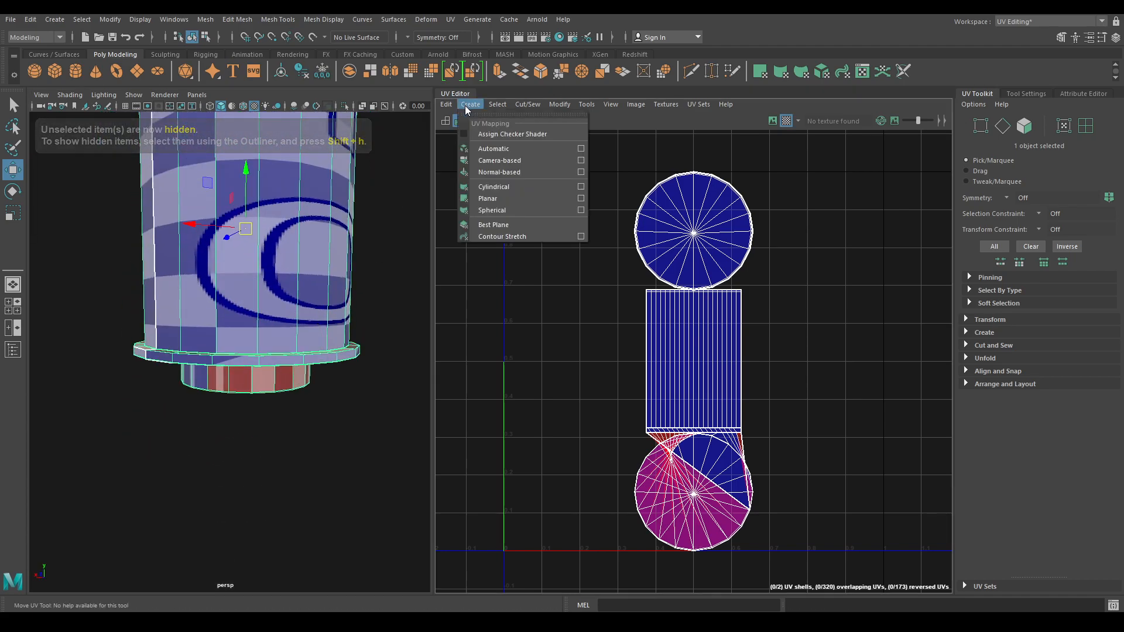
click(505, 161)
alt+right_drag(305, 352, 313, 371)
alt+drag(314, 371, 298, 369)
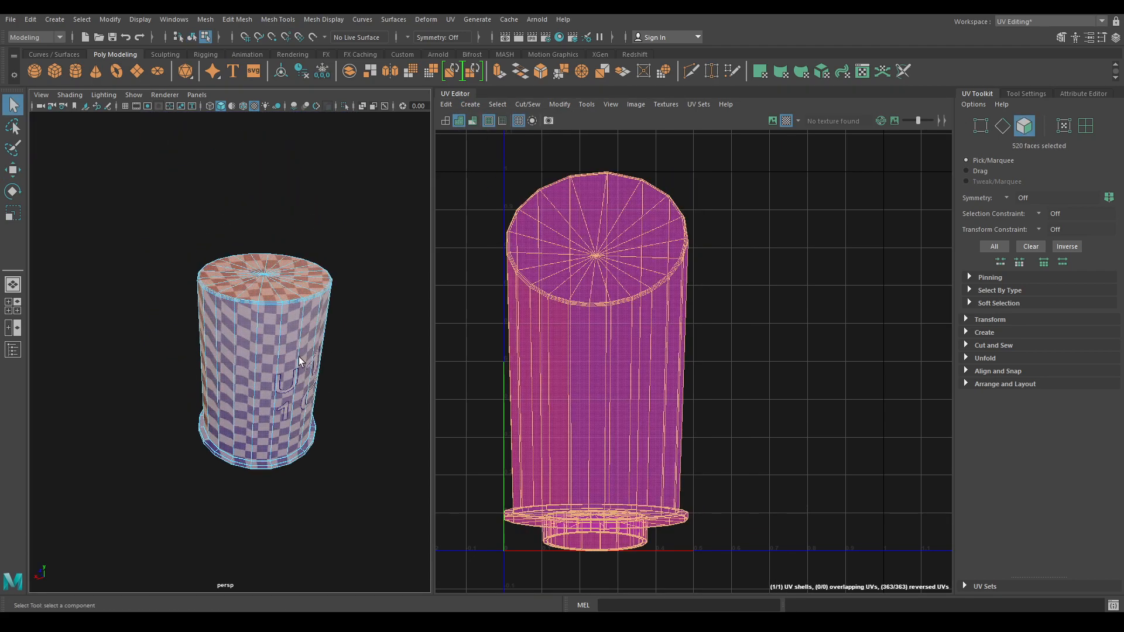
scroll(263, 356, up, 5)
alt+drag(263, 356, 294, 310)
key(F8)
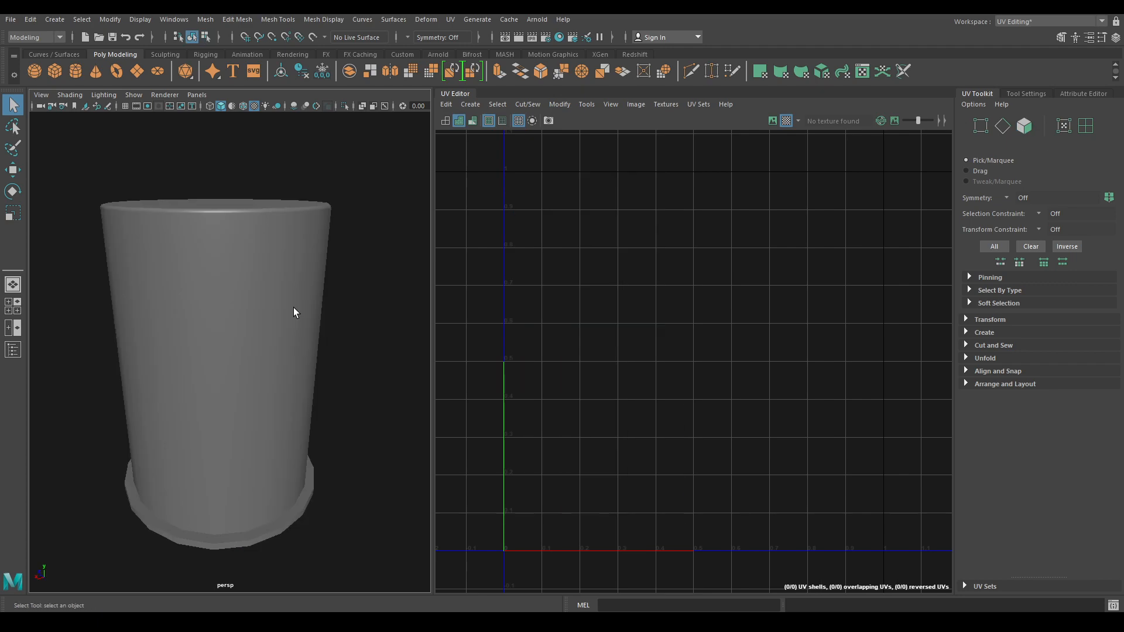
- In edge mode, select the edge loops at the cylinder's top rim and where its body meets the base flange
click(295, 312)
right_click(298, 319)
right_drag(305, 280, 303, 265)
alt+drag(302, 265, 314, 287)
alt+right_drag(313, 286, 331, 334)
alt+middle_drag(331, 334, 311, 327)
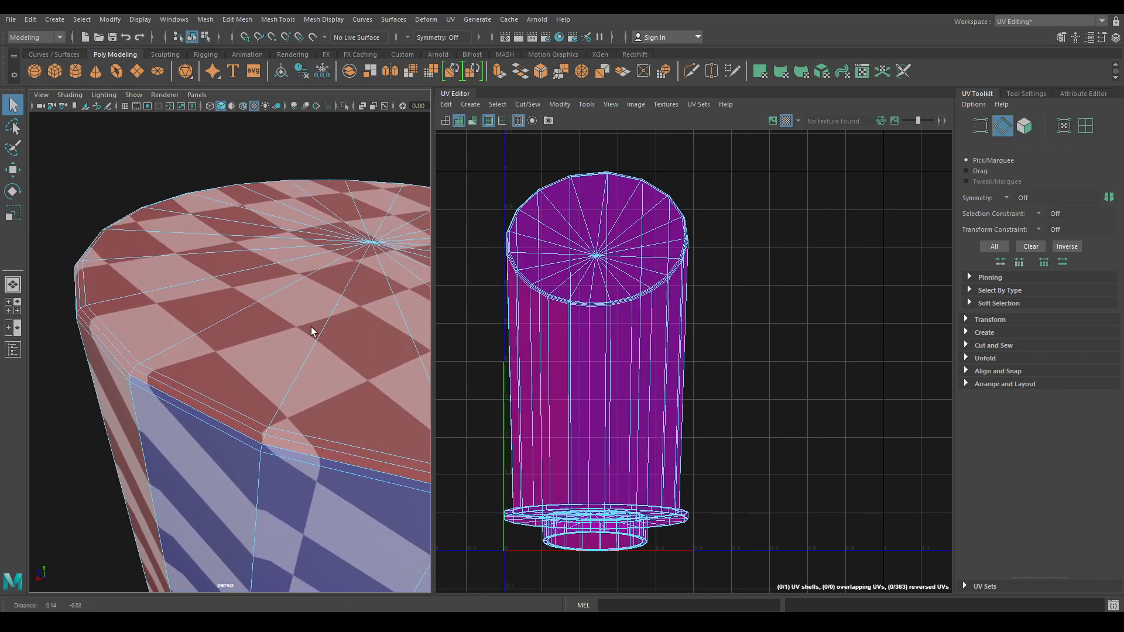
double_click(247, 401)
alt+right_drag(279, 459, 264, 414)
alt+drag(263, 414, 265, 432)
alt+right_drag(265, 436, 326, 496)
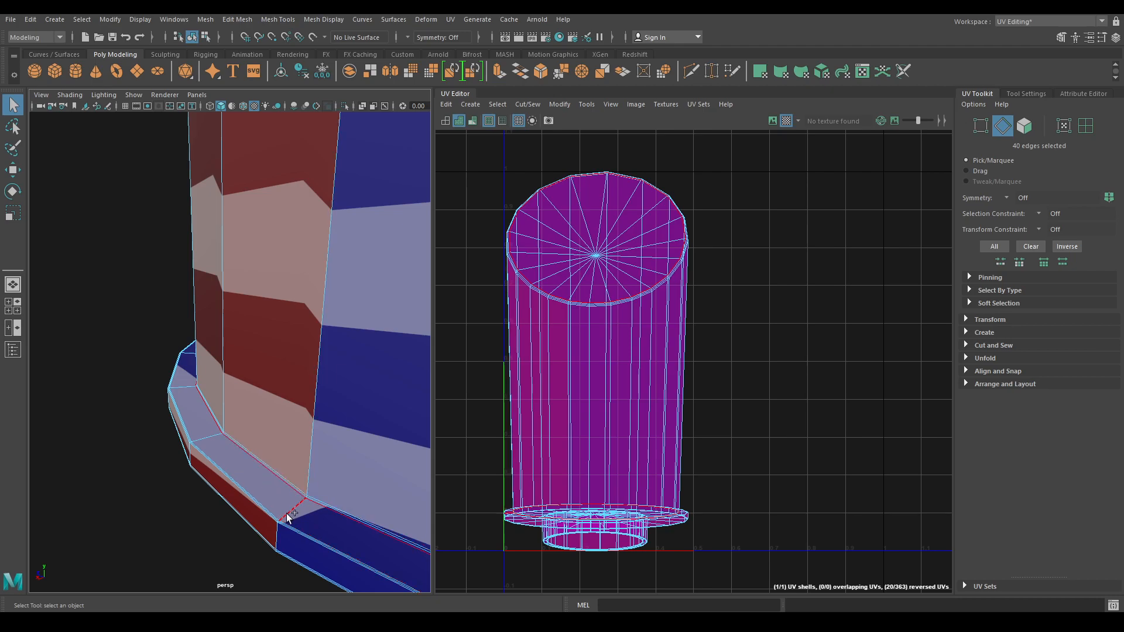
- Add the edge loops around the underside of the flange and the lower stem to the seam selection, undoing the last pick
alt+drag(278, 519, 238, 353)
shift+double_click(202, 251)
alt+middle_drag(238, 353, 237, 386)
scroll(234, 356, up, 8)
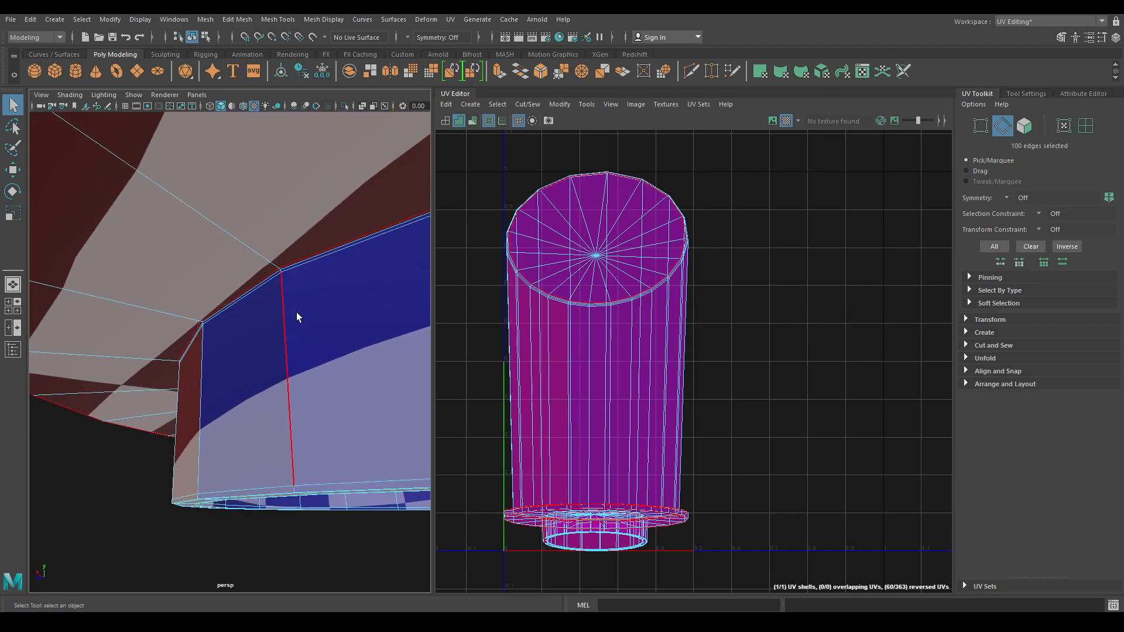
scroll(296, 310, down, 5)
alt+drag(293, 296, 207, 226)
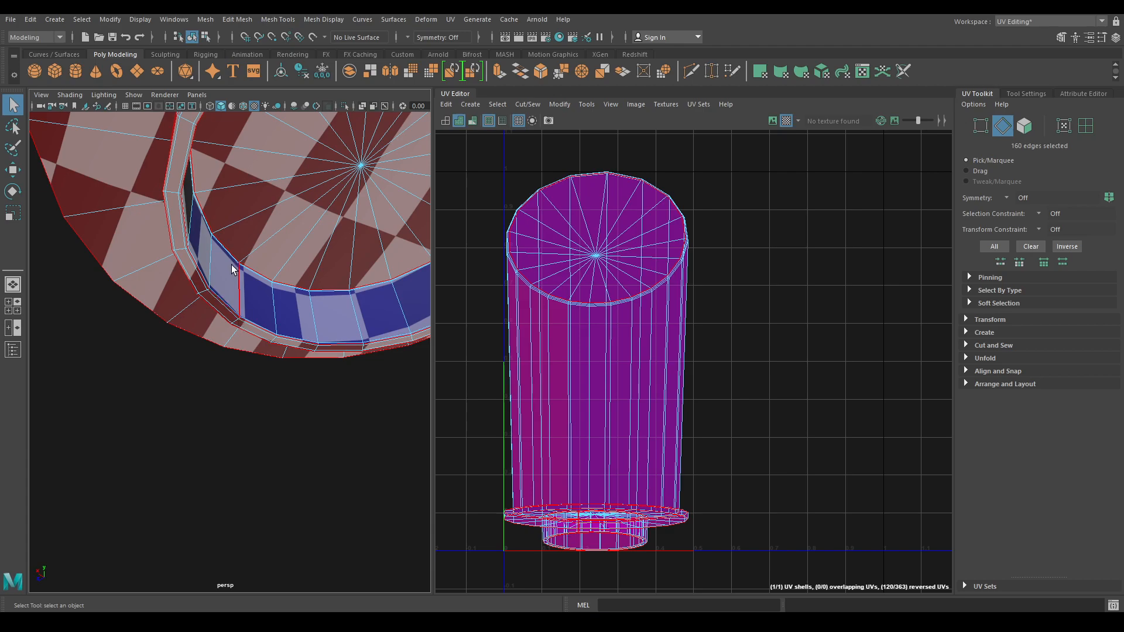
key(ctrl+z)
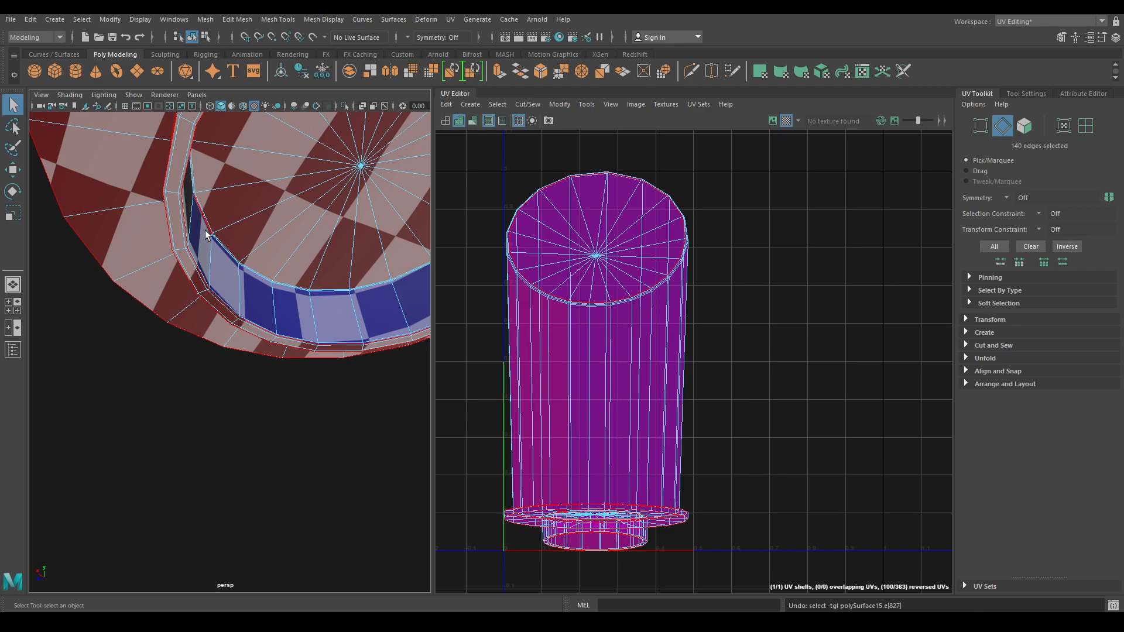
- Add a vertical seam line down the cylinder to the selection and deselect its edges crossing the end caps
scroll(247, 356, down, 5)
alt+drag(223, 246, 294, 297)
alt+right_drag(294, 301, 344, 454)
alt+drag(343, 454, 347, 408)
shift+double_click(240, 328)
alt+drag(272, 435, 79, 358)
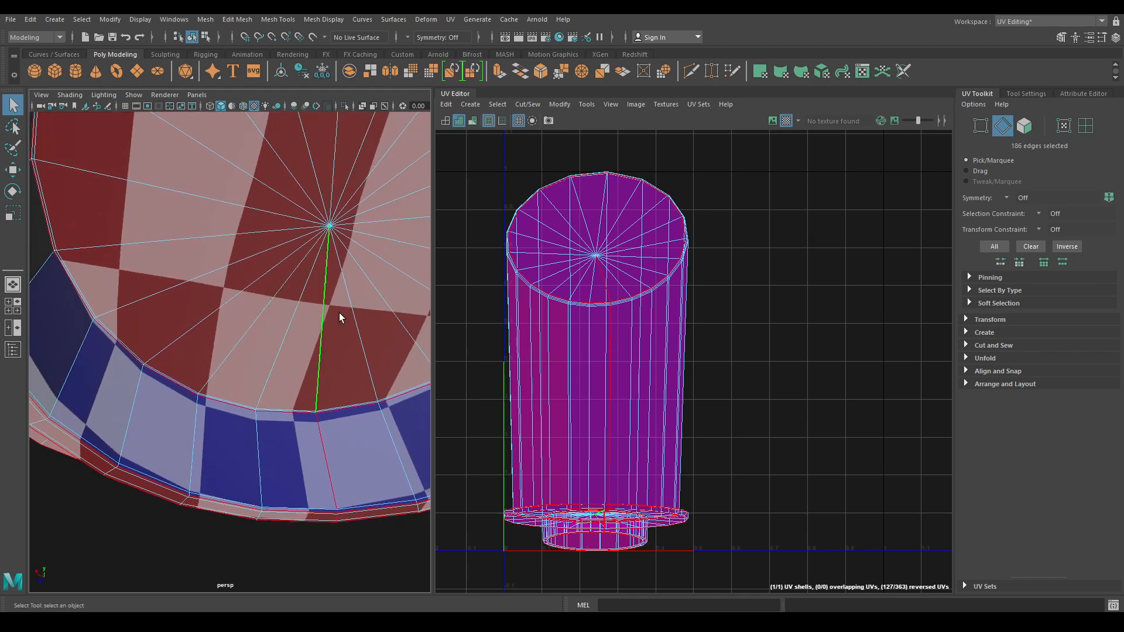
ctrl+drag(272, 298, 271, 298)
alt+right_drag(288, 427, 287, 361)
alt+drag(287, 360, 299, 457)
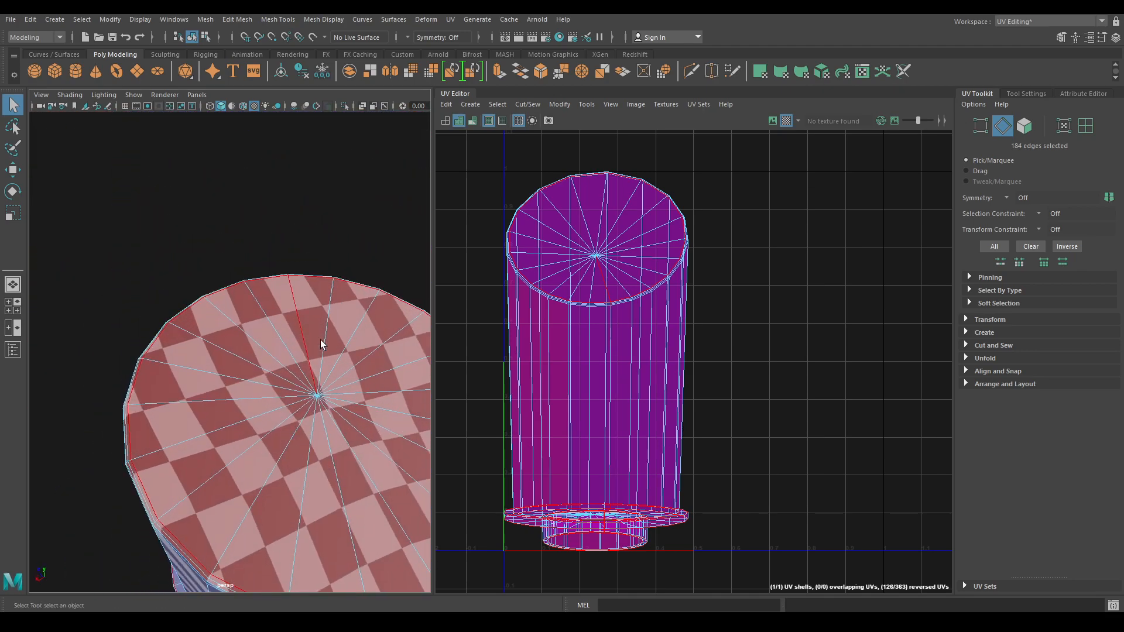
ctrl+drag(278, 367, 278, 367)
- Cut the cylinder's UVs along the selected seam edges
alt+right_drag(278, 367, 232, 331)
alt+drag(275, 492, 291, 427)
alt+middle_drag(291, 427, 275, 341)
alt+right_drag(283, 368, 283, 329)
alt+middle_drag(284, 328, 270, 357)
right_drag(765, 301, 761, 267)
shift+right_drag(815, 189, 758, 210)
- Select all of the cylinder's UVs, then unfold and lay out the resulting shells
key(w)
alt+right_drag(770, 328, 795, 243)
drag(809, 190, 630, 387)
shift+right_drag(857, 246, 830, 250)
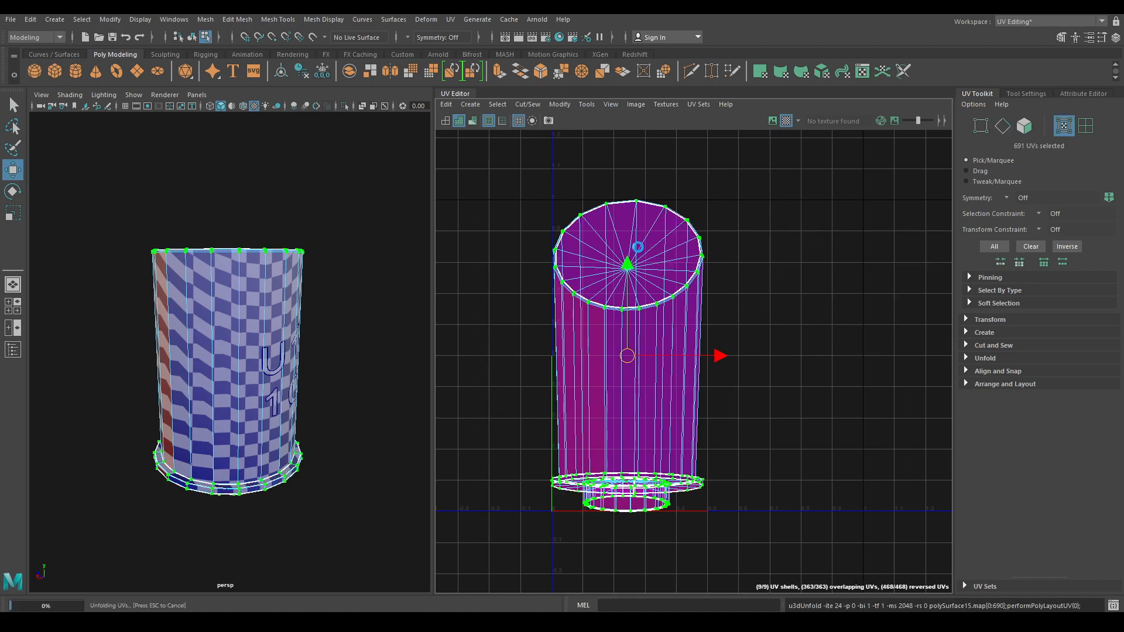
scroll(721, 288, up, 1)
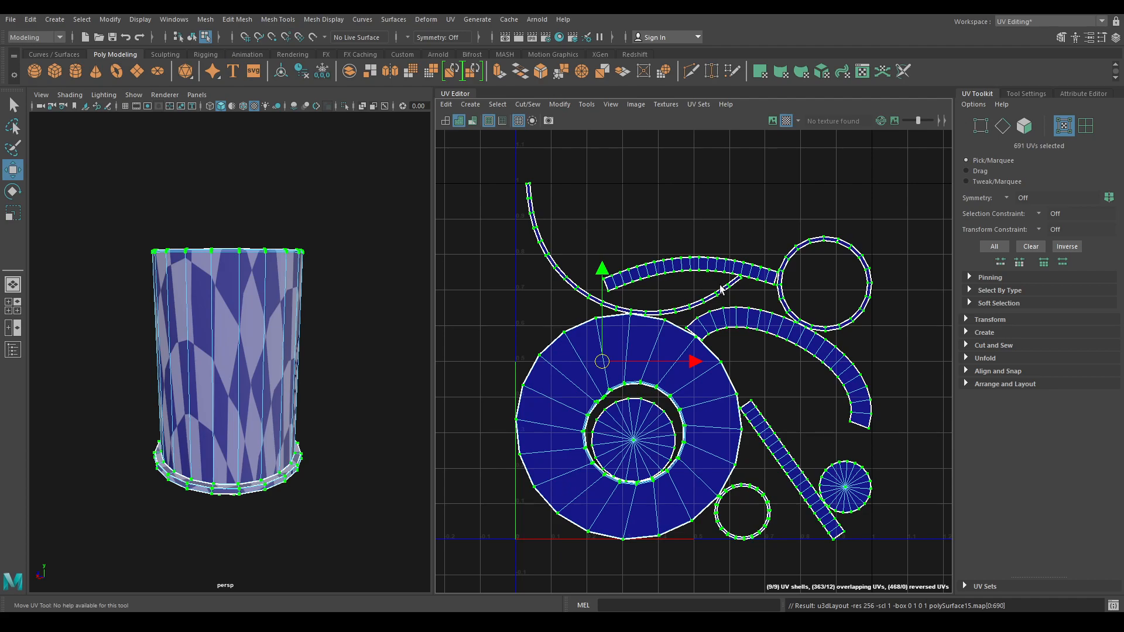
- Select the ring of triangular faces capping the recess on the cylinder's underside and delete them
alt+drag(339, 398, 220, 313)
alt+right_drag(211, 334, 257, 384)
alt+middle_drag(257, 317, 260, 392)
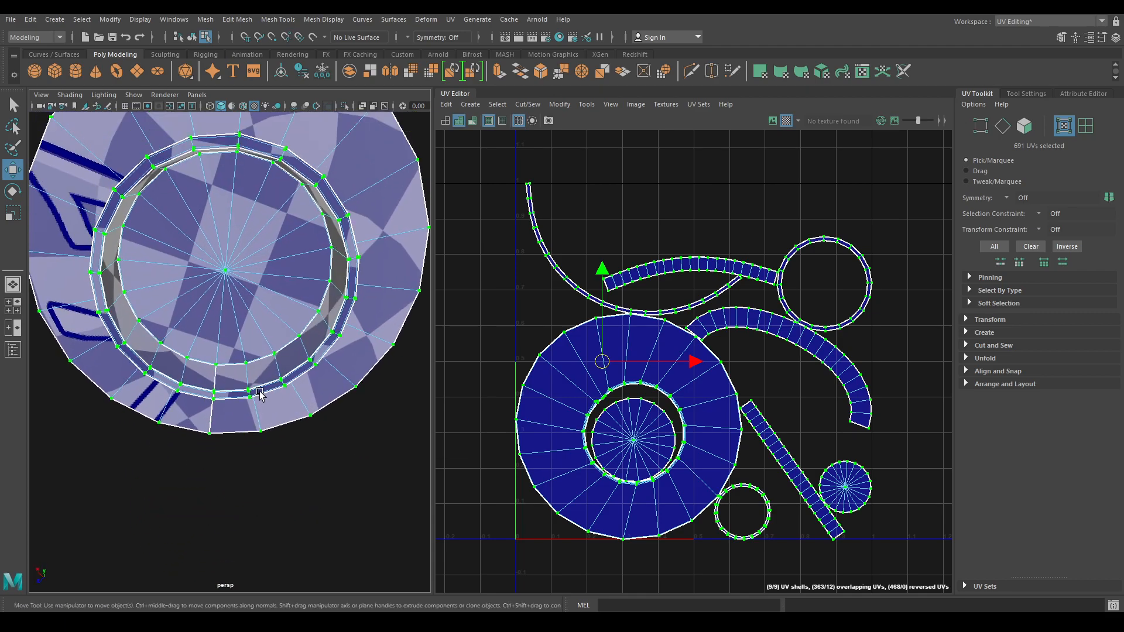
right_drag(209, 271, 213, 295)
click(271, 267)
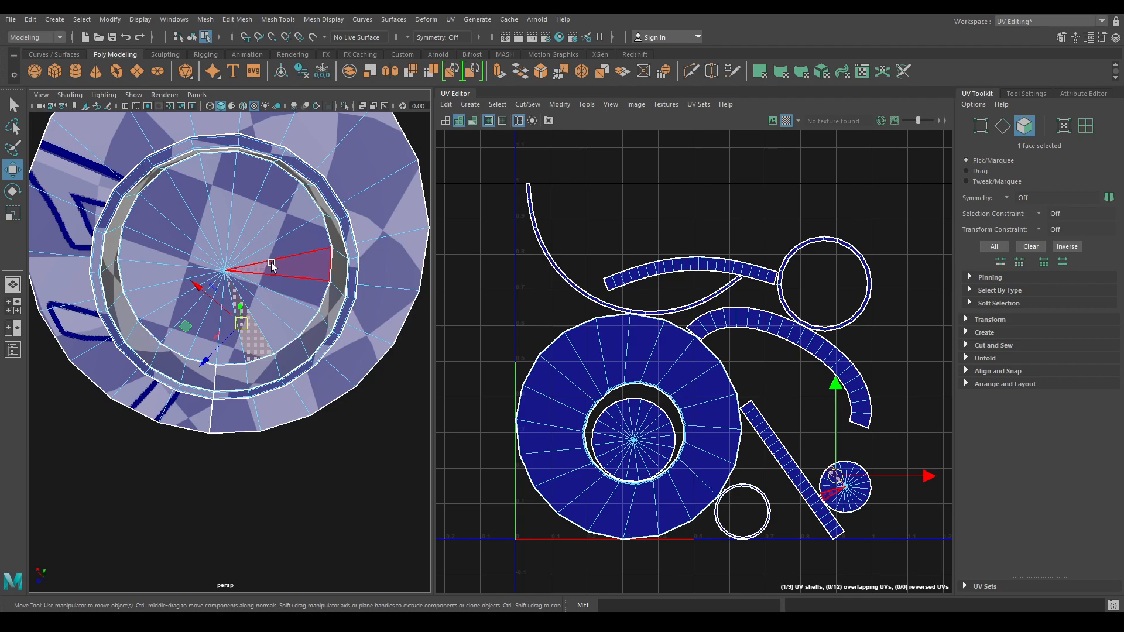
double_click(270, 298)
alt+right_drag(277, 304, 268, 274)
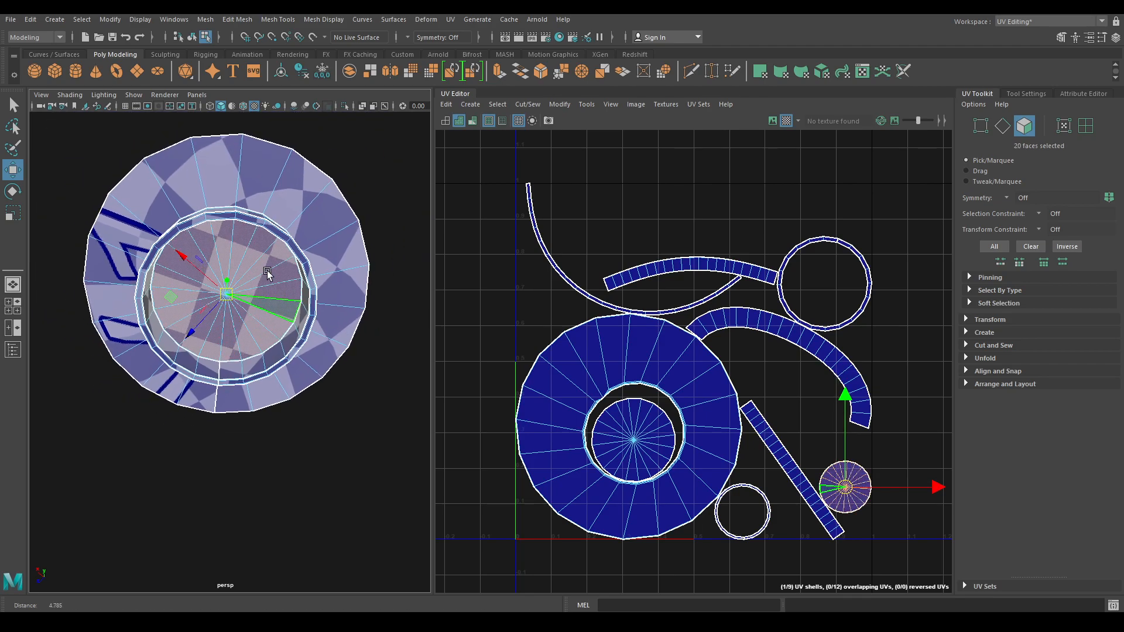
key(Delete)
- Select the large ring-shaped UV shell to check which part of the cylinder it covers
right_drag(280, 205, 331, 178)
alt+drag(331, 178, 403, 319)
right_drag(771, 324, 770, 351)
click(747, 328)
click(702, 383)
alt+drag(264, 363, 233, 369)
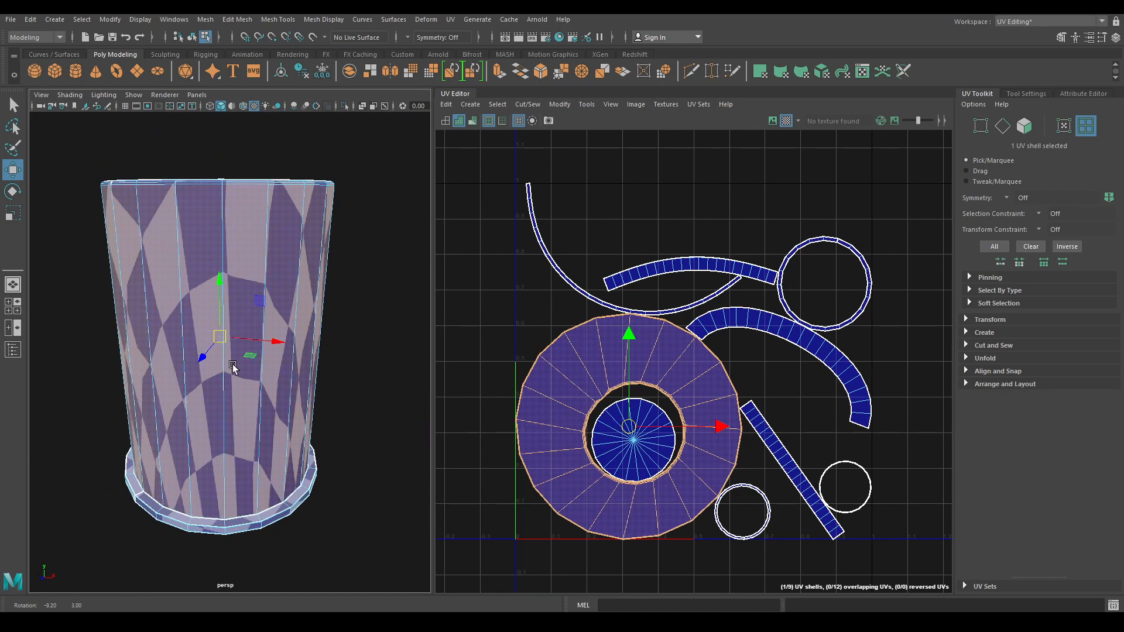
- Cut the large ring-shaped body shell along one radial edge line running the full height of the cylinder wall
scroll(612, 371, up, 4)
alt+middle_drag(602, 290, 576, 228)
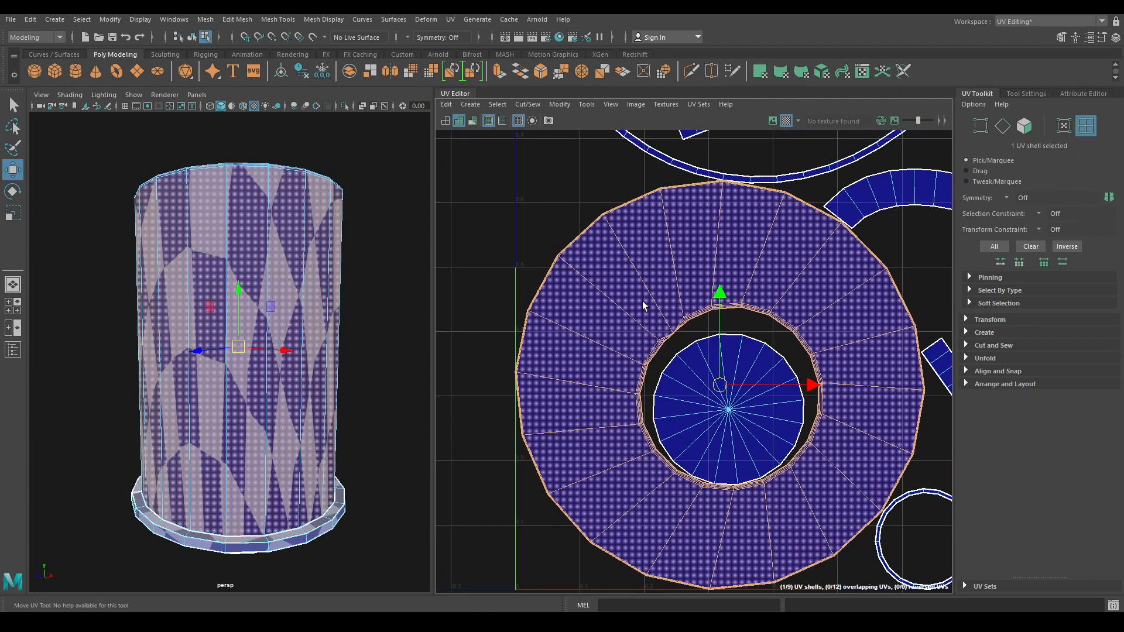
alt+middle_drag(693, 352, 680, 387)
scroll(674, 298, up, 3)
click(625, 175)
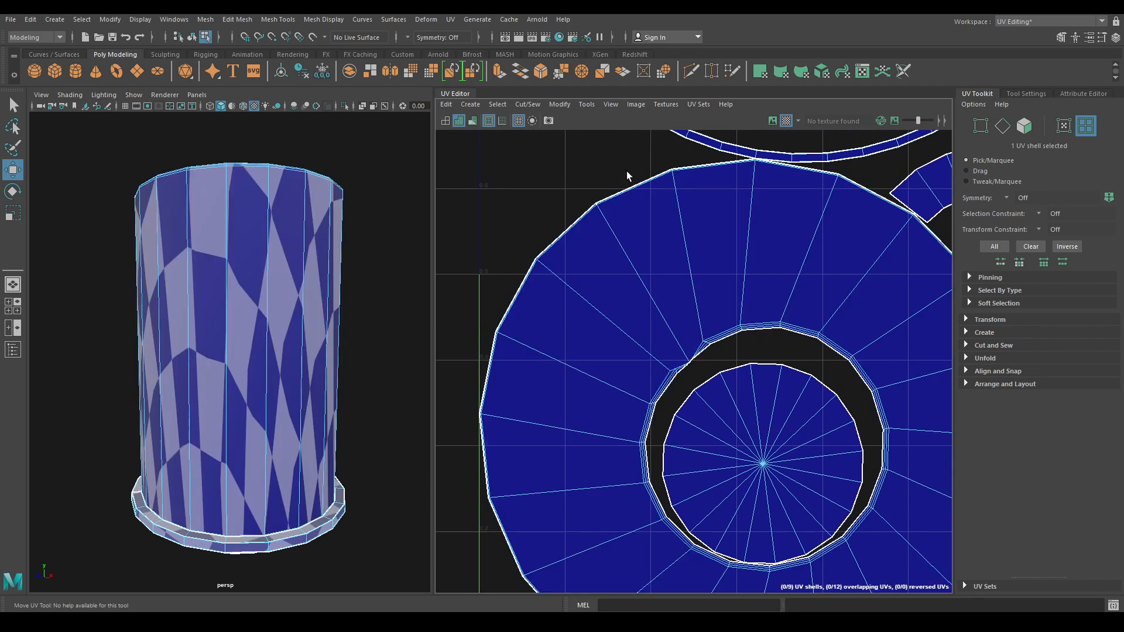
click(643, 276)
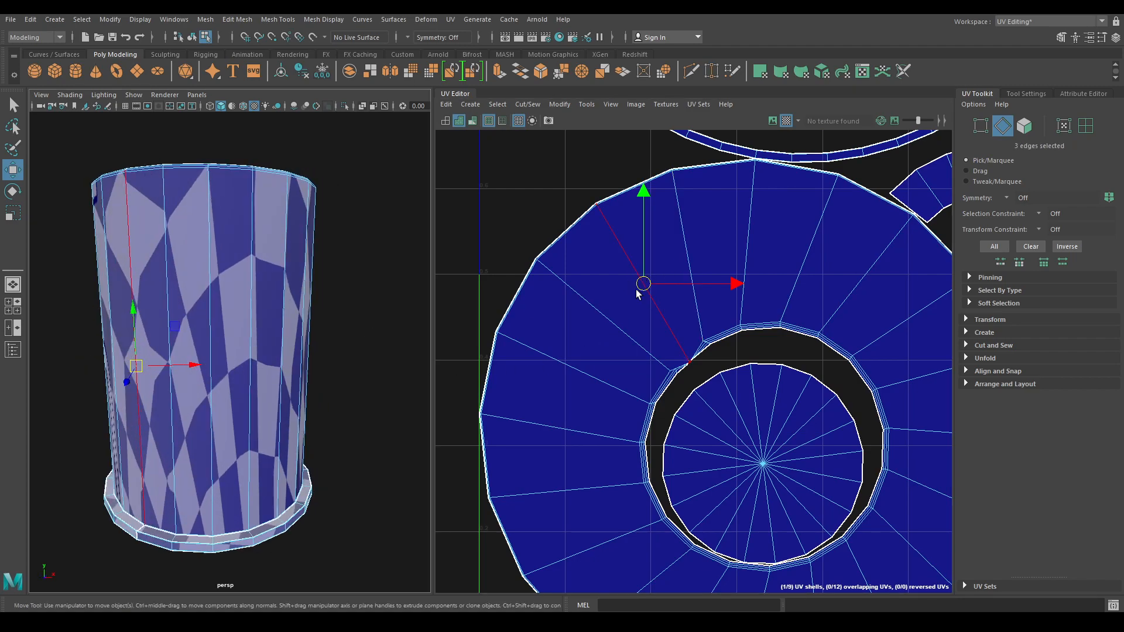
shift+right_click(654, 250)
shift+right_drag(610, 272, 609, 268)
- Select the cut body shell and unfold it into a flat rectangular strip
alt+right_drag(692, 436, 619, 108)
alt+middle_drag(678, 389, 620, 283)
right_drag(621, 278, 428, 249)
alt+right_drag(719, 484, 686, 309)
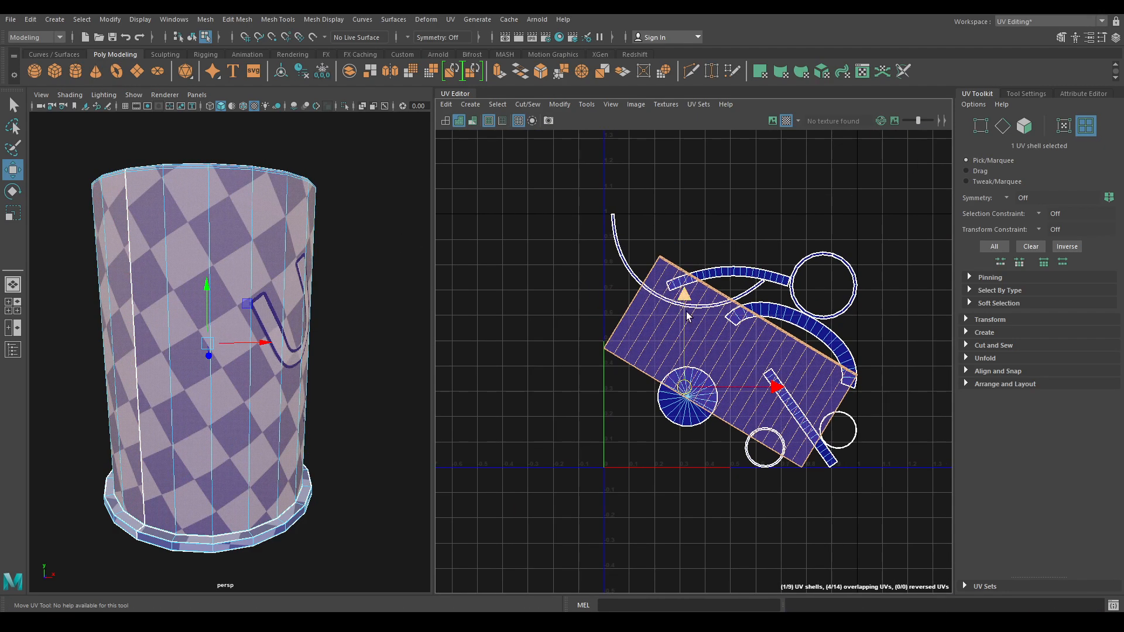
- Select all UV shells and lay them out without overlaps
alt+middle_drag(676, 333, 572, 291)
alt+right_drag(572, 298, 511, 156)
drag(491, 151, 864, 468)
click(877, 174)
drag(876, 169, 357, 462)
shift+right_drag(795, 240, 638, 243)
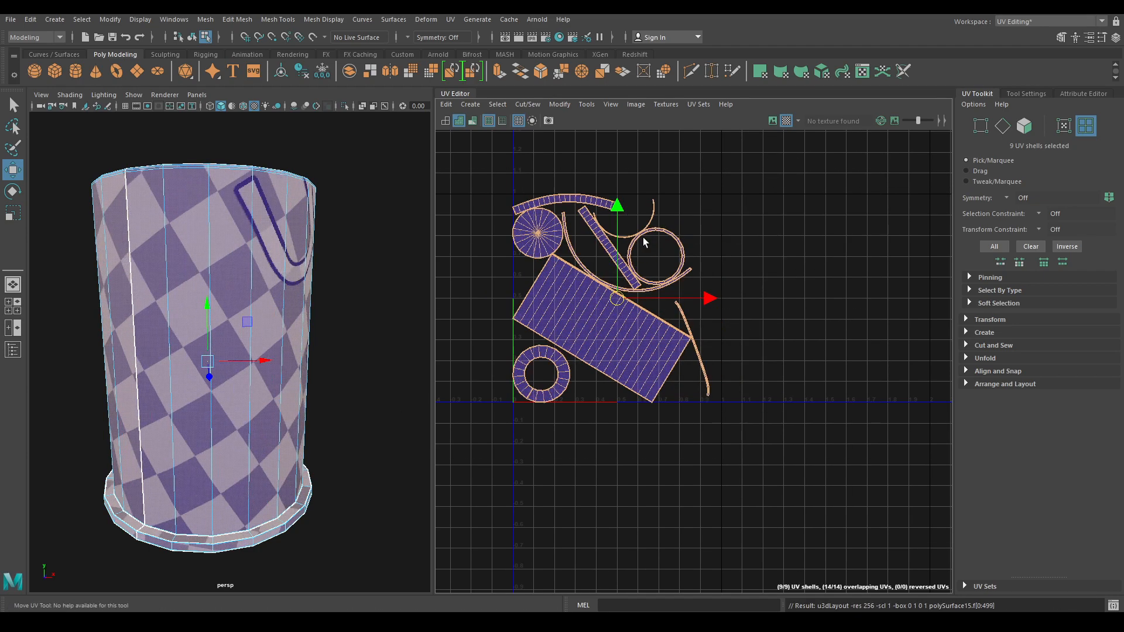
- Select the tilted rectangular body shell and straighten it with Orient Shells
alt+right_drag(737, 207, 729, 387)
alt+middle_drag(728, 387, 839, 275)
right_drag(824, 284, 775, 265)
click(623, 404)
alt+middle_drag(686, 391, 736, 359)
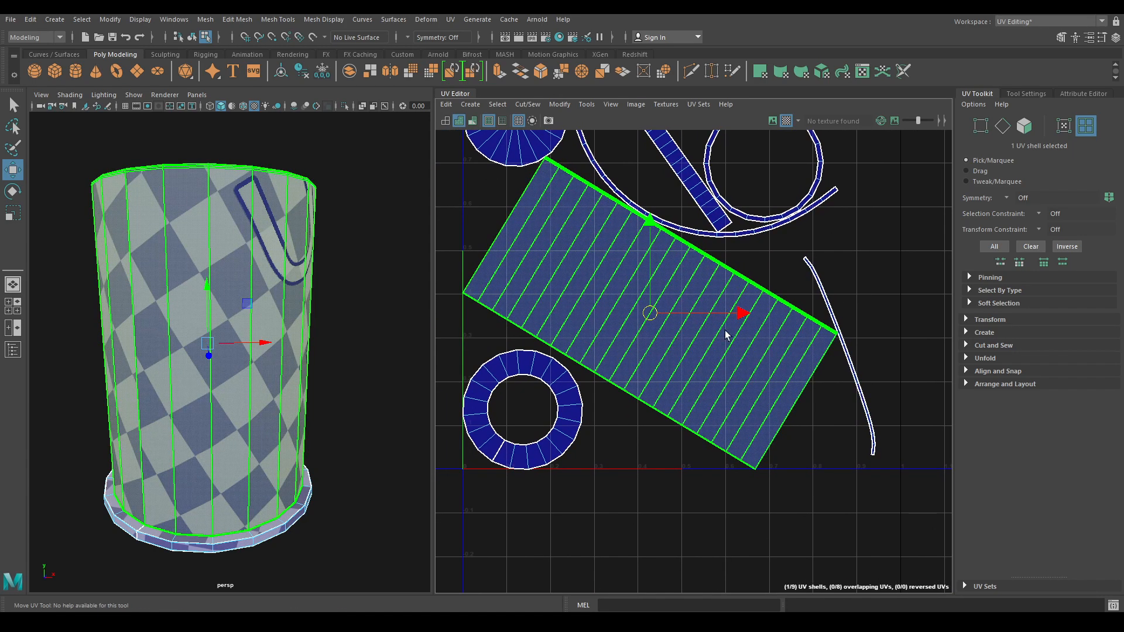
shift+right_click(665, 313)
shift+right_drag(665, 313, 657, 479)
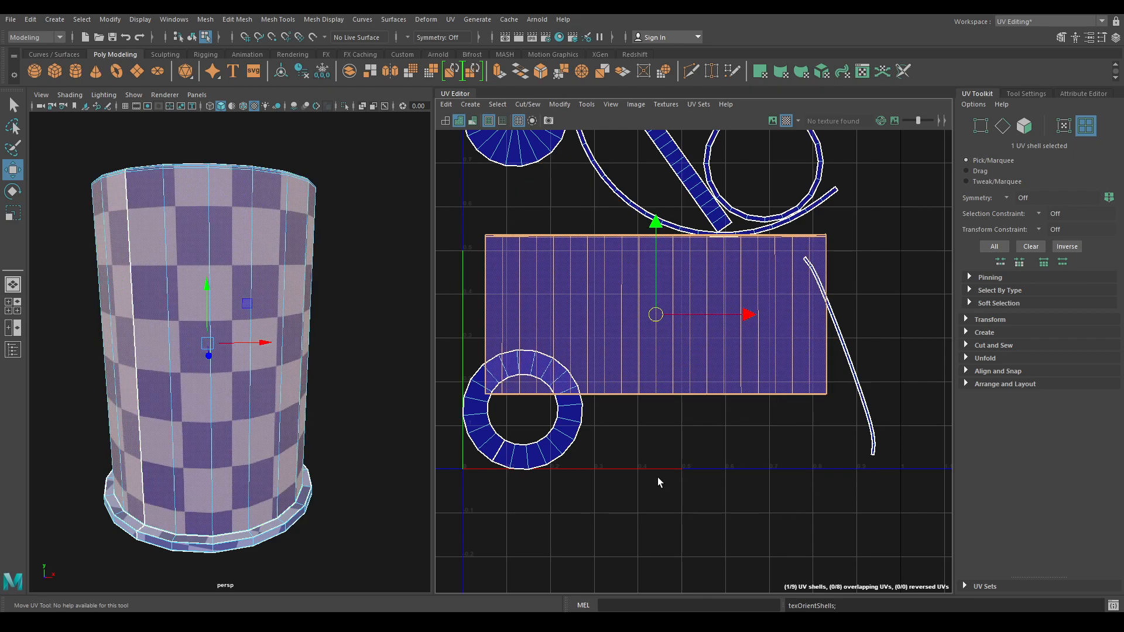
- Apply Orient Shells to the thin curved strip and the other tilted strip shells
key(a)
click(814, 498)
shift+right_drag(832, 354, 817, 521)
key(a)
click(704, 309)
shift+right_drag(759, 182, 752, 350)
click(656, 237)
shift+right_drag(668, 199, 662, 367)
- Select all the oriented UV shells and lay them out again
scroll(713, 338, down, 1)
right_drag(765, 249, 774, 249)
right_drag(712, 233, 711, 233)
drag(503, 210, 818, 579)
shift+right_drag(774, 270, 694, 300)
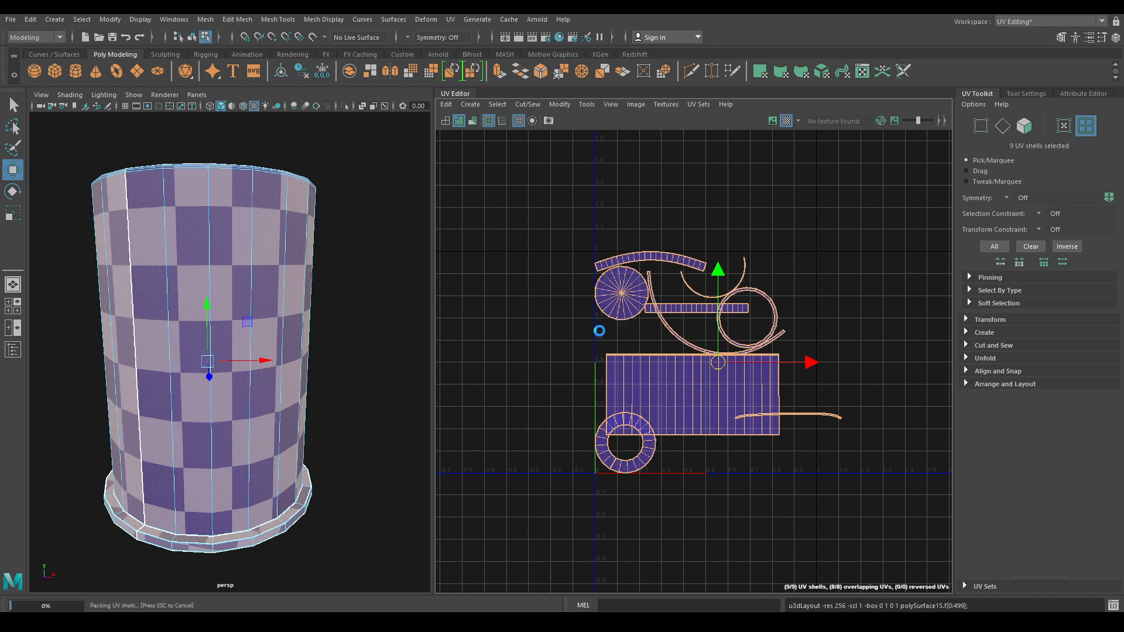
- Return to object mode, deselect the cylinder and bring the hidden handle and wire band back into view
mouse_move(295, 274)
alt+mouse_down()
mouse_move(289, 339)
mouse_move(221, 334)
mouse_move(201, 377)
mouse_move(298, 290)
alt+mouse_up()
right_drag(298, 291, 380, 255)
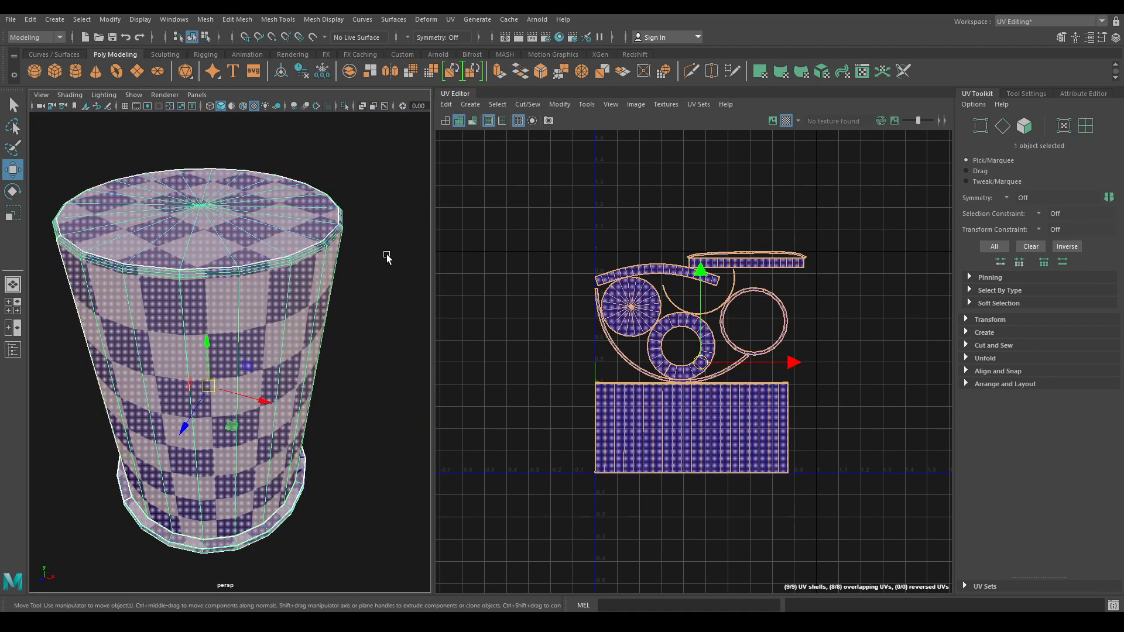
click(401, 249)
mouse_move(427, 337)
alt+right_down()
mouse_move(393, 282)
mouse_move(409, 266)
mouse_move(382, 316)
alt+right_up()
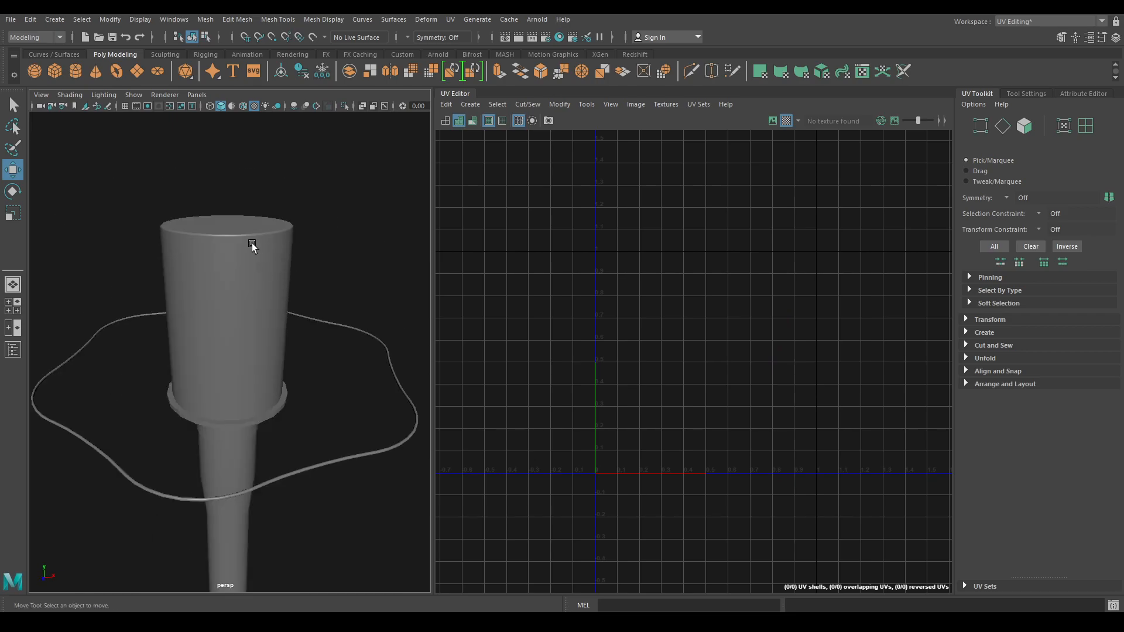
- Select the thin wavy wire band, isolate it and apply a camera-based UV projection to it
click(251, 246)
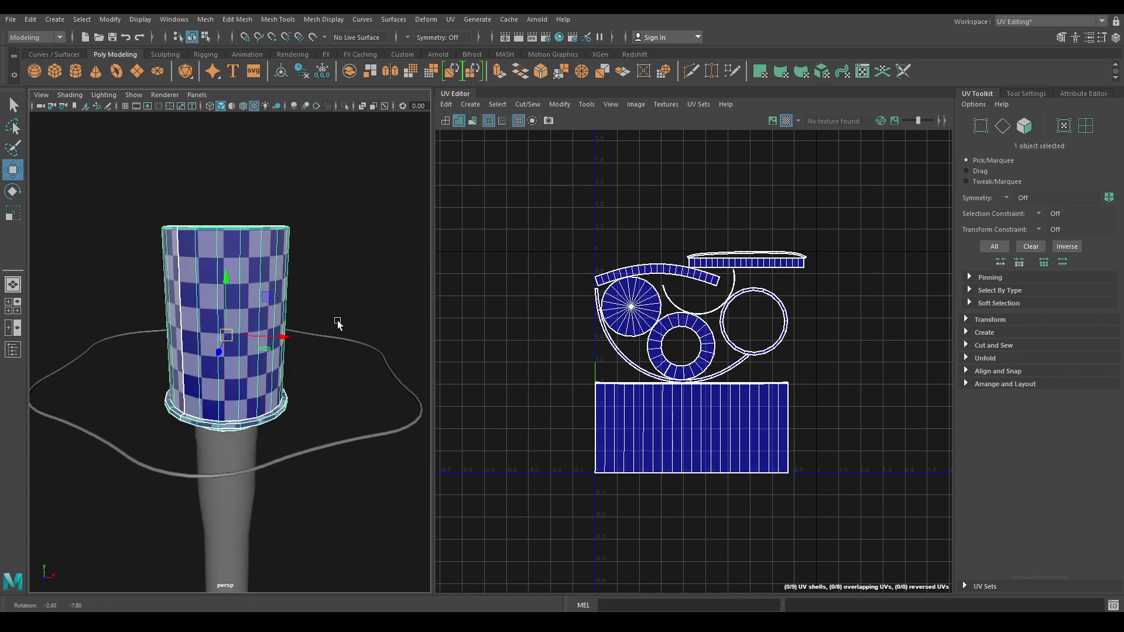
alt+drag(252, 245, 326, 354)
click(380, 481)
mouse_move(296, 492)
alt+mouse_down()
mouse_move(281, 381)
mouse_move(294, 397)
mouse_move(300, 370)
mouse_move(356, 382)
mouse_move(353, 280)
alt+mouse_up()
key(alt+h)
alt+right_drag(353, 279, 363, 304)
click(470, 105)
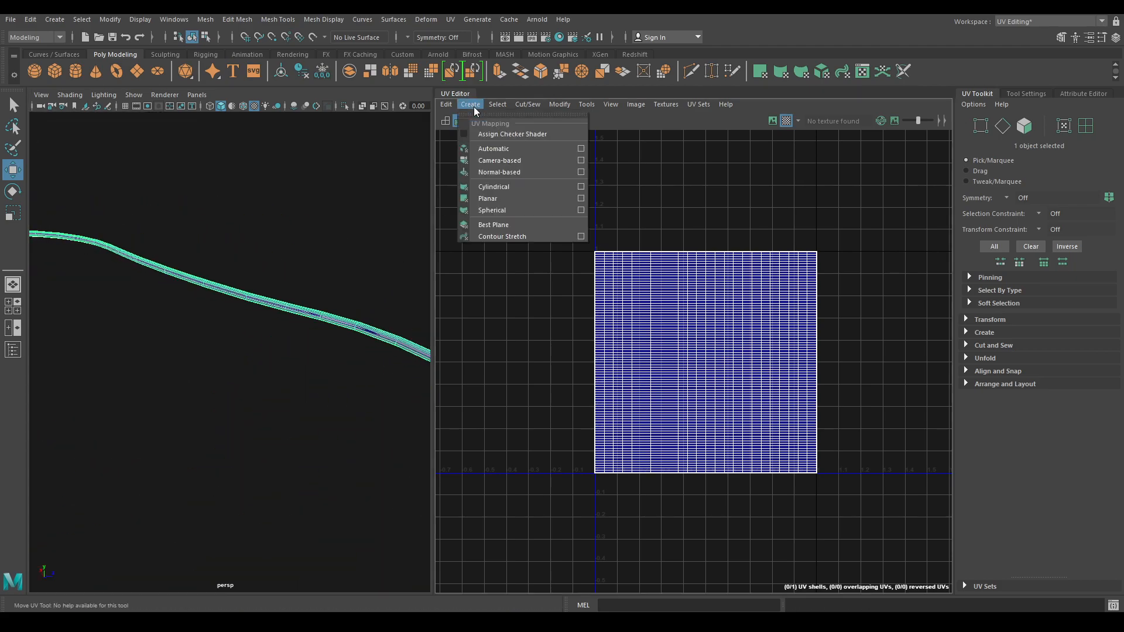
click(489, 166)
- Select a lengthwise edge loop and a crossing edge ring on the wire band and cut the UVs there
alt+right_drag(336, 320, 310, 255)
right_drag(264, 178, 263, 149)
shift+double_click(258, 197)
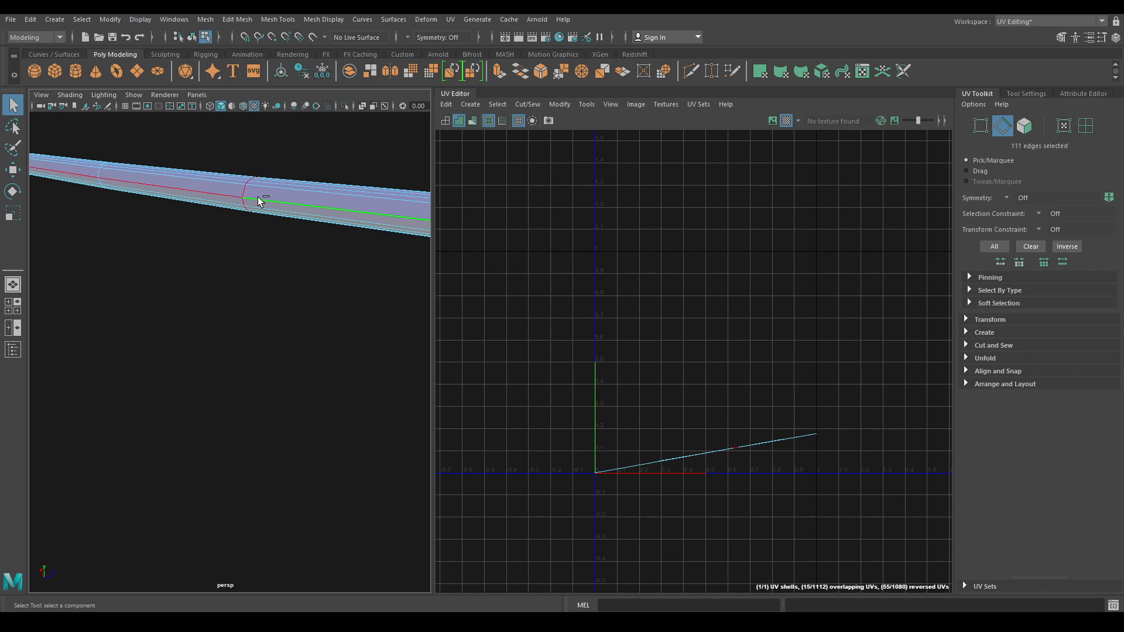
alt+right_drag(328, 385, 274, 258)
shift+right_drag(775, 286, 778, 220)
- Unfold the wire band's UVs and orient the resulting strip shell horizontally
key(w)
shift+right_drag(863, 239, 688, 240)
key(f)
click(662, 316)
shift+right_drag(683, 391, 684, 391)
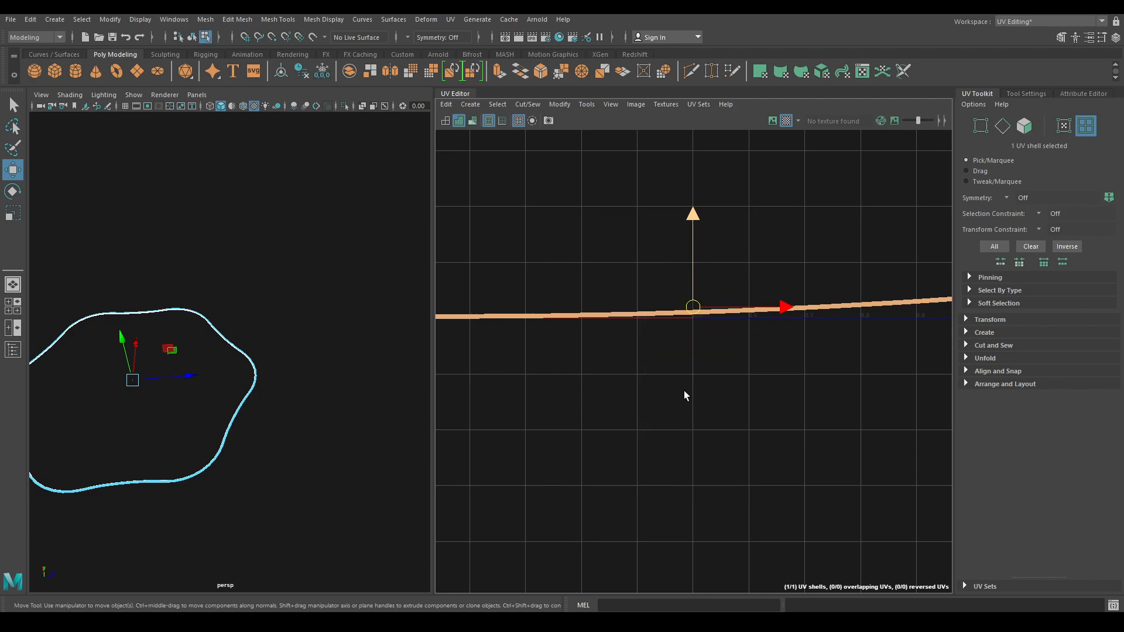
- Select all UVs of the long, slightly curved strip and straighten them
key(f)
scroll(765, 471, up, 8)
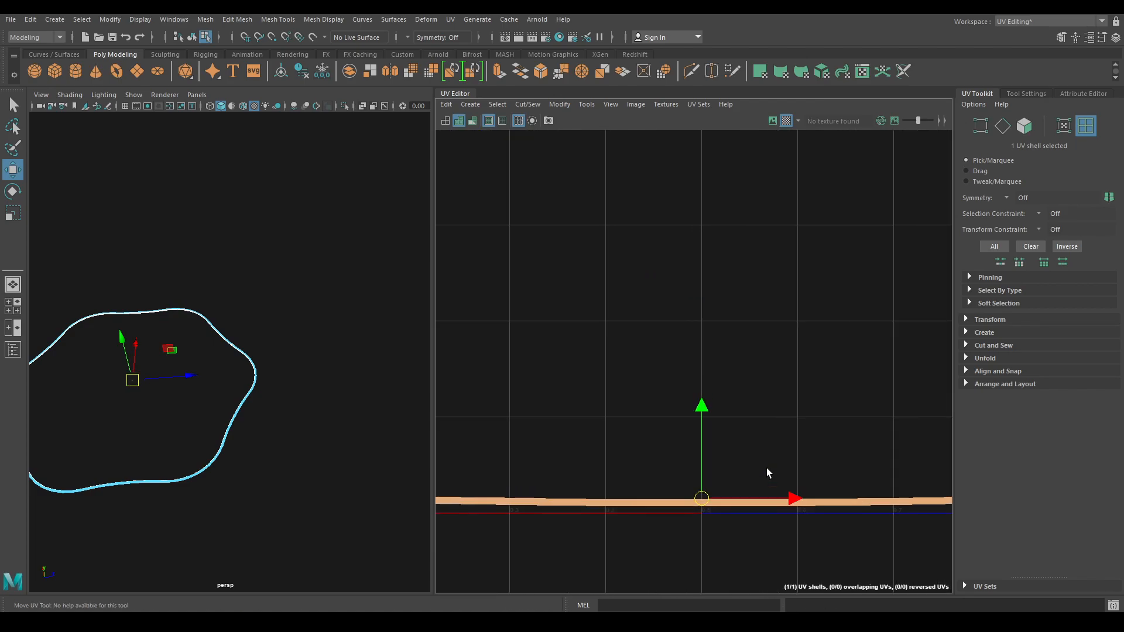
scroll(690, 409, up, 3)
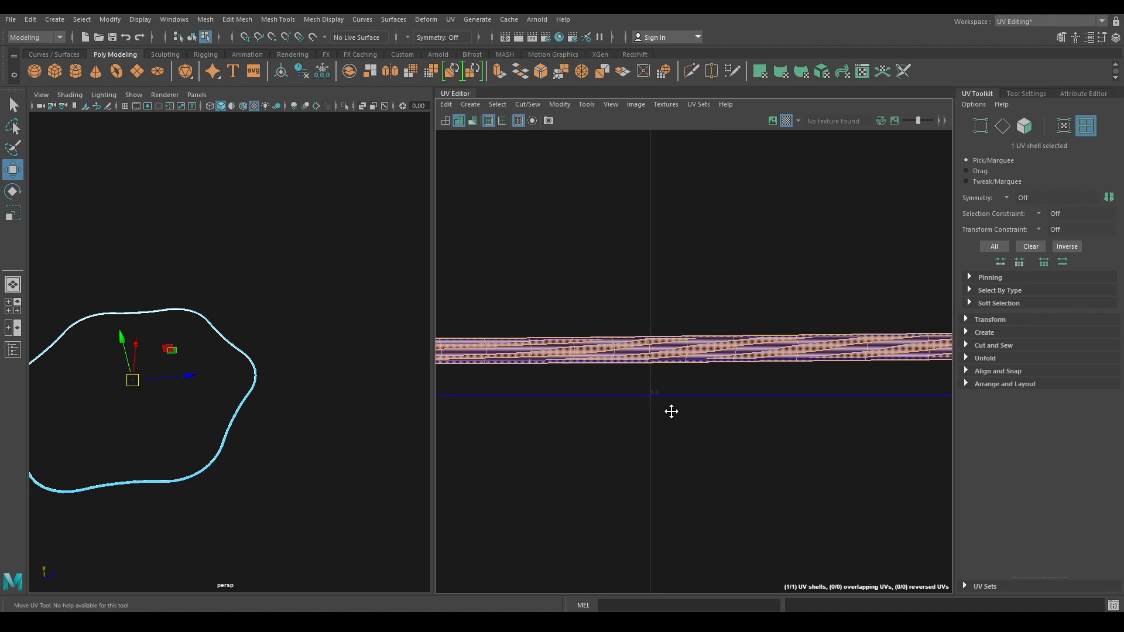
alt+middle_drag(693, 398, 804, 410)
alt+right_drag(803, 409, 723, 364)
alt+right_drag(772, 398, 747, 398)
alt+middle_drag(748, 398, 812, 388)
alt+right_drag(811, 388, 741, 382)
right_click(624, 325)
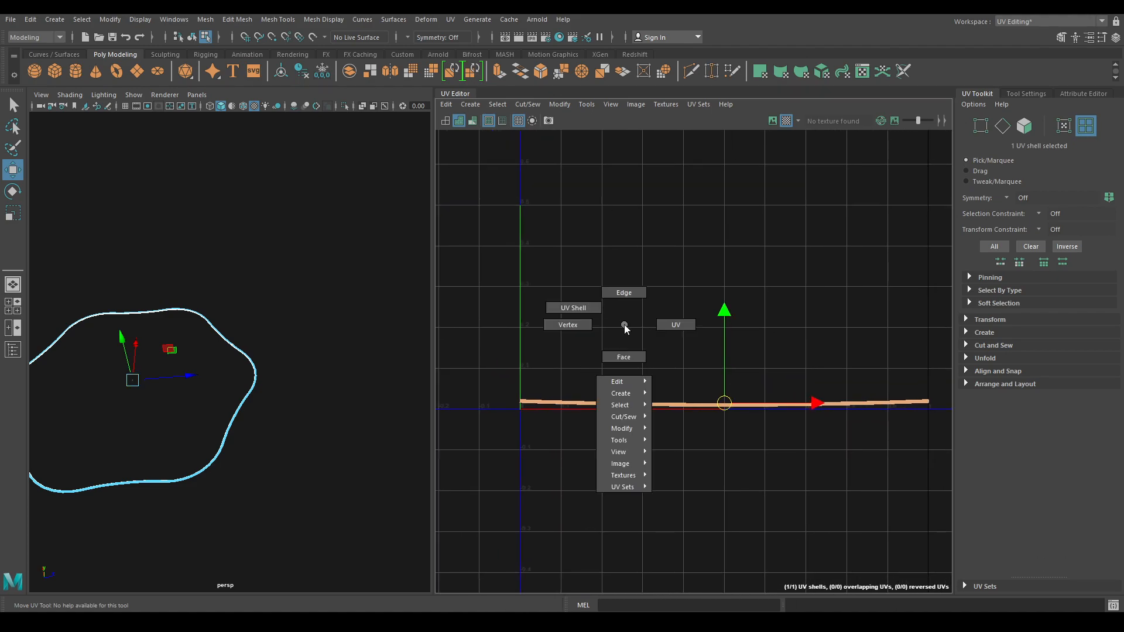
click(689, 328)
drag(1121, 499, 1112, 498)
shift+right_drag(803, 274, 831, 221)
- Examine the wire band's UV strip closely along its length and at both ends
scroll(725, 416, up, 2)
alt+middle_drag(724, 416, 554, 292)
alt+right_drag(768, 240, 873, 357)
alt+middle_drag(872, 357, 636, 361)
alt+right_drag(681, 331, 865, 509)
alt+middle_drag(878, 491, 627, 465)
alt+right_drag(678, 390, 702, 463)
alt+middle_drag(603, 458, 890, 559)
alt+right_drag(890, 559, 492, 392)
alt+middle_drag(678, 418, 881, 306)
alt+right_drag(881, 306, 761, 310)
alt+middle_drag(706, 311, 1085, 341)
alt+middle_drag(571, 412, 1024, 333)
alt+right_drag(644, 351, 722, 392)
alt+middle_drag(722, 392, 1078, 515)
alt+right_drag(1077, 515, 635, 215)
alt+right_drag(790, 352, 667, 235)
alt+right_drag(878, 313, 684, 178)
- Lay out the wire band's strip shell, return to object mode and bring the hidden parts back into view
click(742, 358)
shift+right_drag(732, 239, 615, 293)
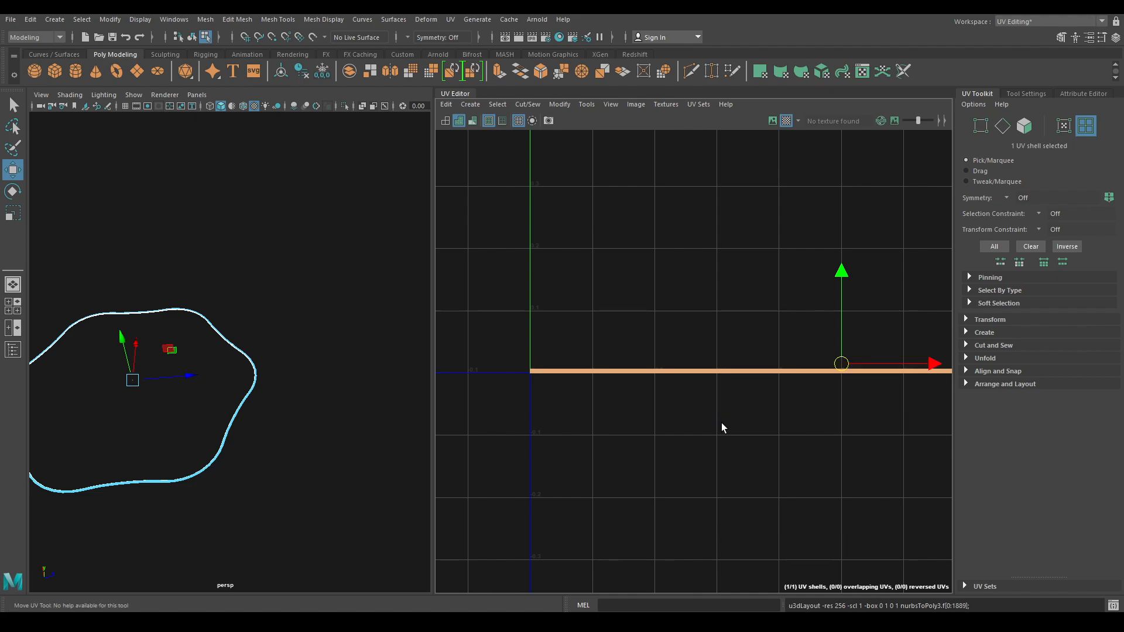
right_drag(263, 296, 321, 272)
click(321, 272)
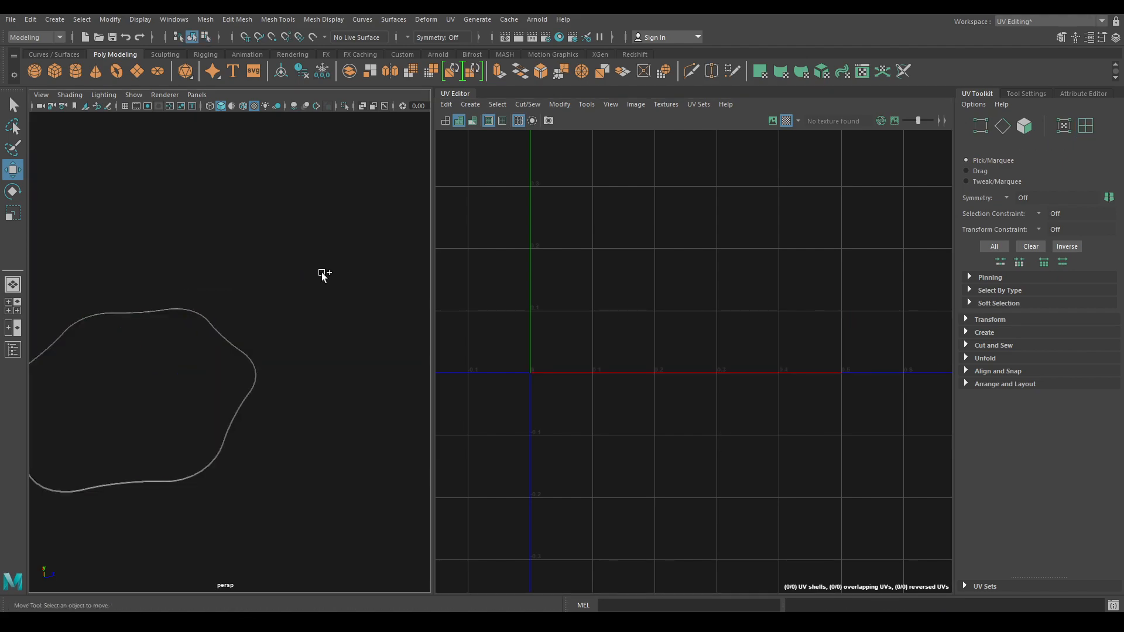
key(ctrl+shift+h)
- Select the flanged collar below the large cylinder, isolate it and apply a camera-based UV projection
alt+drag(253, 396, 295, 357)
alt+middle_drag(295, 357, 369, 307)
scroll(301, 376, up, 5)
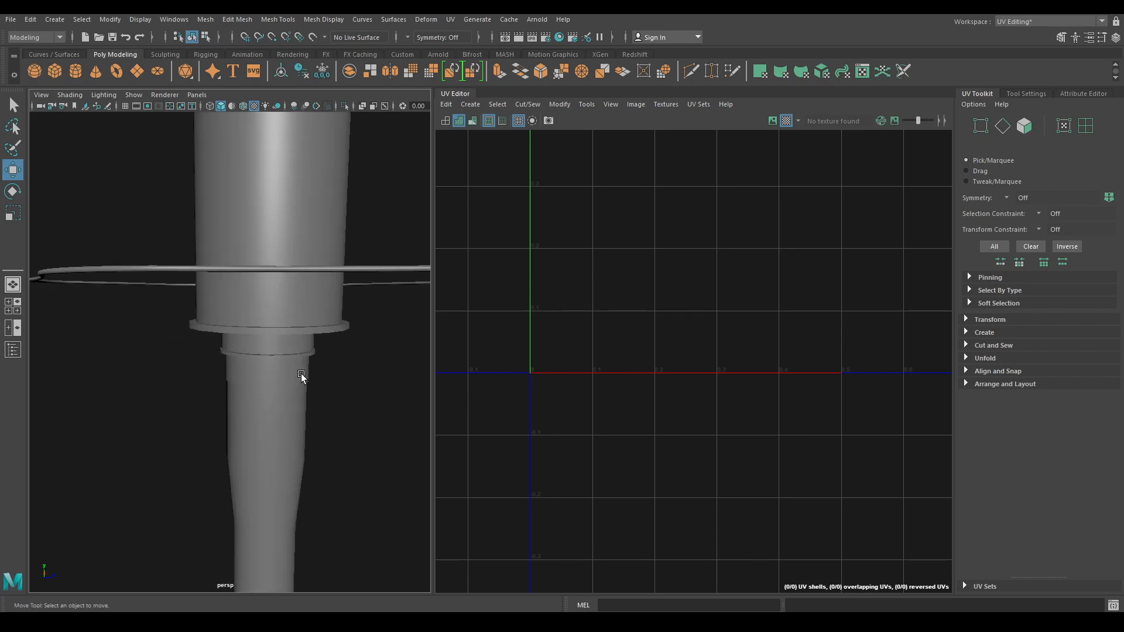
alt+middle_drag(301, 376, 268, 287)
click(236, 237)
click(263, 274)
scroll(266, 338, up, 4)
alt+drag(266, 340, 267, 349)
key(ctrl+1)
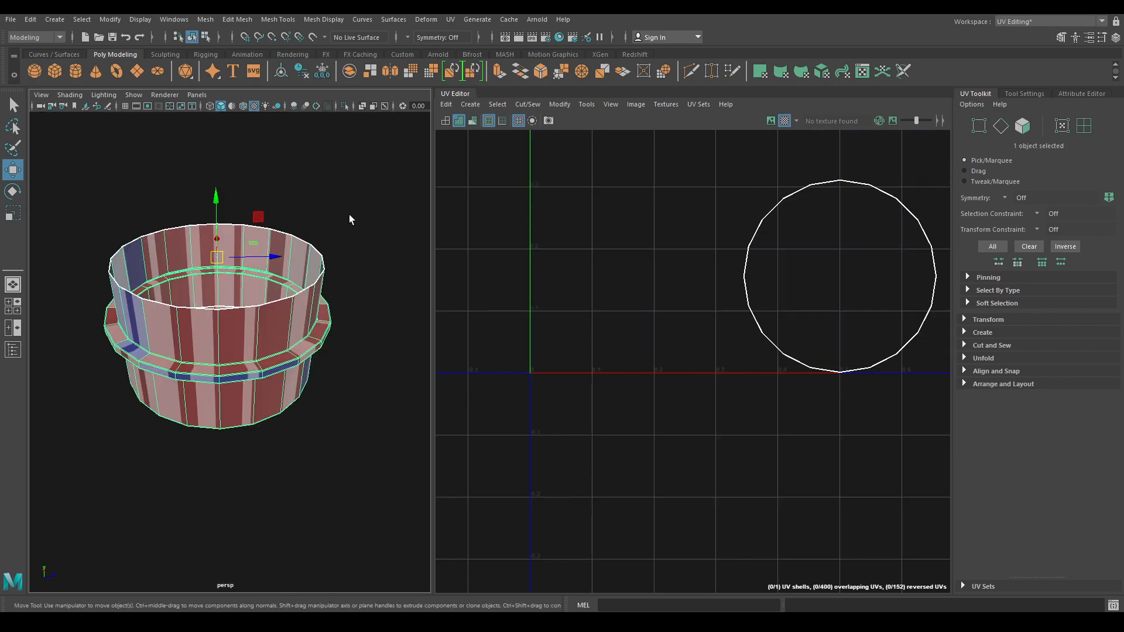
click(472, 104)
click(489, 173)
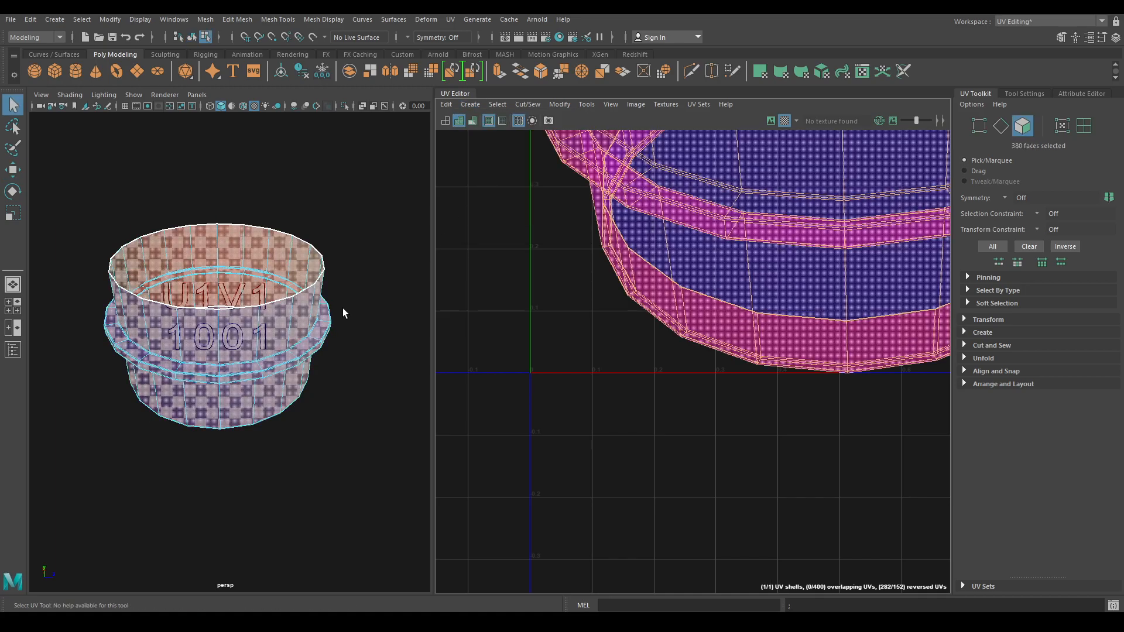
- Select a vertical edge line running down the collar's side as its seam
scroll(256, 380, up, 5)
alt+drag(255, 379, 275, 299)
right_drag(275, 299, 275, 261)
double_click(266, 338)
alt+right_drag(266, 339, 289, 419)
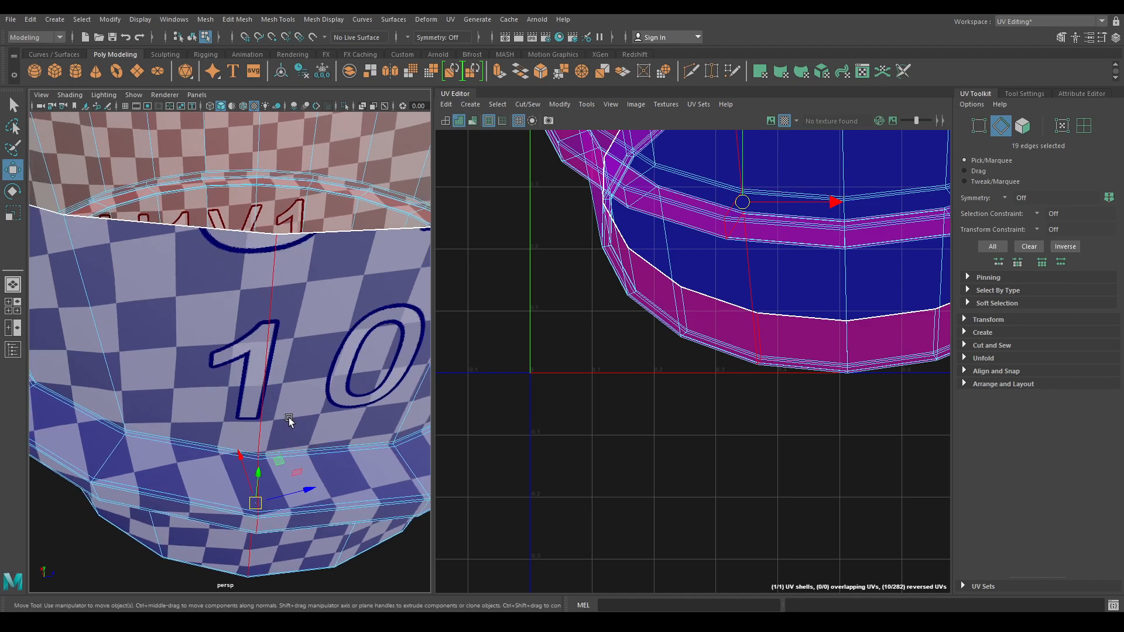
- Add the edge loops above, around and below the collar's flange to the seam selection
shift+click(340, 451)
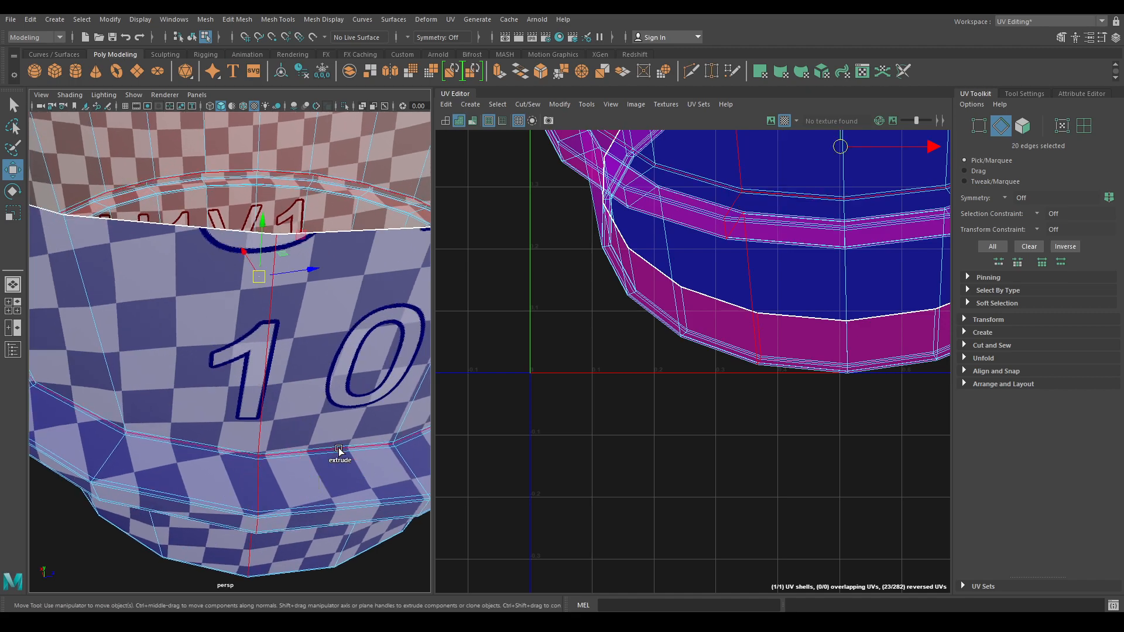
shift+double_click(304, 510)
alt+drag(293, 501, 255, 443)
key(f)
scroll(250, 446, up, 5)
scroll(254, 445, down, 3)
scroll(243, 366, down, 5)
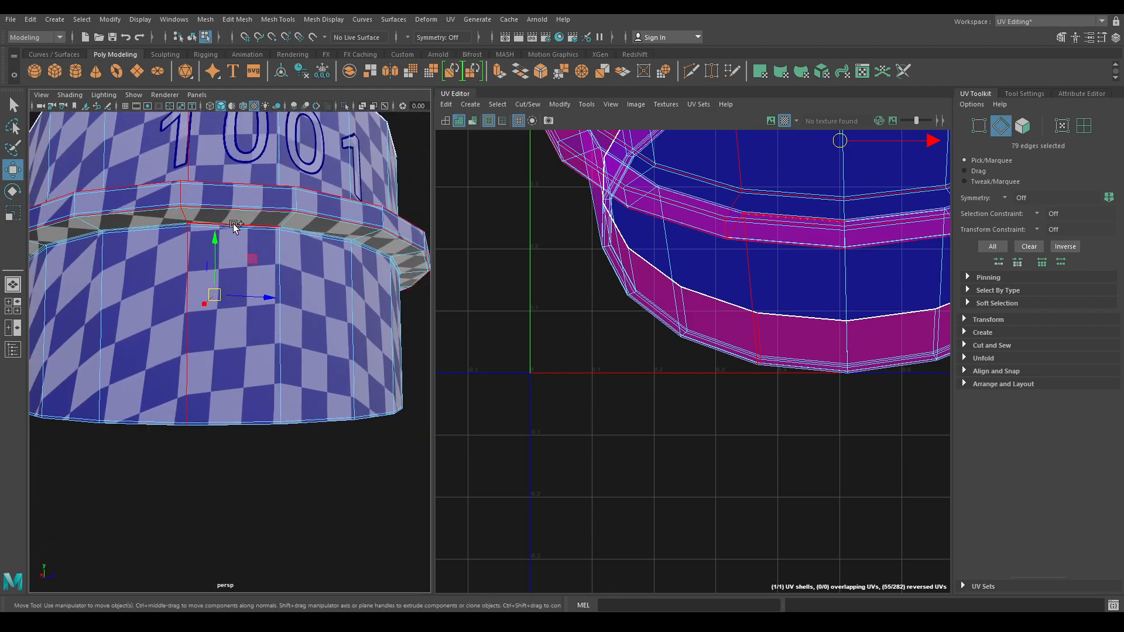
scroll(143, 231, up, 4)
alt+middle_drag(158, 271, 181, 311)
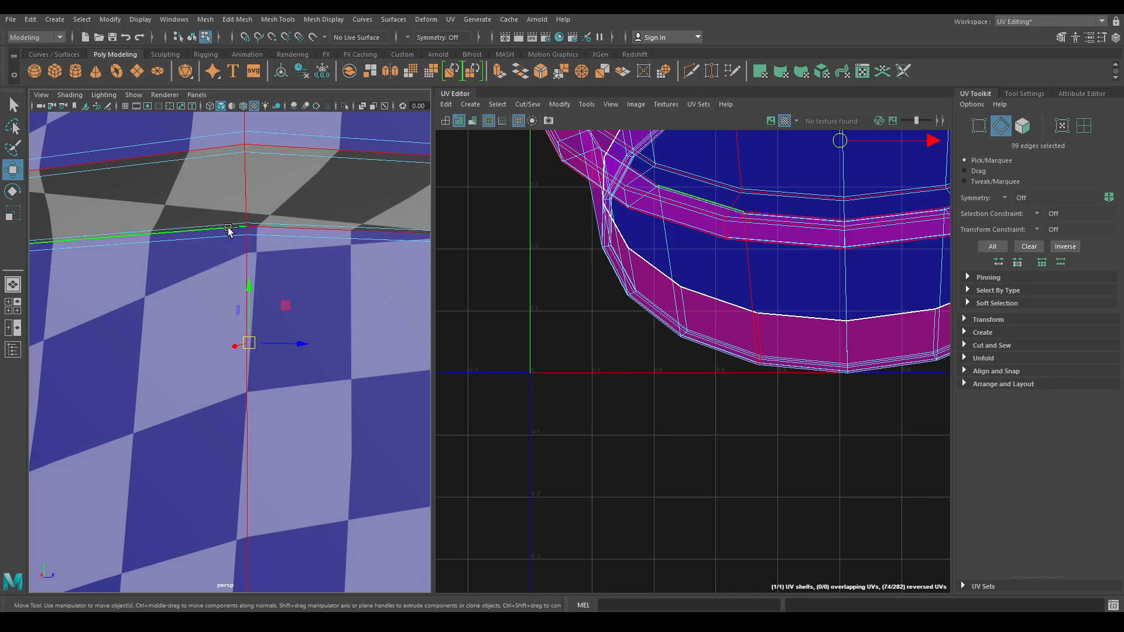
- Cut the collar's UVs along the selected seam edges and unfold all the resulting shells
scroll(243, 311, down, 10)
alt+middle_drag(244, 311, 244, 362)
right_drag(832, 370, 829, 345)
alt+right_drag(846, 526, 655, 211)
alt+middle_drag(655, 211, 391, 165)
shift+right_drag(773, 160, 730, 178)
alt+right_drag(769, 295, 819, 154)
drag(842, 152, 305, 489)
shift+right_drag(823, 206, 680, 202)
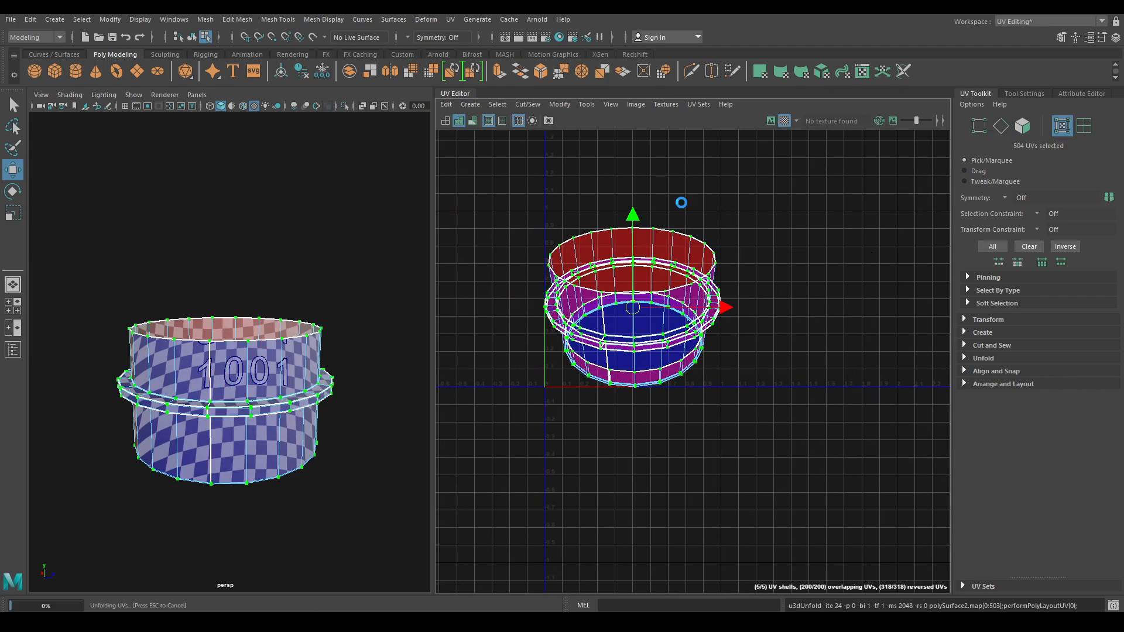
- Apply Orient Shells to the collar's wide straight strip and its broad curved shell
alt+right_drag(582, 258, 725, 282)
alt+middle_drag(726, 283, 677, 241)
right_drag(663, 215, 646, 409)
click(711, 257)
shift+right_drag(622, 344, 622, 344)
click(747, 388)
shift+right_drag(775, 305, 770, 476)
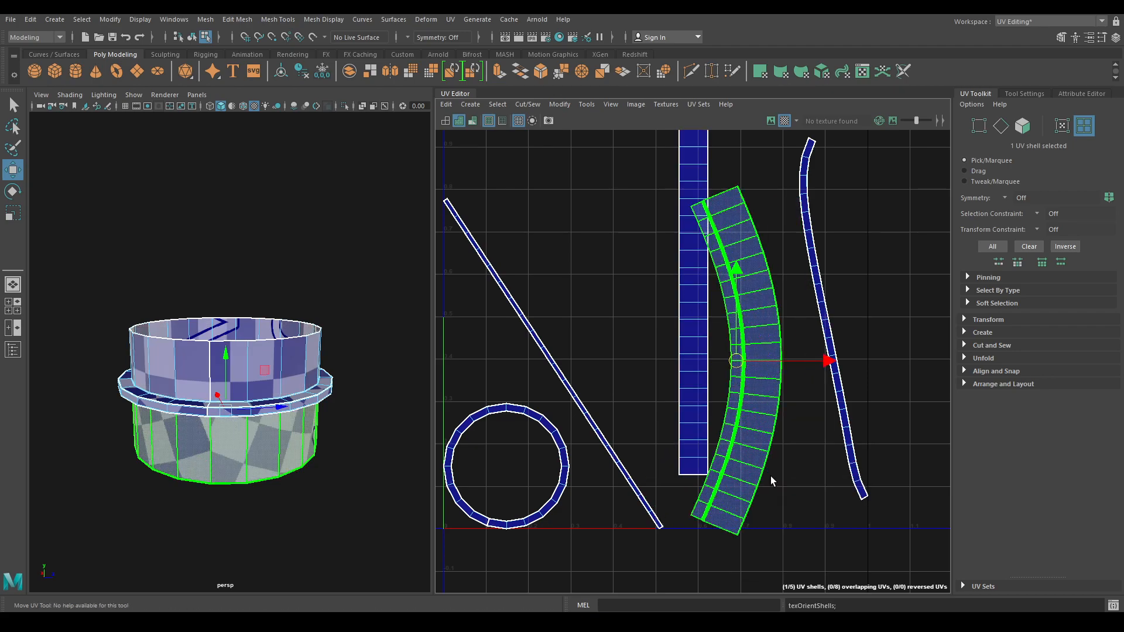
- Orient the thin diagonal strip shell and rotate it upright
click(675, 403)
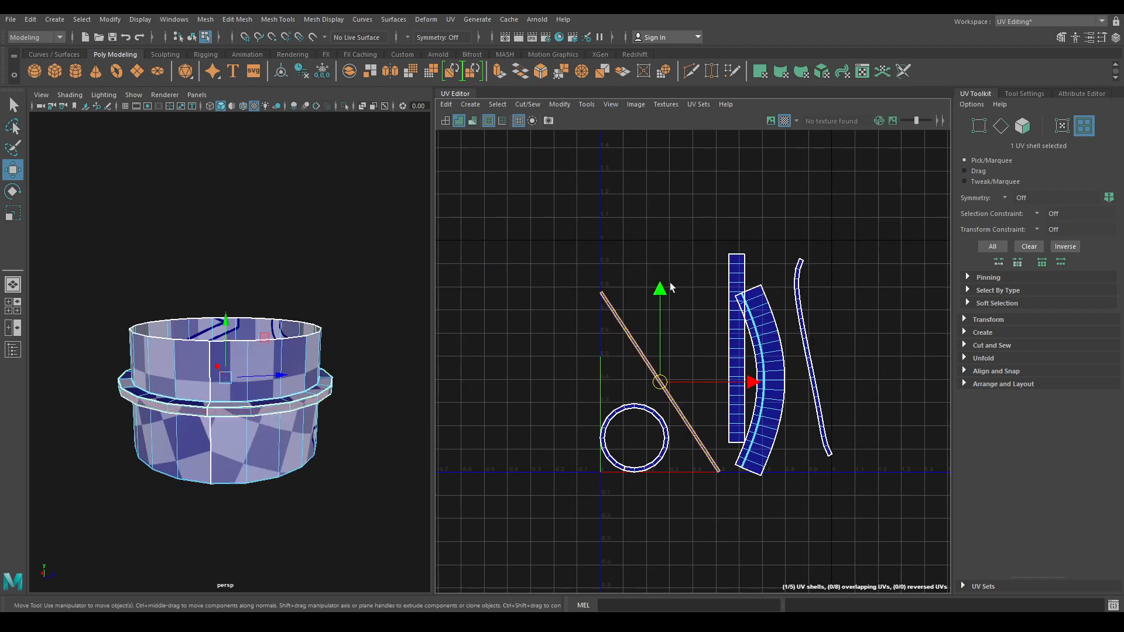
shift+right_drag(682, 223, 673, 390)
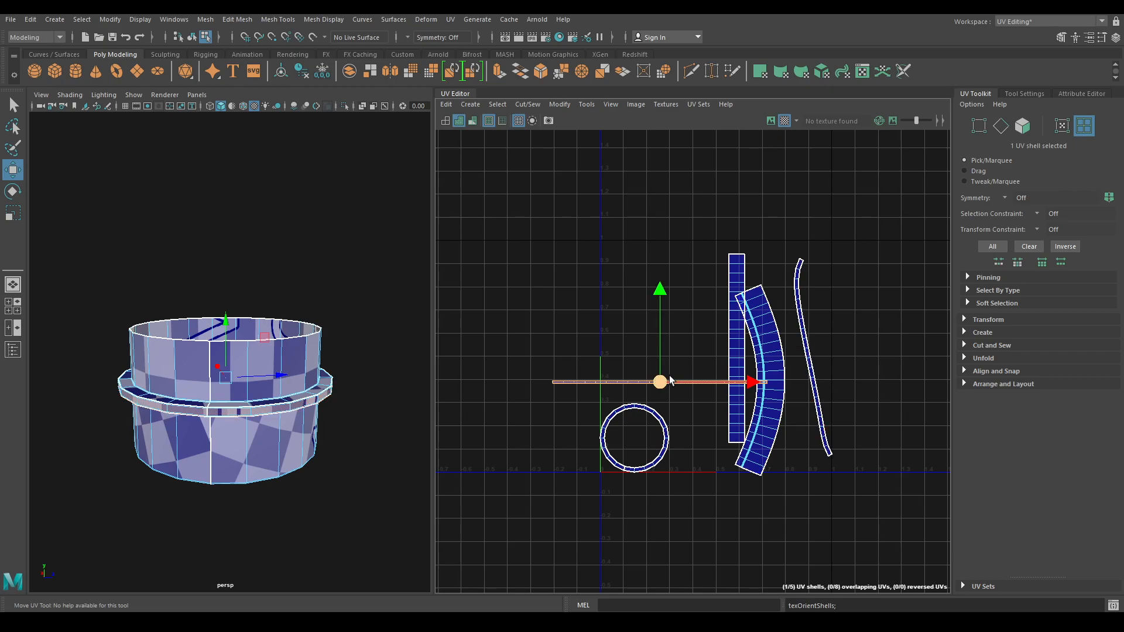
key(e)
drag(734, 432, 585, 484)
- Select all five UV shells of the collar and lay them out in the UV tile
key(w)
right_drag(922, 266, 884, 267)
drag(897, 276, 579, 440)
shift+right_drag(784, 255, 673, 295)
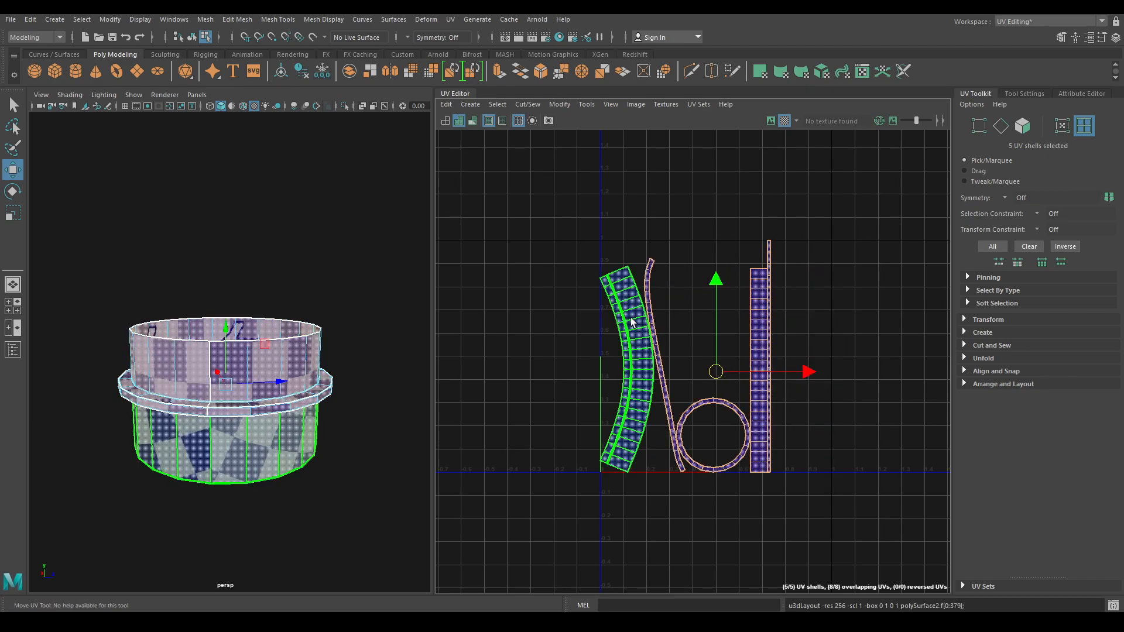
- Apply Orient Shells to the thin wavy strip and the wide straight strip
scroll(630, 328, up, 2)
click(660, 345)
shift+right_drag(693, 326, 682, 494)
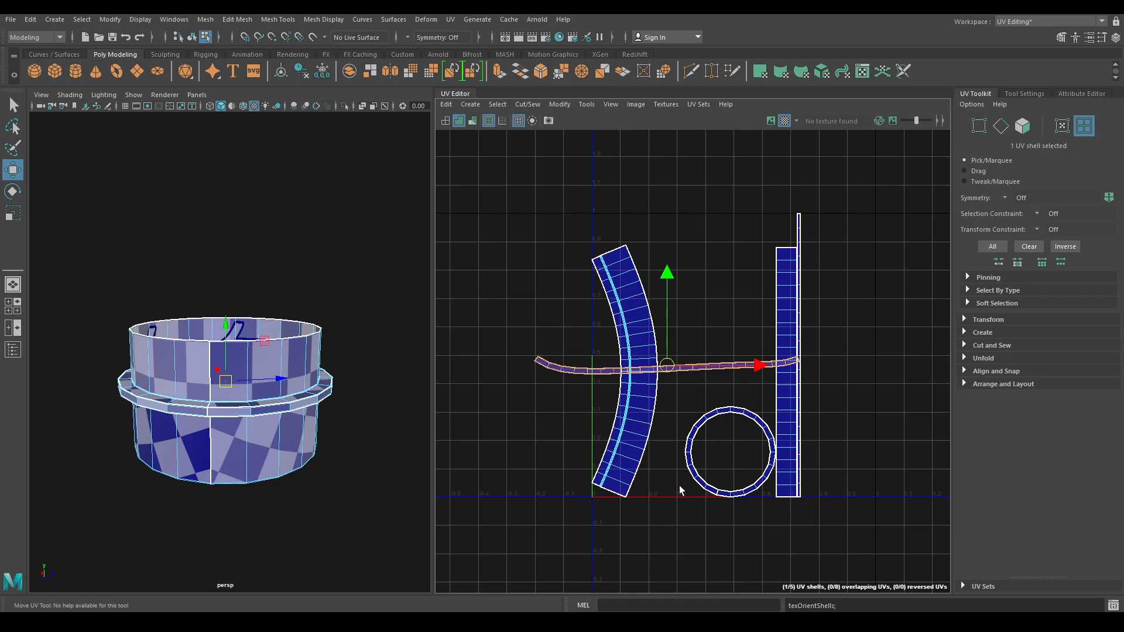
click(785, 375)
shift+right_drag(785, 354, 775, 521)
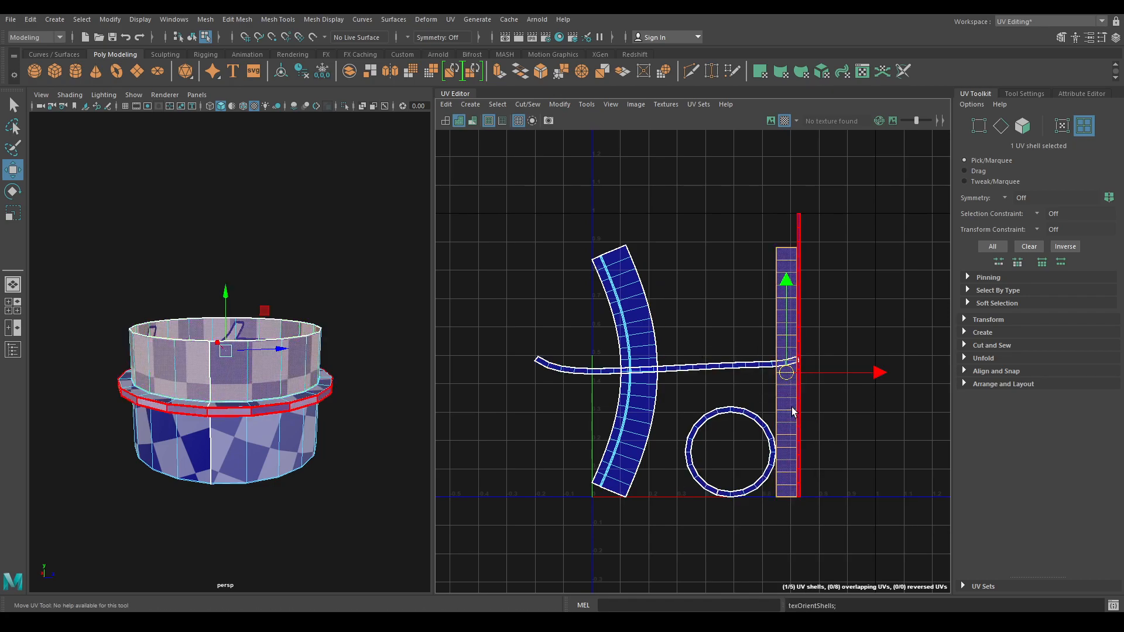
- Rotate the two straight strips and the broad curved shell to lie horizontally
drag(858, 448, 788, 230)
key(e)
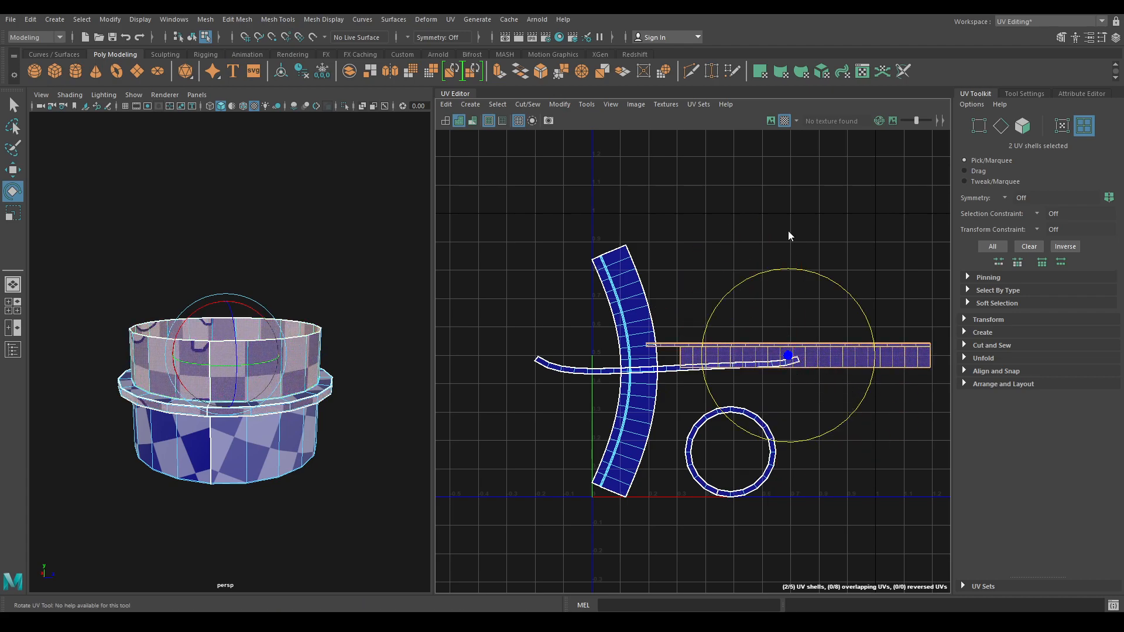
click(786, 229)
click(614, 267)
drag(653, 450, 520, 405)
- Select all the collar's rotated UV shells and lay them out again
key(w)
right_drag(599, 257, 546, 241)
drag(522, 224, 949, 591)
shift+right_drag(757, 194, 648, 251)
- Return to object mode, deselect the collar and bring the other model parts back into view
scroll(228, 293, up, 3)
alt+drag(225, 293, 234, 328)
right_drag(234, 328, 279, 281)
click(324, 261)
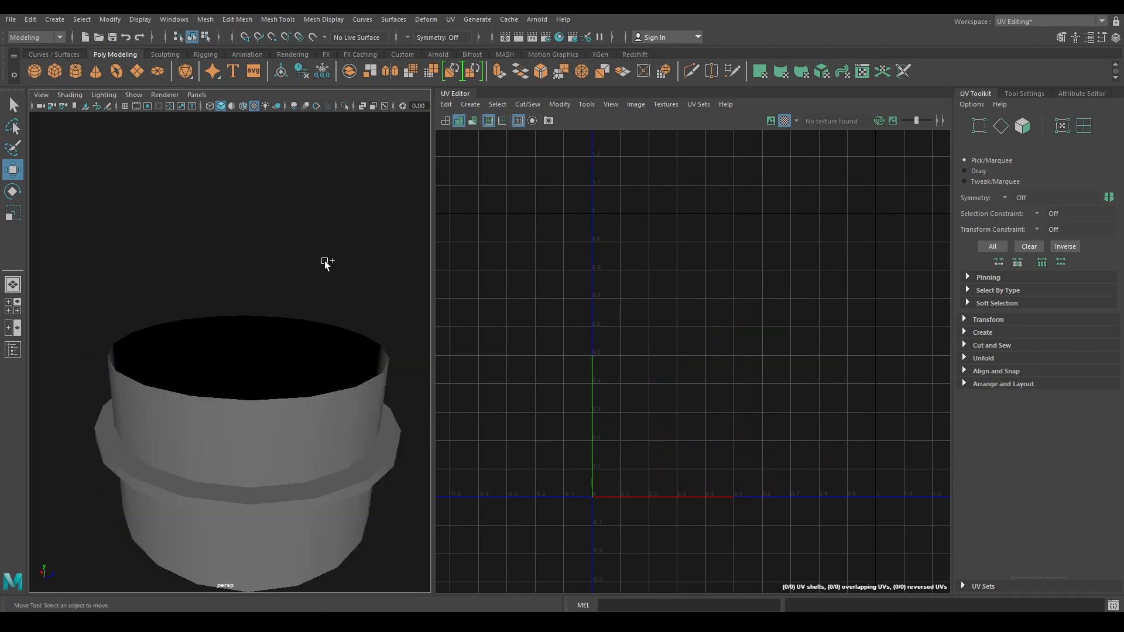
scroll(324, 261, down, 10)
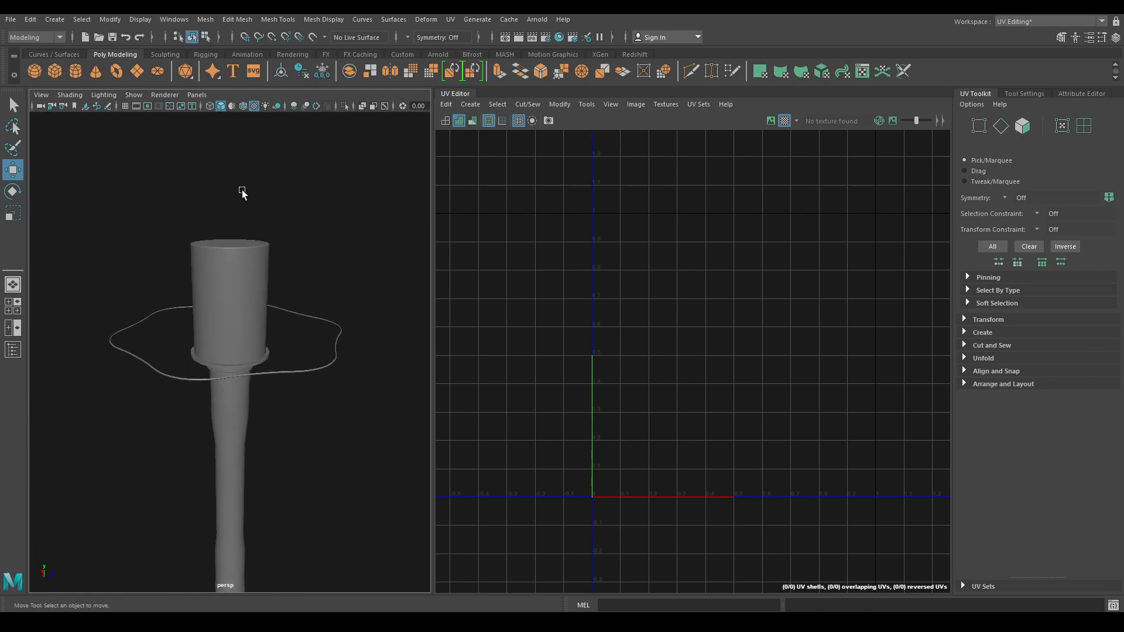
- Select the long tapered handle below the collar
scroll(246, 205, up, 5)
click(254, 225)
alt+drag(250, 319, 254, 296)
alt+middle_drag(277, 356, 274, 220)
scroll(286, 365, down, 5)
alt+middle_drag(286, 364, 288, 285)
click(247, 283)
alt+drag(267, 294, 277, 381)
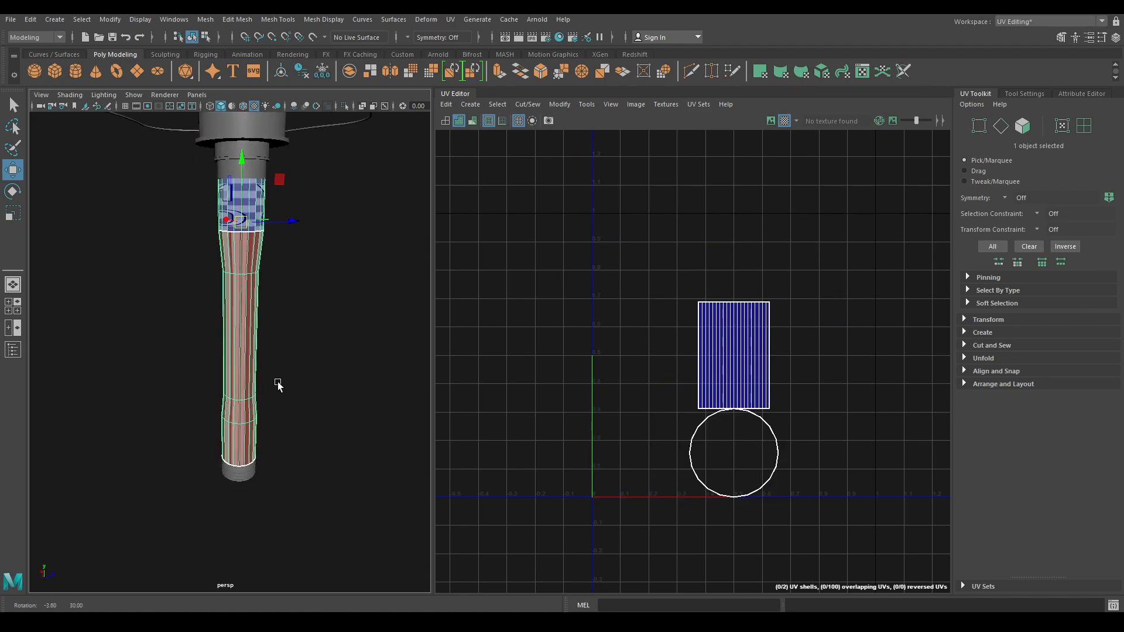
- Apply a cylindrical UV projection to the handle and adjust its sweep to wrap around the full circumference
scroll(287, 377, up, 3)
click(471, 104)
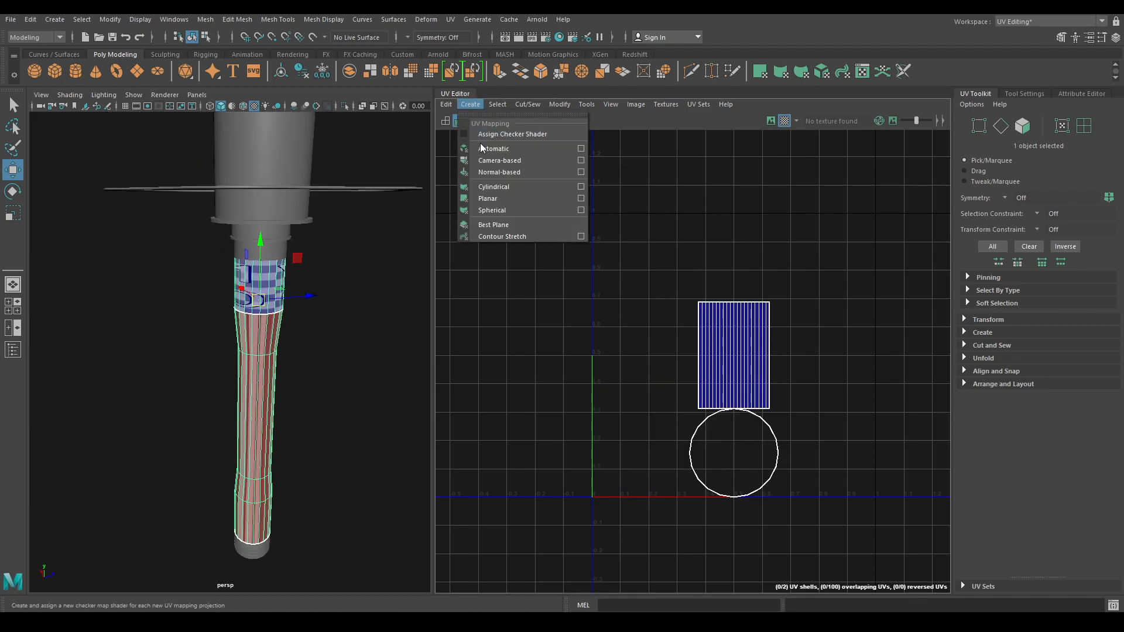
click(493, 187)
alt+drag(406, 266, 290, 321)
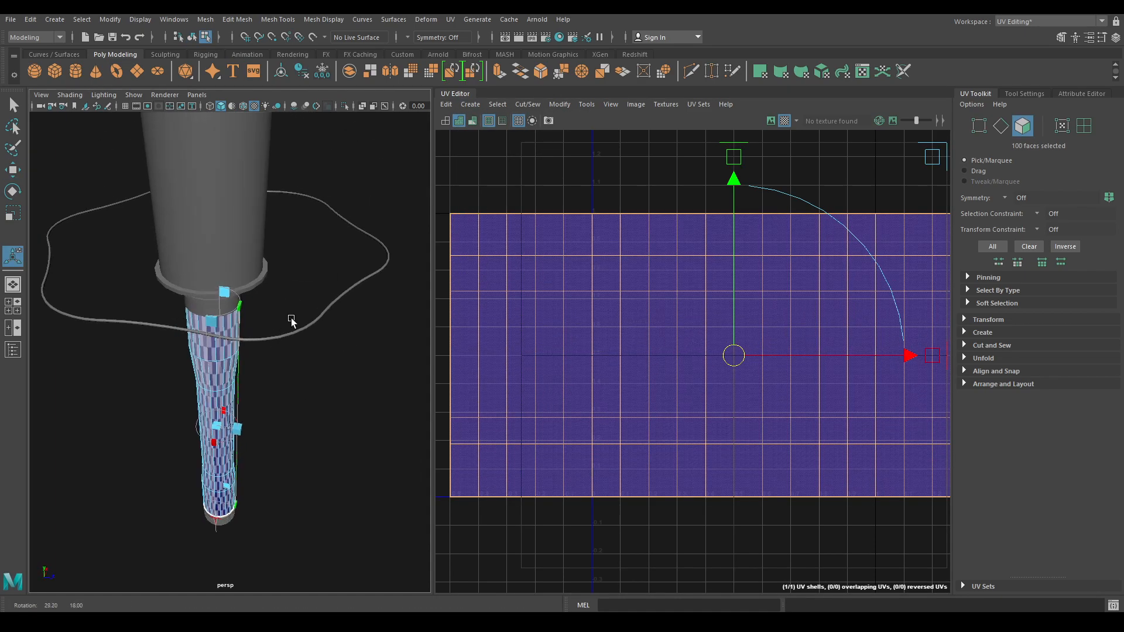
drag(214, 444, 55, 398)
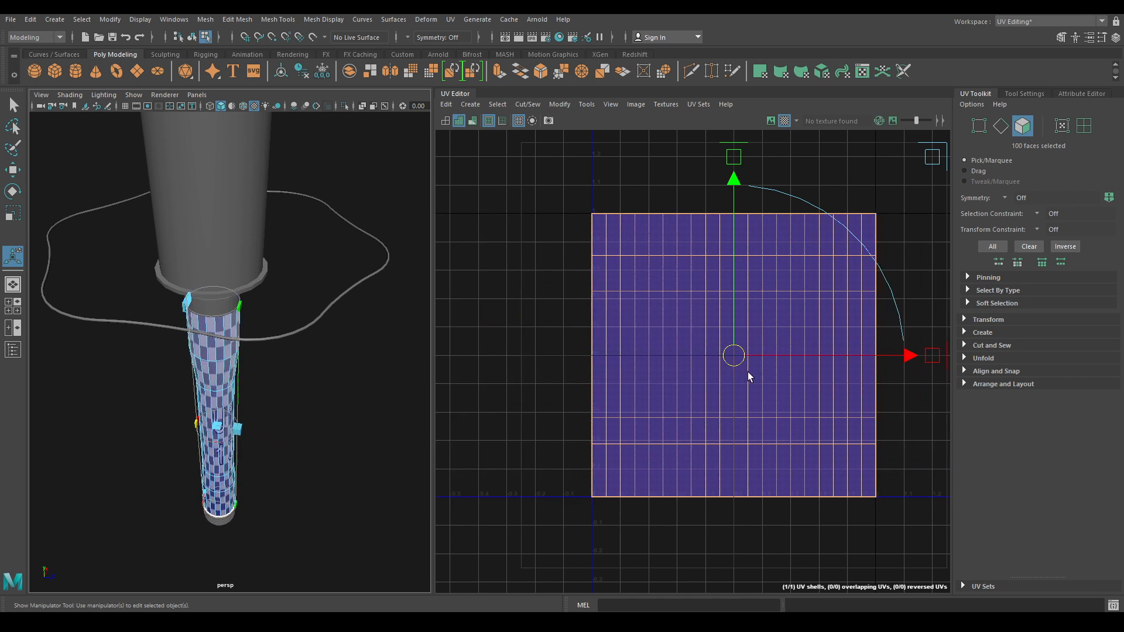
- Unfold all the handle's UVs, orient the shell upright and return to object mode
key(w)
right_click(842, 292)
right_drag(838, 291, 795, 276)
drag(533, 169, 769, 354)
shift+right_drag(817, 229, 637, 230)
scroll(755, 466, down, 1)
shift+right_drag(738, 363, 735, 521)
right_drag(721, 238, 595, 328)
click(695, 298)
right_drag(284, 302, 326, 316)
- Select the ribbed end piece at the bottom of the handle and hide all the other model parts
key(f)
alt+middle_drag(365, 325, 353, 236)
alt+right_drag(354, 236, 369, 304)
alt+middle_drag(369, 304, 328, 246)
alt+right_drag(328, 246, 347, 325)
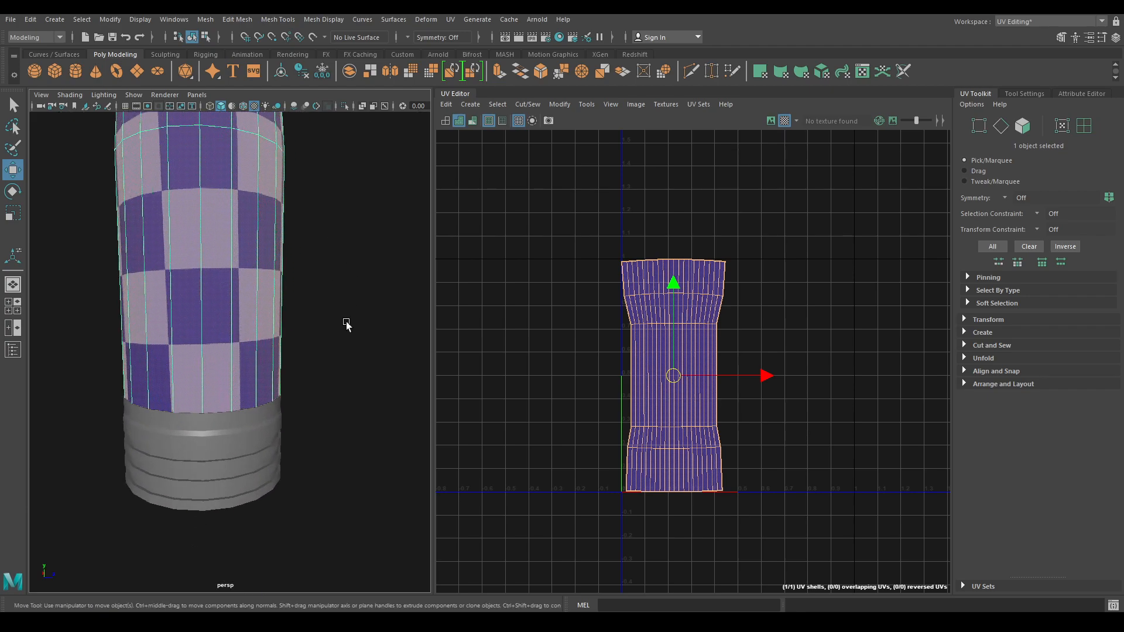
alt+middle_drag(347, 324, 349, 310)
click(275, 369)
alt+middle_drag(321, 437, 333, 441)
alt+right_drag(310, 445, 338, 458)
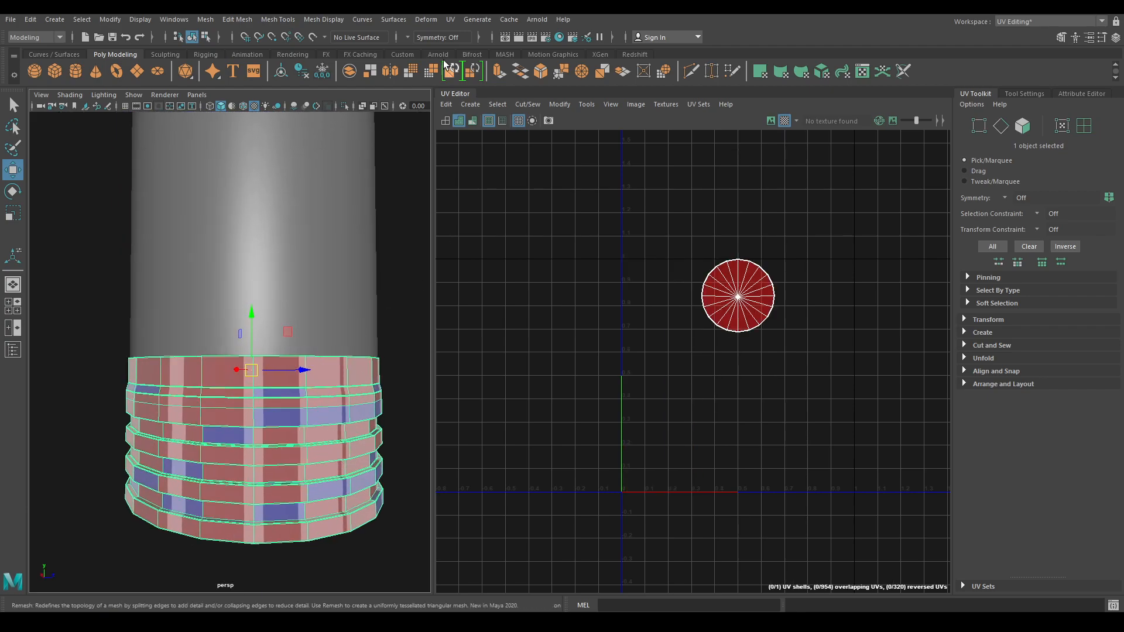
key(alt+h)
alt+drag(409, 230, 371, 354)
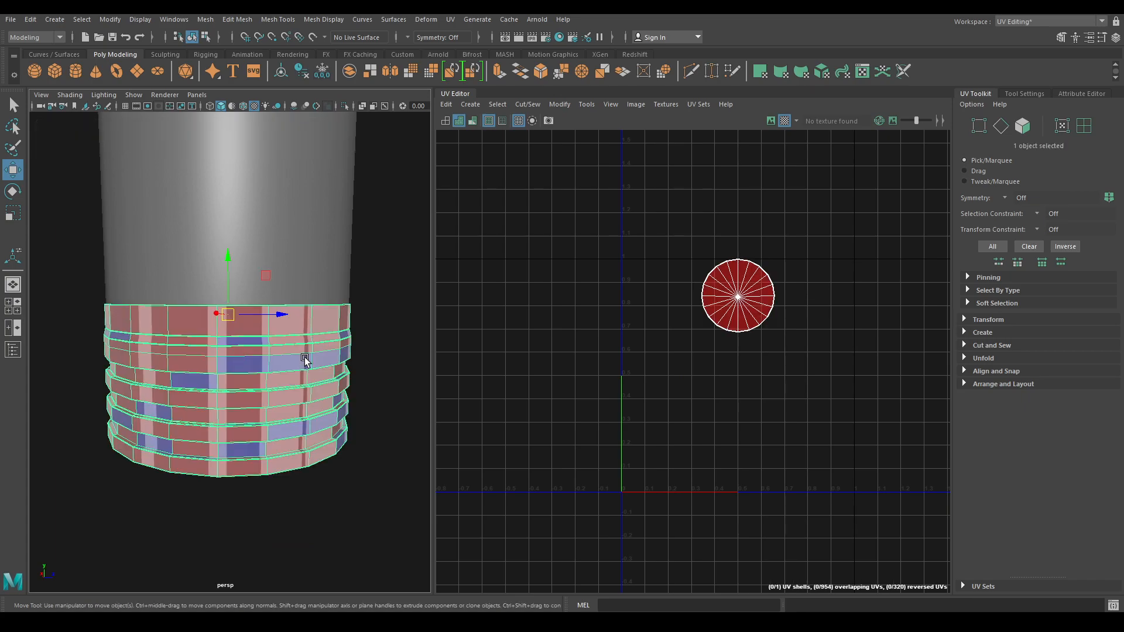
key(alt+h)
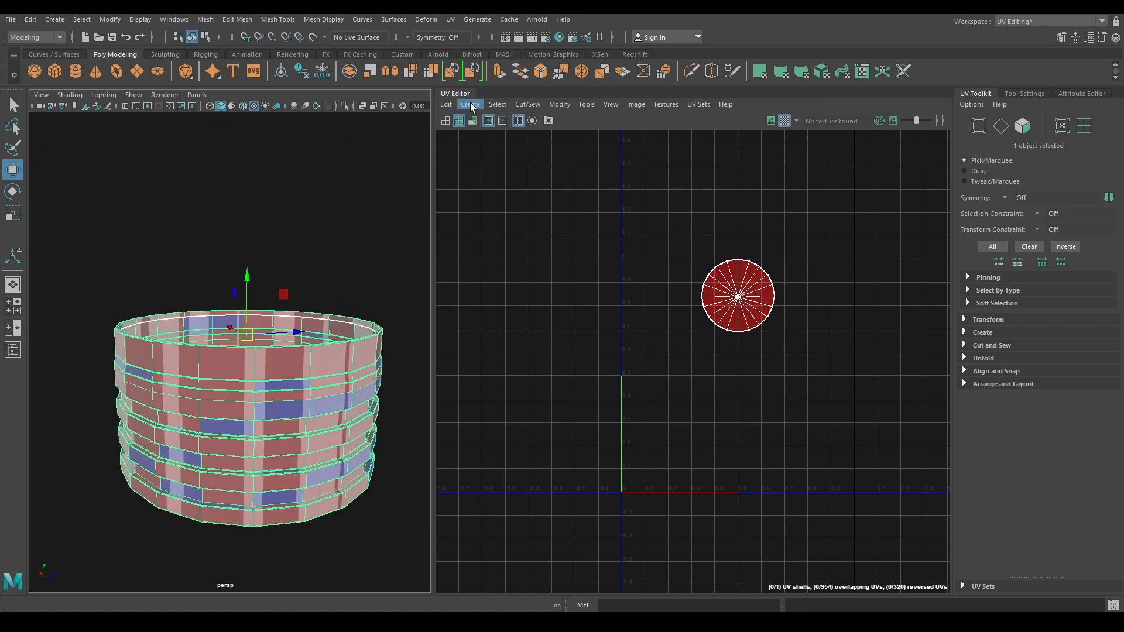
- Apply a cylindrical UV projection to the ribbed end piece and adjust its sweep to wrap around the full circumference
click(471, 104)
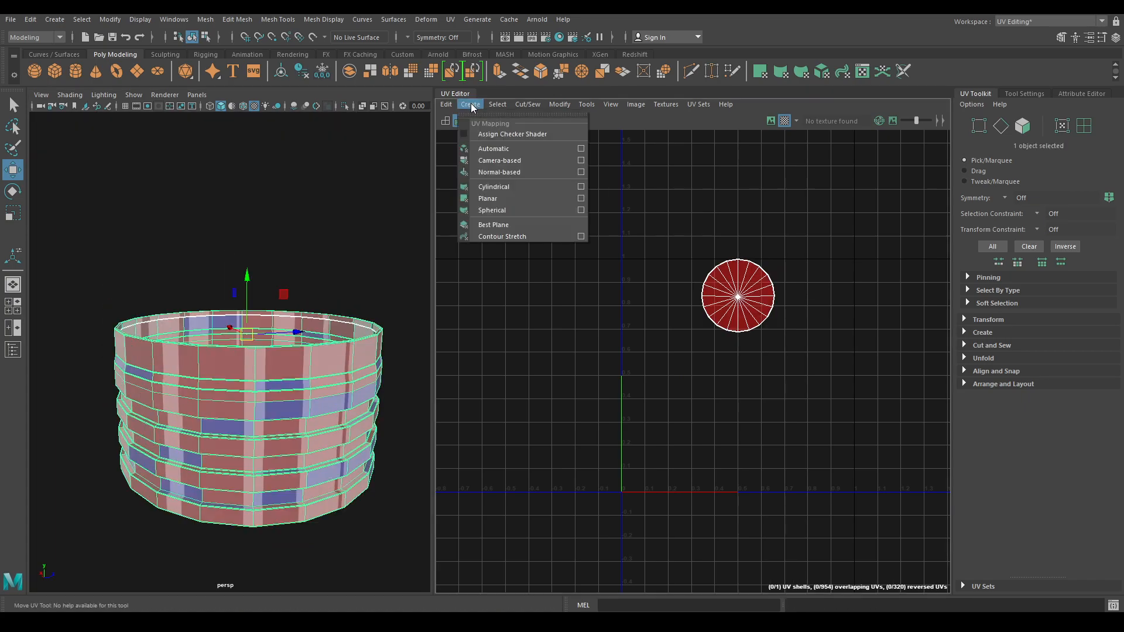
click(511, 198)
alt+right_drag(289, 434, 270, 322)
alt+drag(270, 322, 283, 369)
alt+right_drag(283, 369, 307, 419)
alt+drag(306, 419, 334, 363)
drag(291, 459, 146, 357)
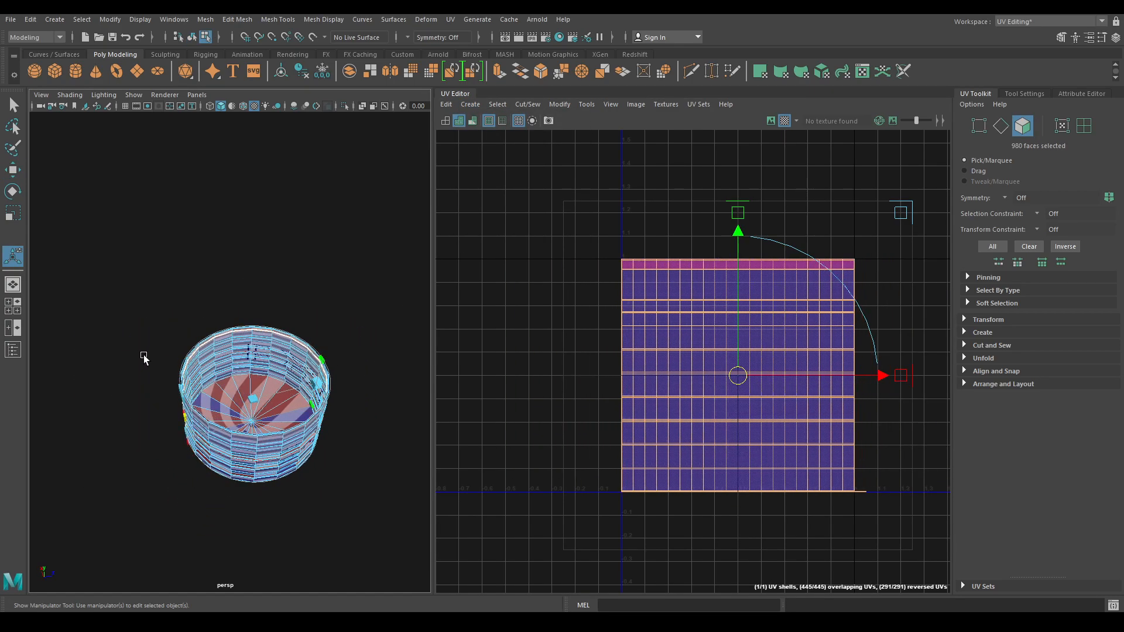
key(w)
- Switch to face selection and select the ring of triangular faces on the outer base of the end piece
alt+drag(289, 429, 217, 246)
right_drag(217, 245, 226, 273)
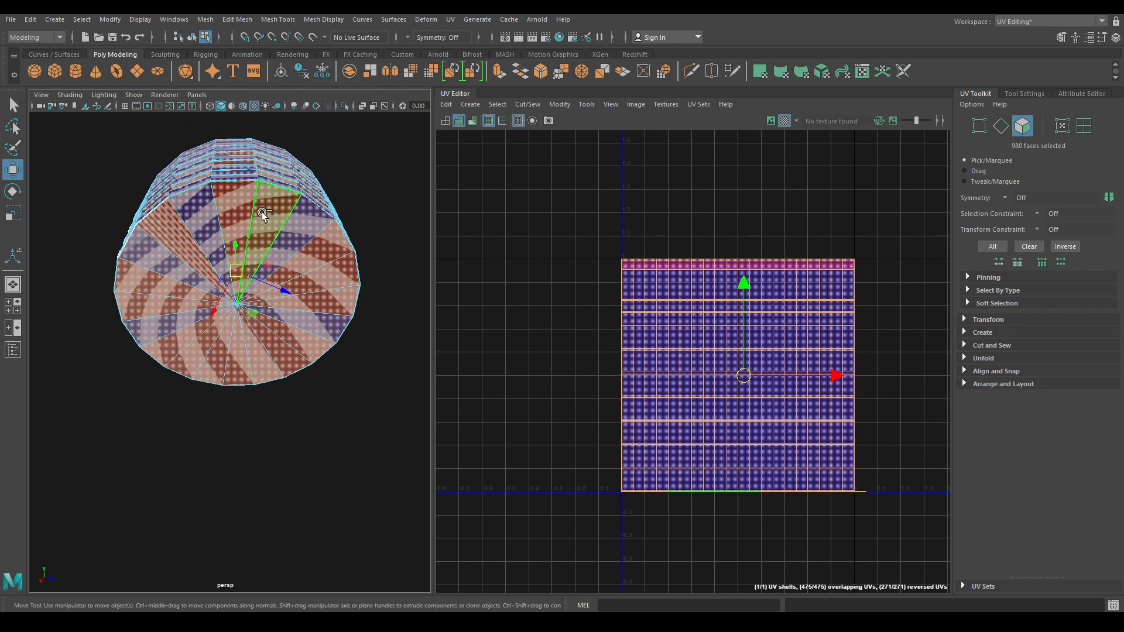
click(314, 431)
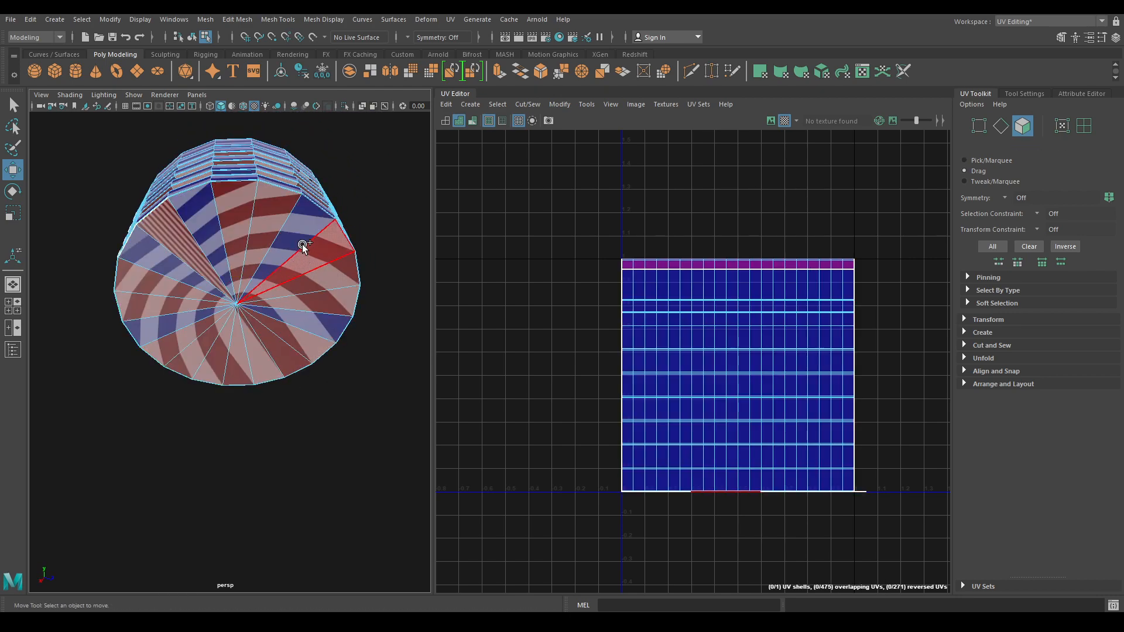
drag(185, 248, 157, 292)
- Add the end piece's inner floor faces and top rim faces to the face selection
alt+drag(246, 248, 268, 331)
alt+middle_drag(269, 332, 267, 275)
alt+right_drag(267, 276, 275, 346)
alt+drag(275, 346, 261, 301)
scroll(261, 287, down, 3)
alt+drag(260, 234, 293, 331)
alt+right_drag(222, 337, 275, 348)
alt+middle_drag(258, 360, 292, 354)
scroll(281, 368, up, 2)
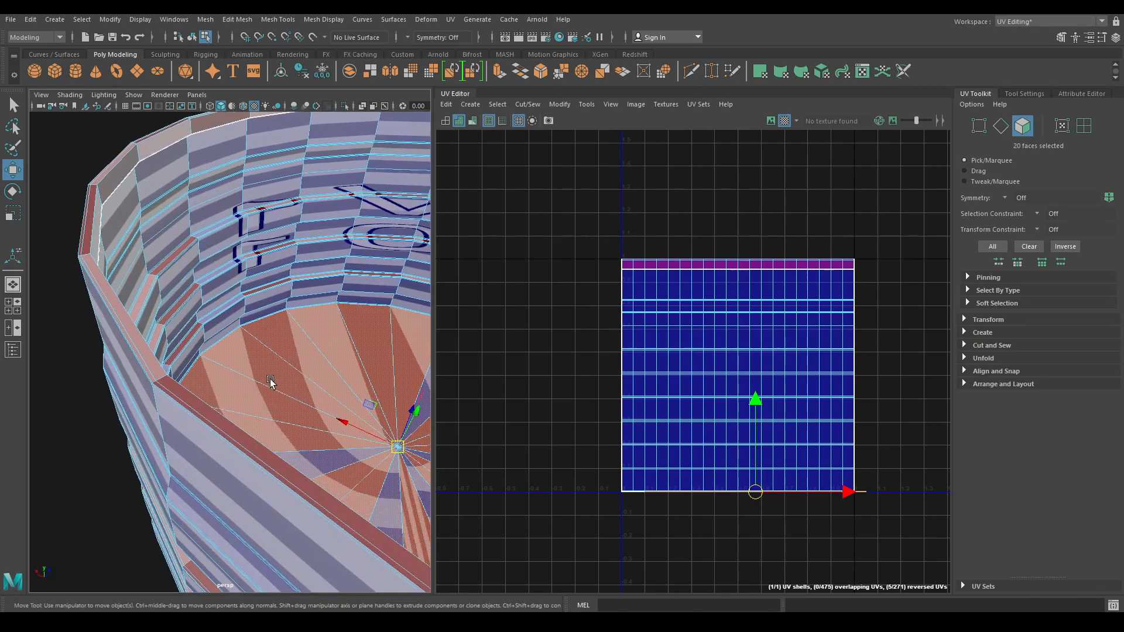
shift+click(178, 390)
shift+double_click(148, 363)
shift+click(161, 387)
- Apply a planar UV projection from the Y axis to the selected base, floor and rim faces
scroll(227, 379, down, 3)
alt+middle_drag(264, 375, 256, 322)
scroll(201, 361, down, 3)
click(471, 104)
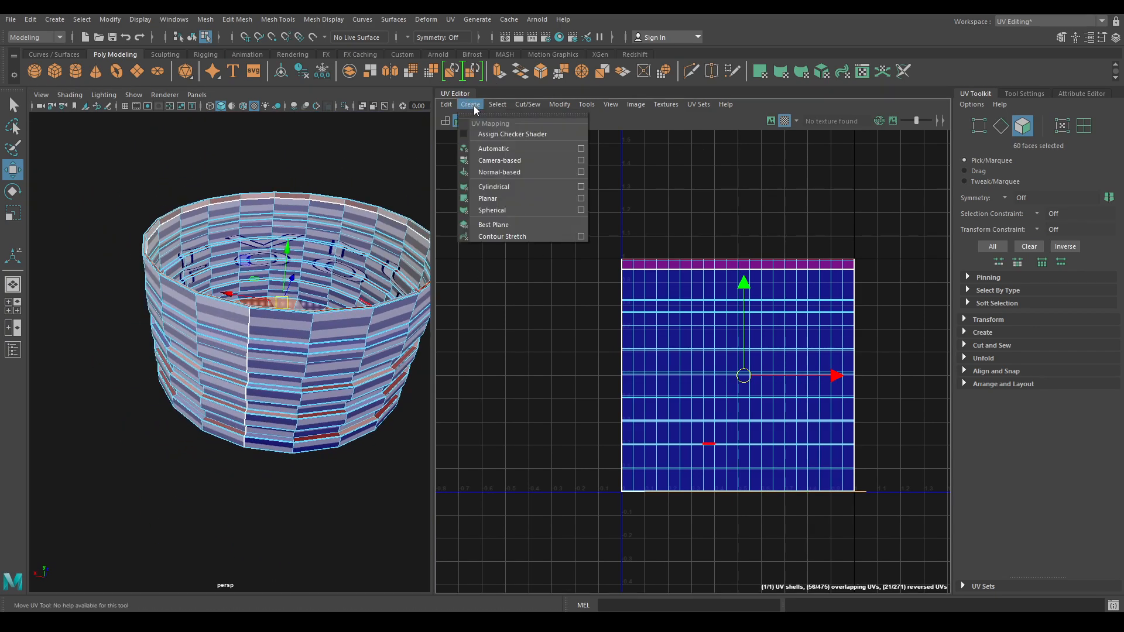
click(581, 198)
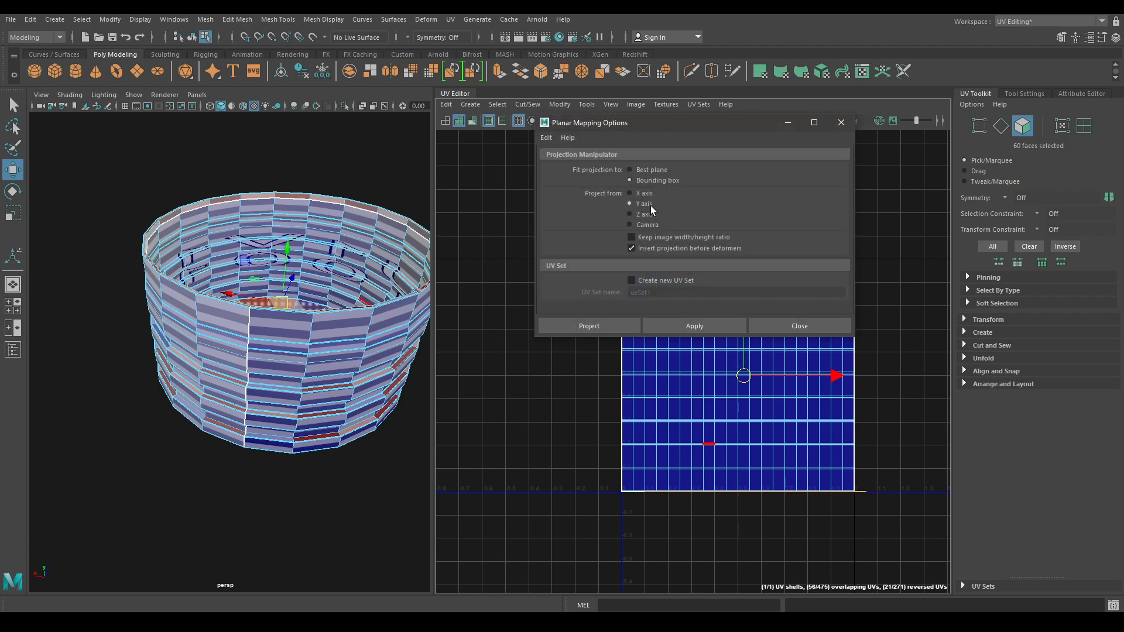
click(664, 319)
click(834, 327)
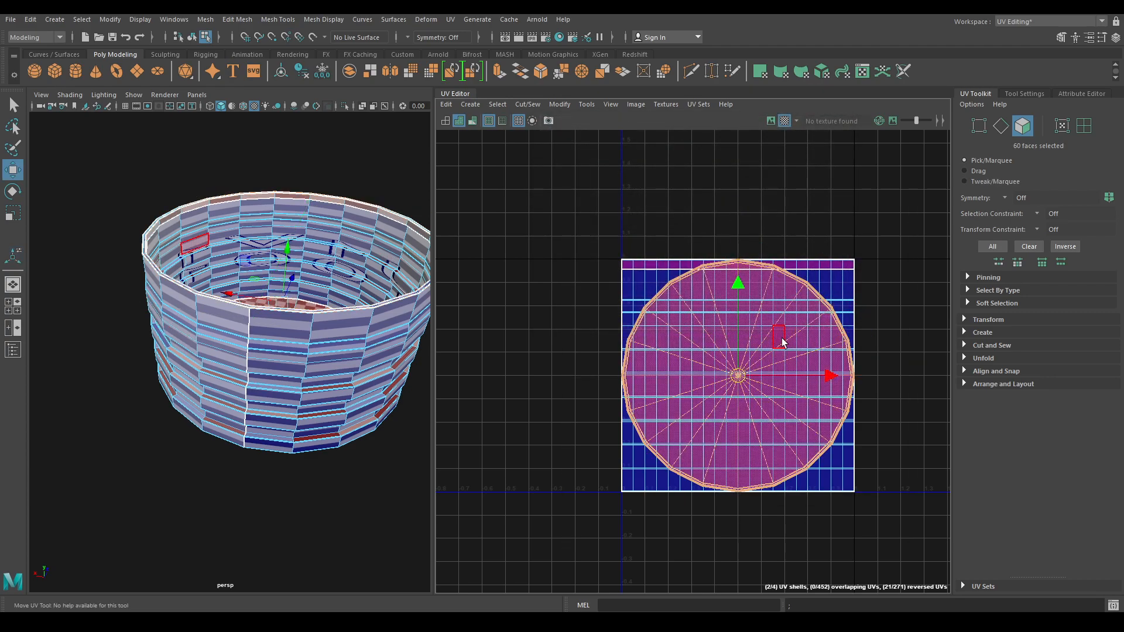
- Select all four UV shells of the end piece, then unfold and lay them out
scroll(773, 329, down, 2)
right_drag(712, 227, 664, 209)
drag(560, 176, 948, 589)
shift+right_click(818, 152)
shift+right_drag(818, 152, 604, 147)
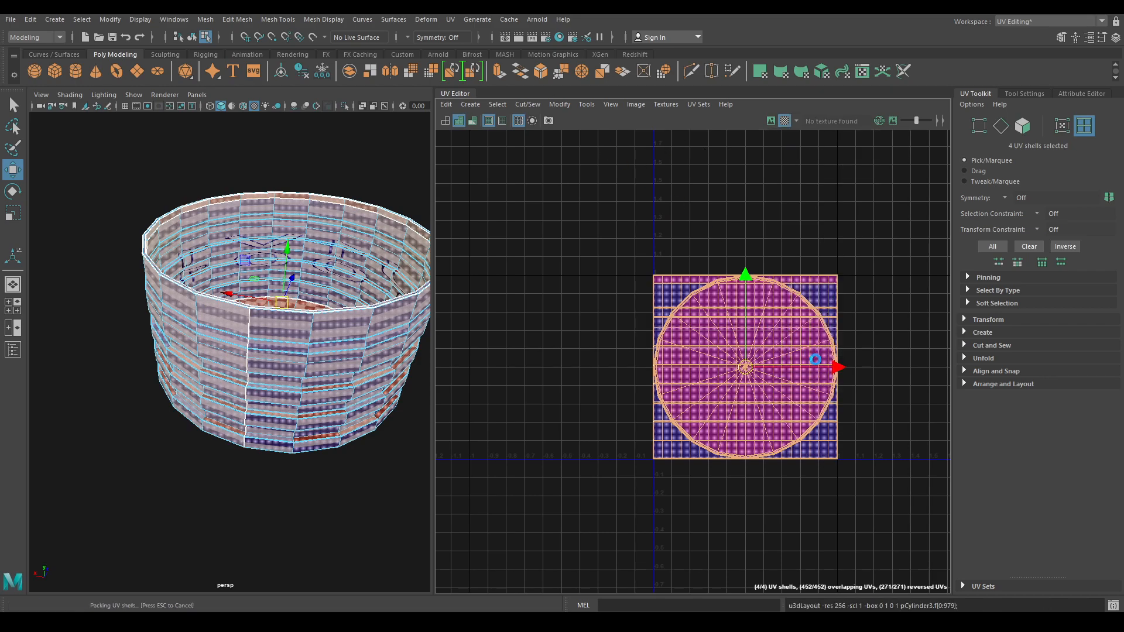
scroll(833, 446, up, 5)
click(834, 406)
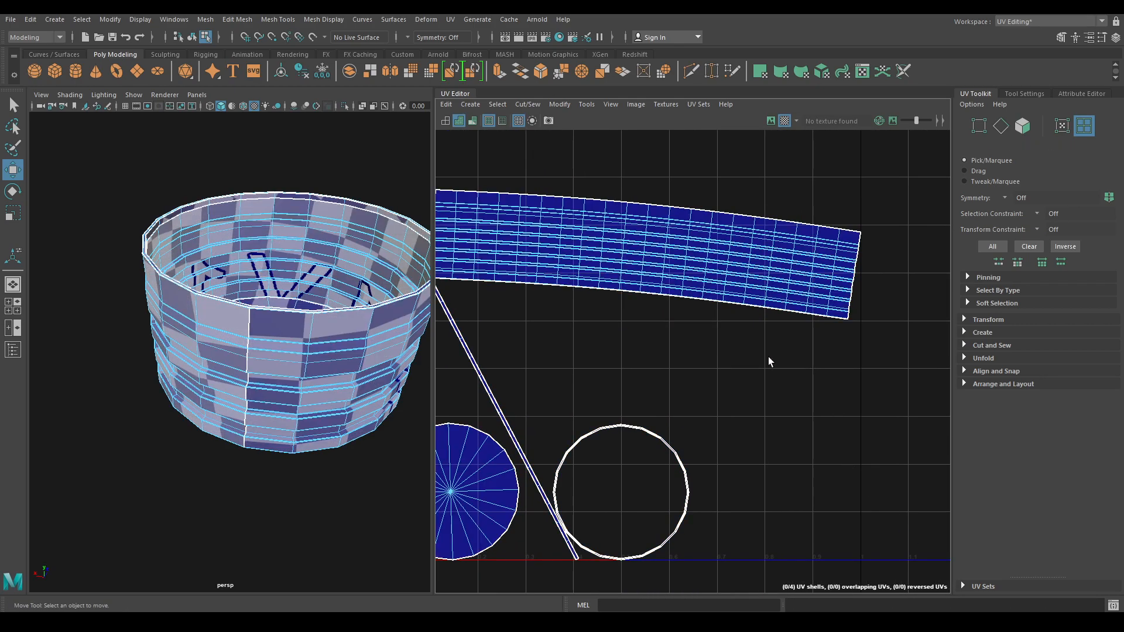
- Straighten the UVs of the large curved wall shell into a rectangular strip
alt+middle_drag(747, 290, 807, 252)
scroll(807, 251, down, 1)
click(808, 255)
shift+right_drag(741, 192, 754, 243)
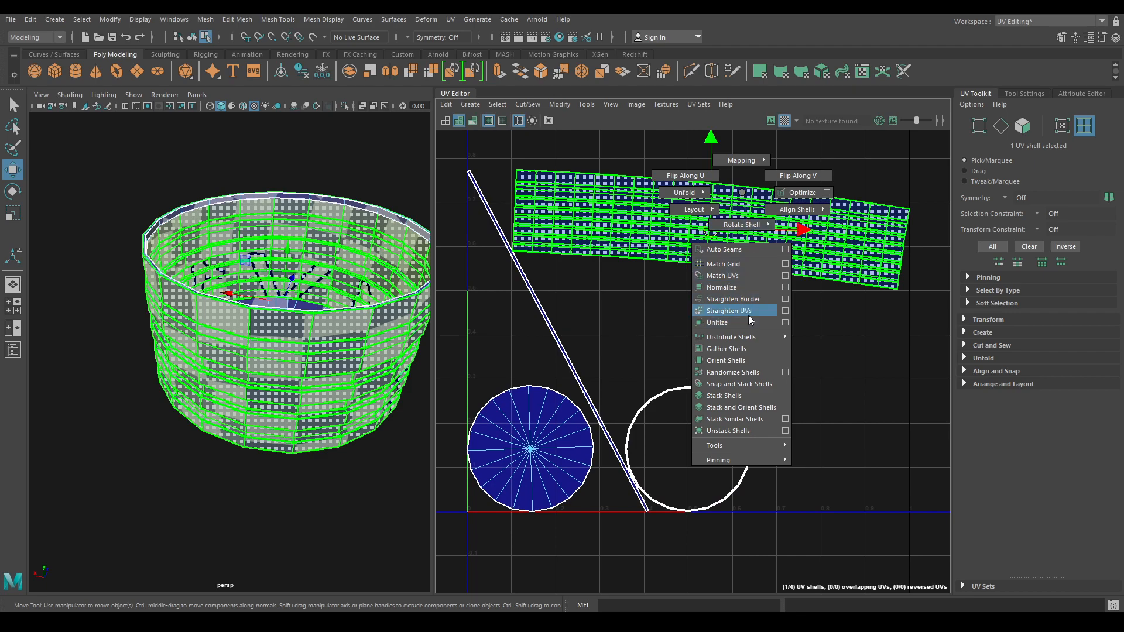
shift+right_drag(750, 321, 748, 315)
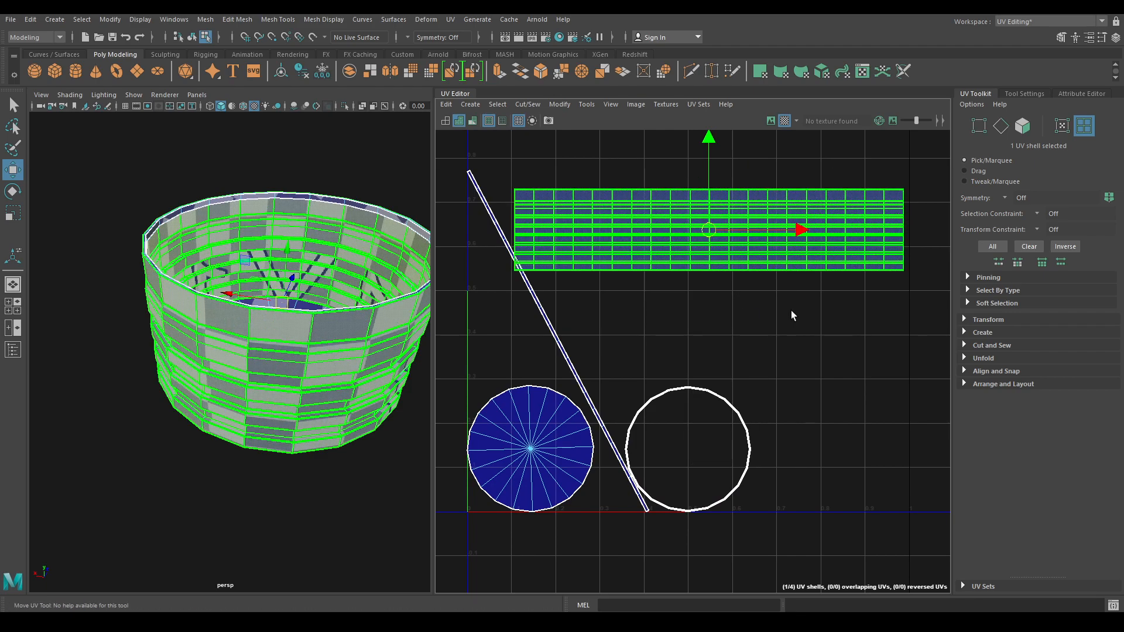
click(792, 310)
- Rotate the thin diagonal strip shell so it lies horizontally
alt+right_drag(752, 281, 790, 316)
alt+middle_drag(746, 346, 791, 421)
alt+right_drag(504, 363, 608, 230)
alt+right_drag(717, 451, 650, 527)
alt+middle_drag(650, 527, 650, 387)
click(651, 386)
key(e)
drag(681, 502, 733, 435)
shift+right_drag(734, 392, 671, 210)
key(w)
- Select all the end piece's UV shells and lay them out again
alt+middle_drag(753, 338, 640, 240)
right_drag(641, 243, 591, 226)
drag(510, 205, 926, 588)
shift+right_drag(853, 301, 688, 365)
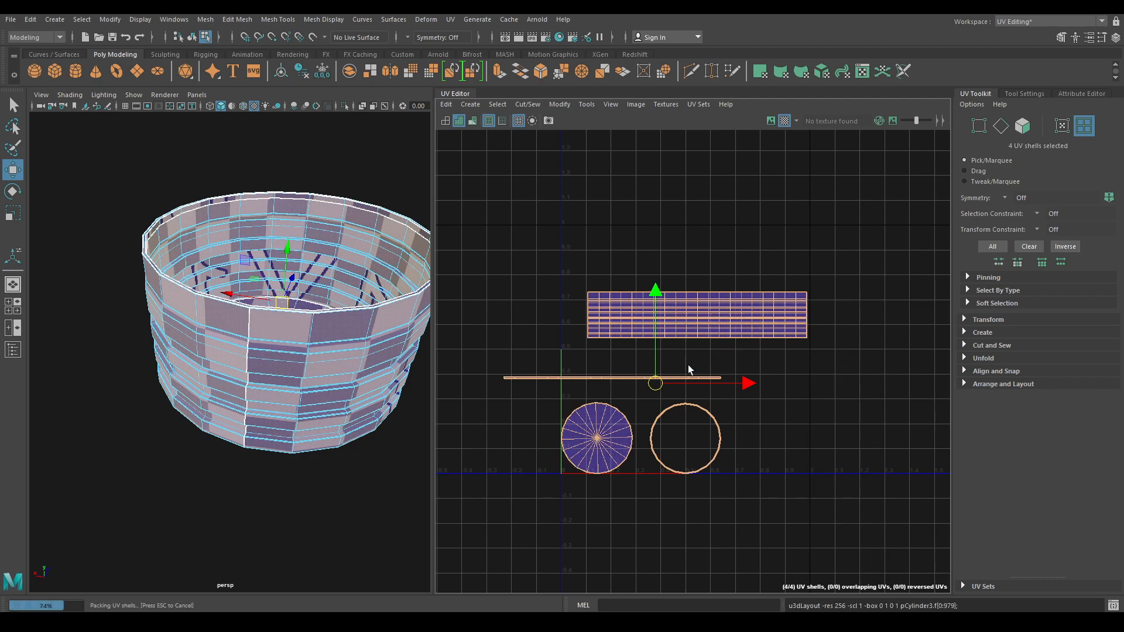
alt+drag(231, 258, 195, 286)
scroll(195, 286, up, 4)
scroll(195, 286, down, 4)
- Return to object mode, deselect the end piece and bring the hidden model parts back into view
right_drag(318, 236, 369, 218)
click(384, 263)
key(q)
key(w)
alt+right_drag(393, 290, 334, 339)
key(ctrl+shift+h)
alt+drag(334, 338, 353, 317)
alt+right_drag(354, 317, 311, 394)
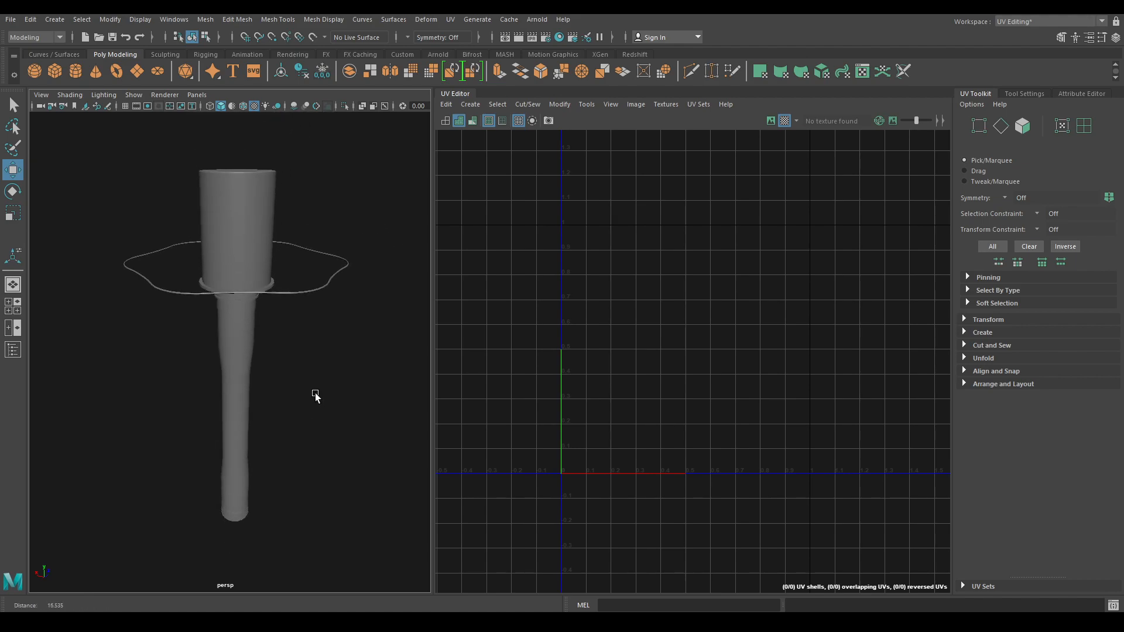
- Duplicate the large flanged cylinder and, in the top view, move the copy along Z beside the original
alt+drag(250, 394, 355, 347)
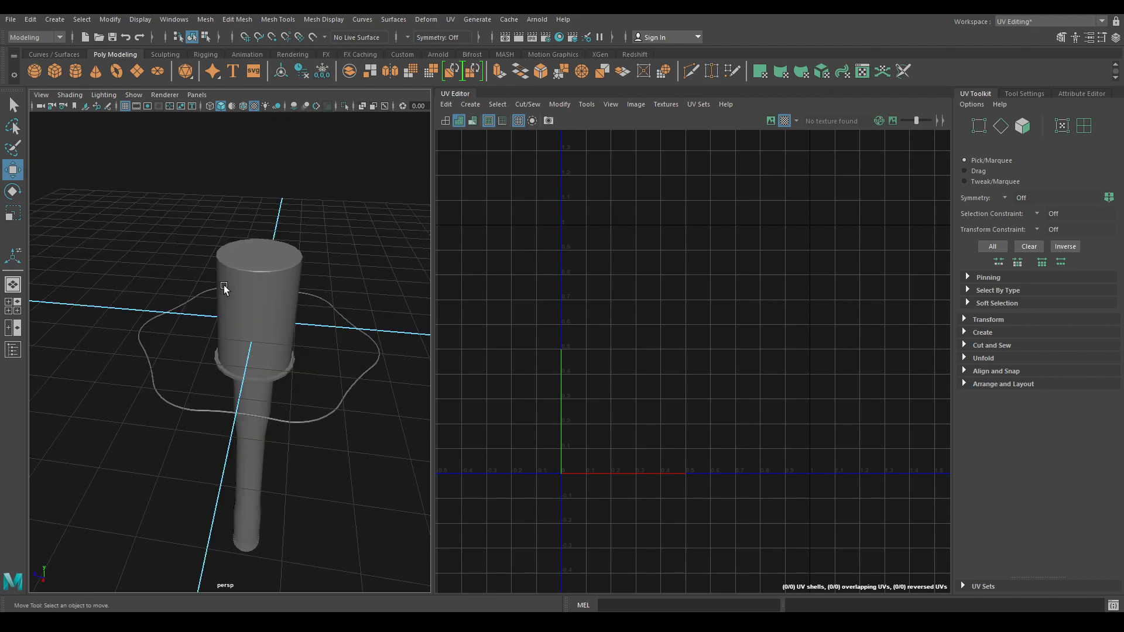
click(259, 289)
drag(279, 288, 203, 290)
scroll(278, 425, up, 3)
key(ctrl+d)
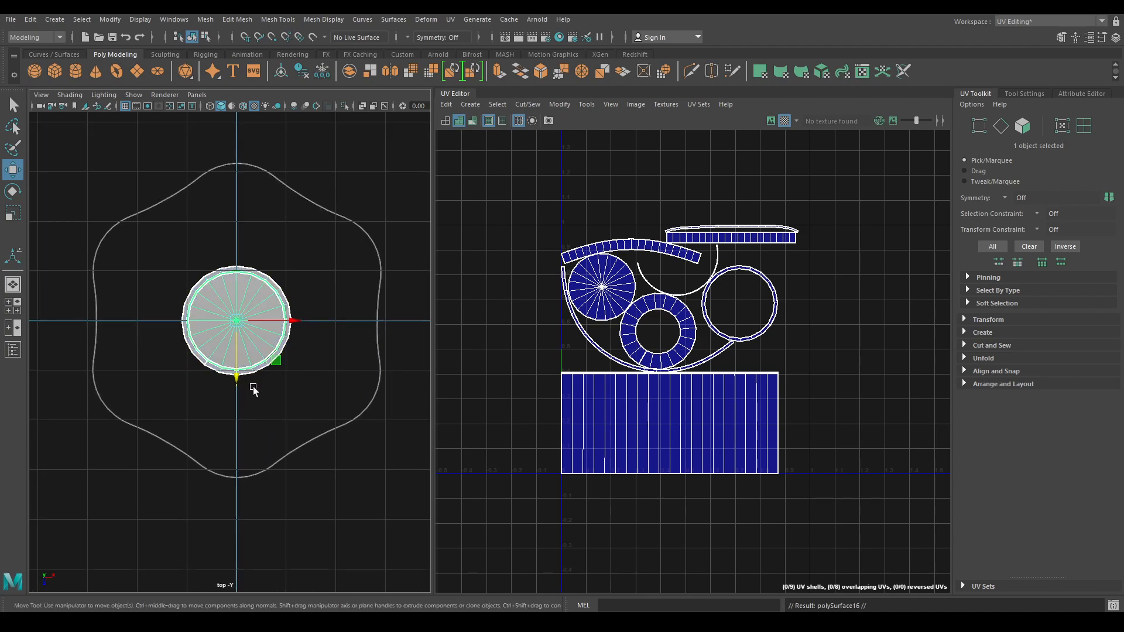
drag(235, 381, 228, 413)
- Fine-tune the copy's height and distance in the side and perspective views so its flange meets the central cylinder
key(space)
scroll(254, 526, up, 8)
key(space)
drag(224, 355, 225, 355)
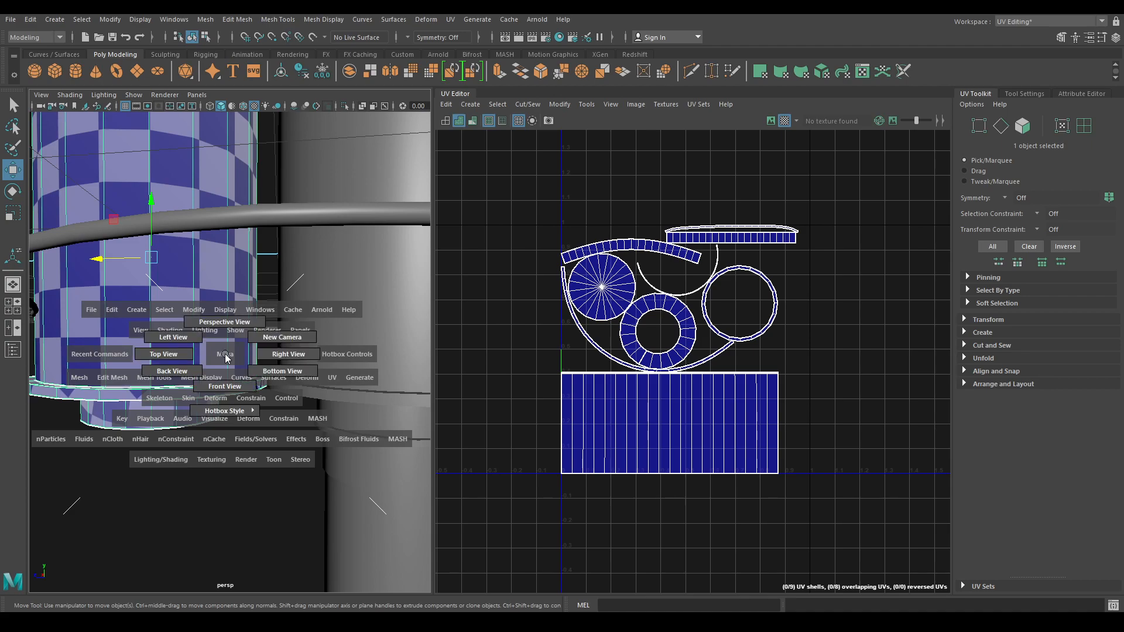
drag(306, 355, 306, 355)
drag(192, 258, 183, 268)
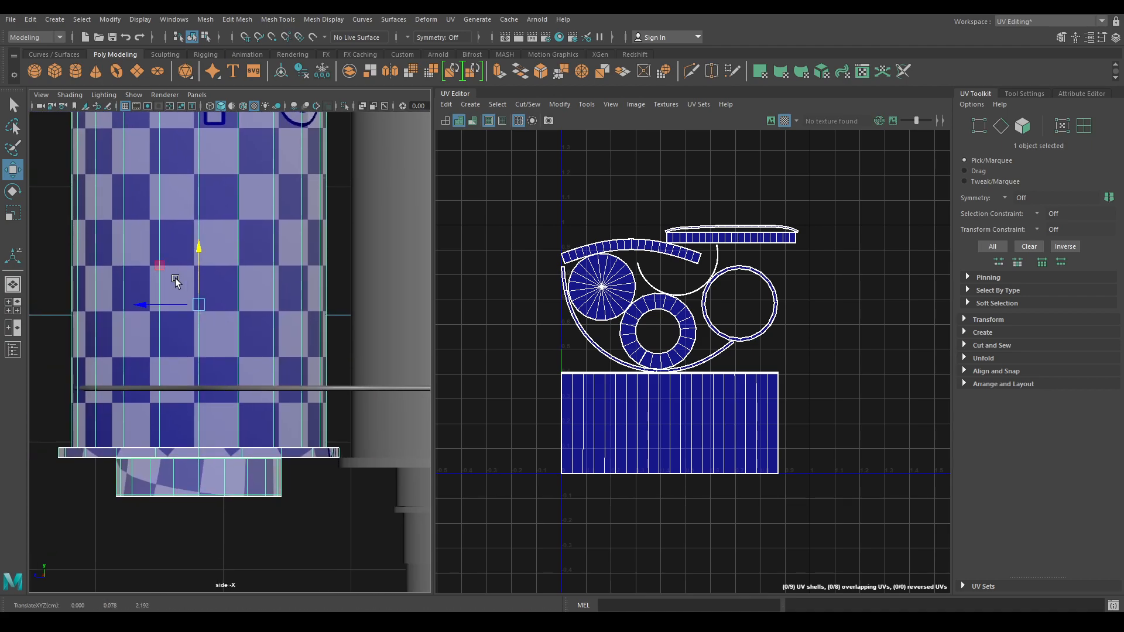
key(space)
drag(141, 304, 176, 328)
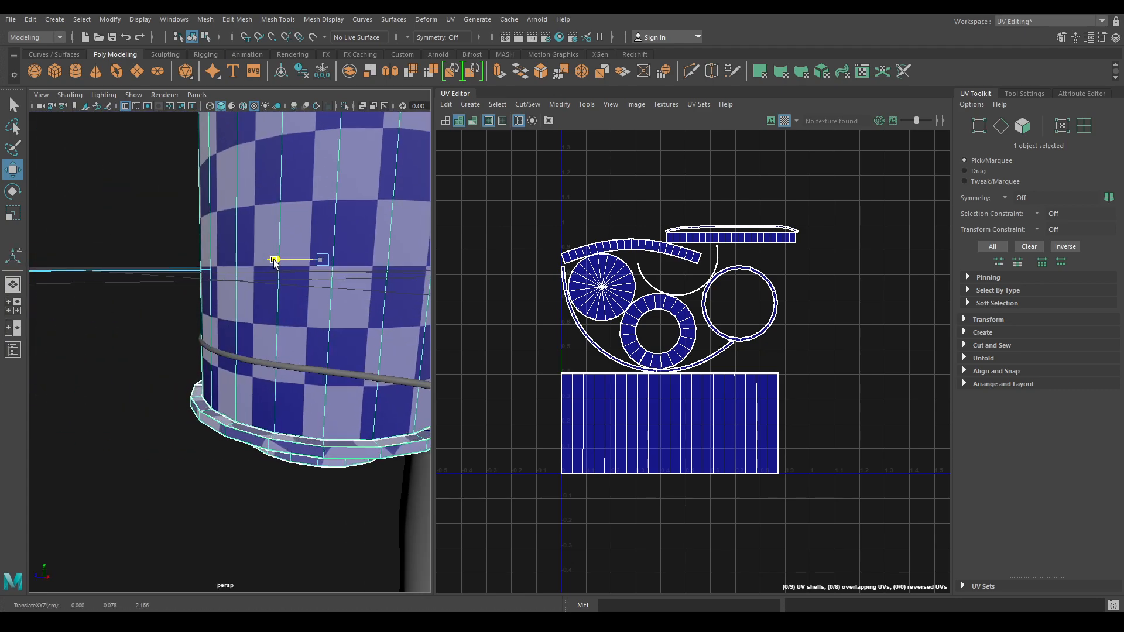
alt+drag(210, 373, 221, 421)
scroll(246, 281, down, 6)
alt+drag(246, 281, 169, 335)
- Move the copy's pivot in the top view to the centre of the central cylinder, snapped to the grid
key(space)
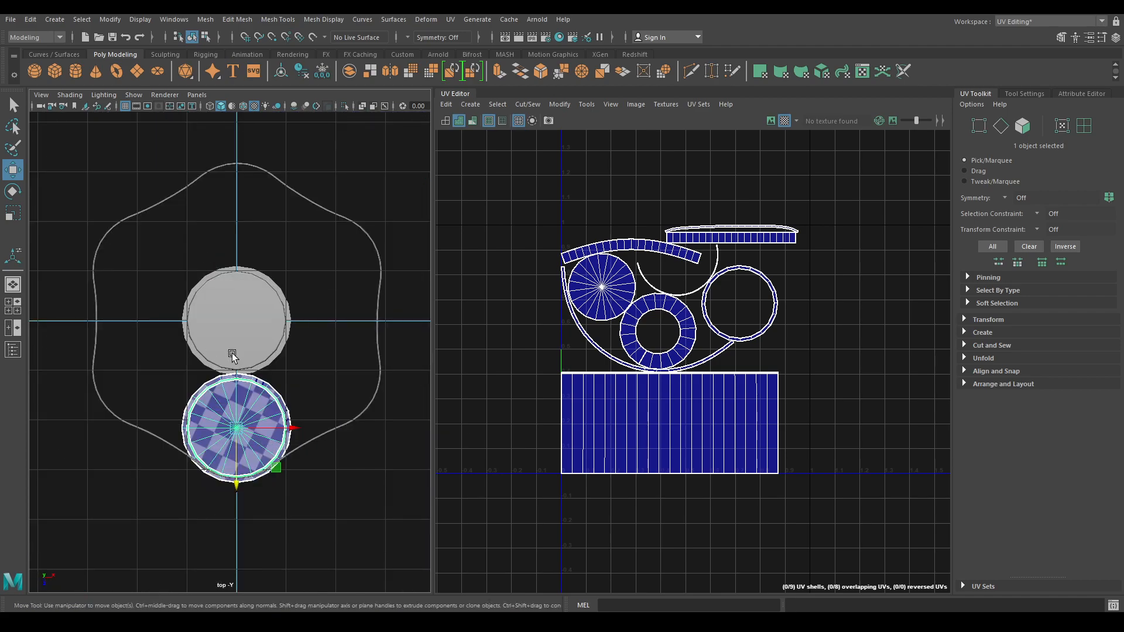
scroll(235, 374, up, 5)
key(d)
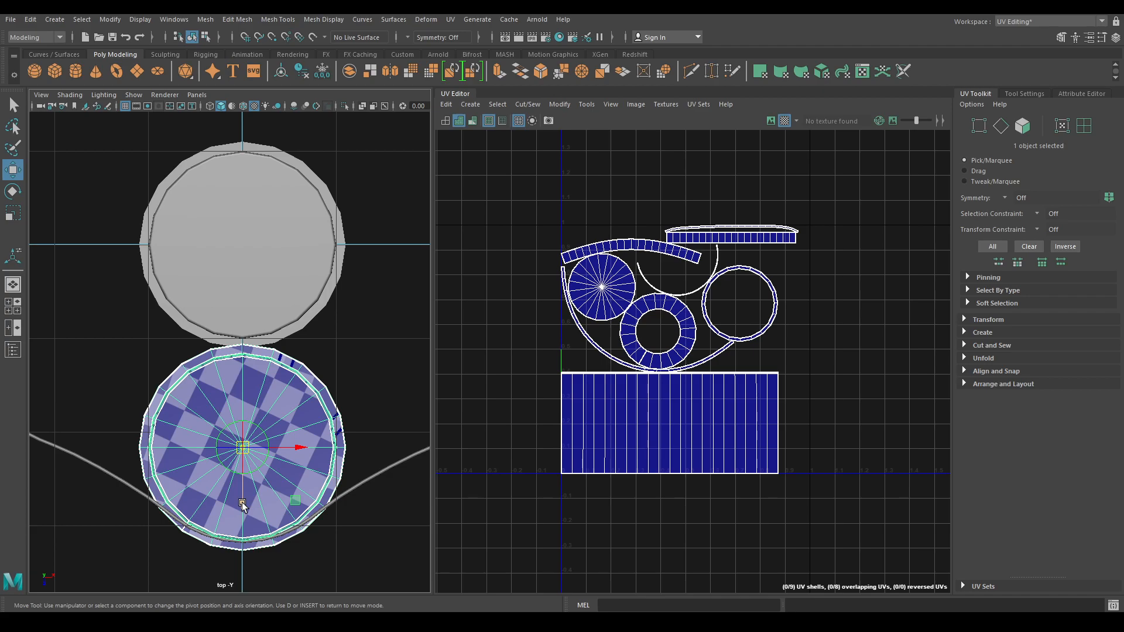
drag(241, 499, 231, 371)
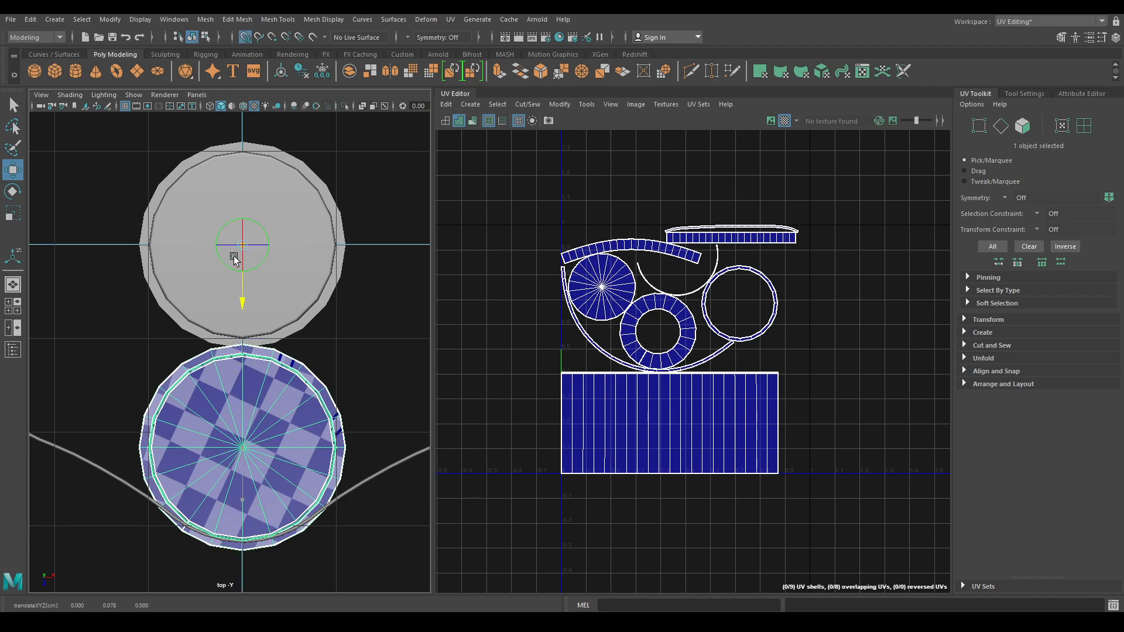
alt+middle_drag(282, 396, 240, 445)
mouse_move(240, 445)
alt+right_down()
mouse_move(261, 475)
mouse_move(248, 430)
alt+right_up()
key(d)
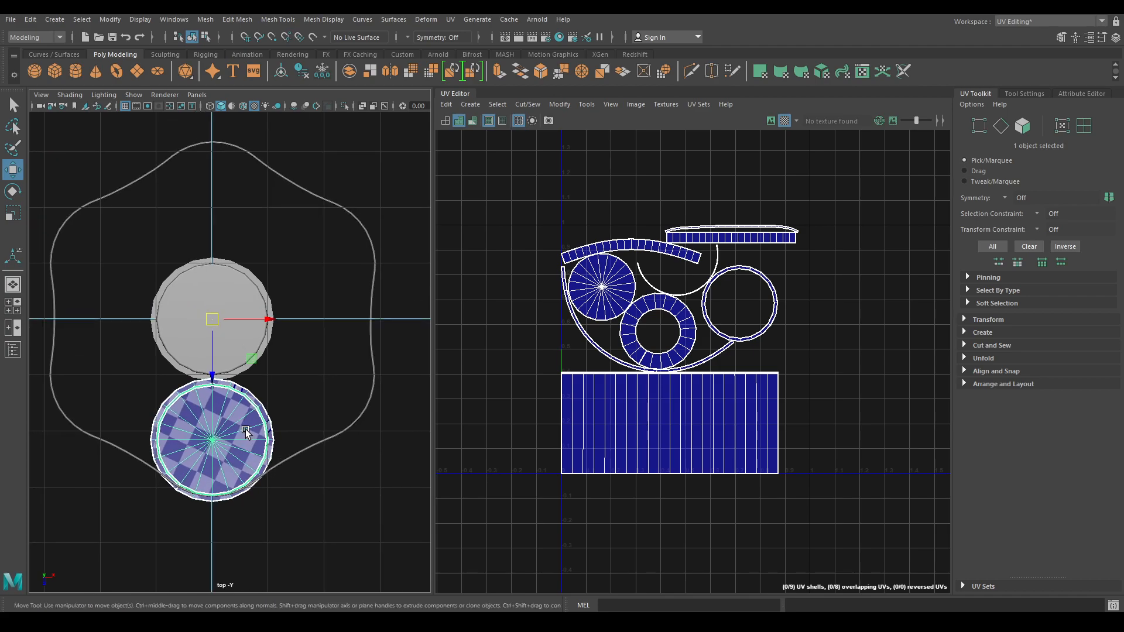
- Duplicate the outer cylinder and rotate the new copy around the central cylinder to the neighbouring position
key(ctrl+d)
key(e)
drag(235, 372, 300, 294)
key(space)
alt+middle_drag(286, 307, 110, 279)
scroll(110, 279, up, 3)
alt+drag(110, 278, 236, 276)
alt+right_drag(236, 276, 211, 357)
alt+drag(211, 357, 431, 264)
alt+drag(299, 260, 165, 300)
alt+right_drag(188, 329, 174, 245)
alt+drag(174, 244, 152, 371)
key(w)
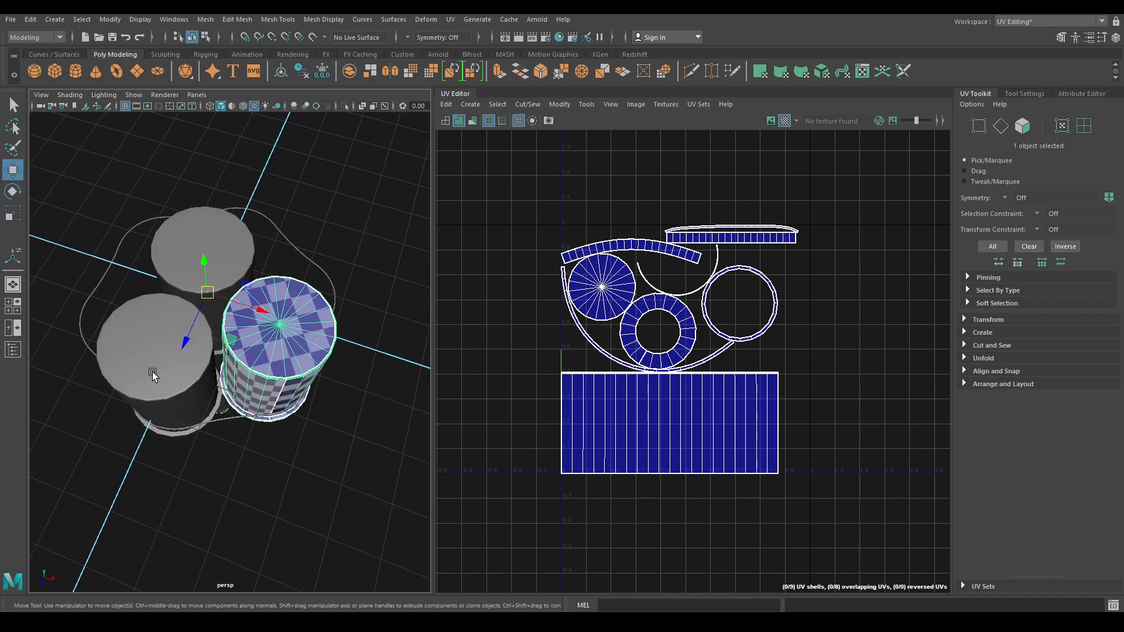
key(ctrl+d)
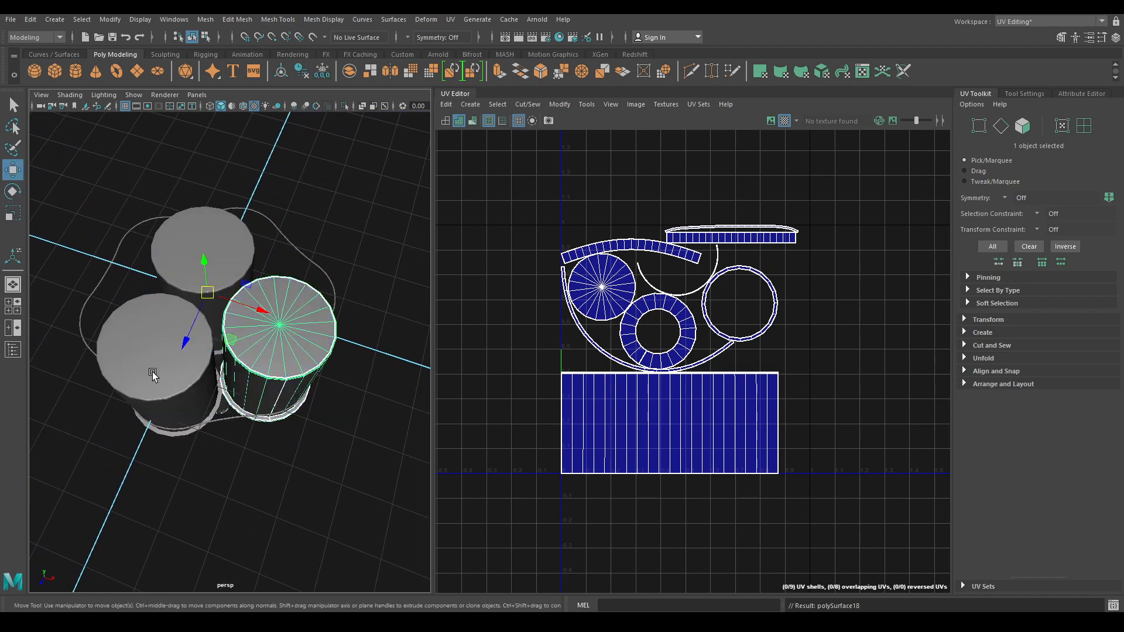
key(Delete)
click(276, 321)
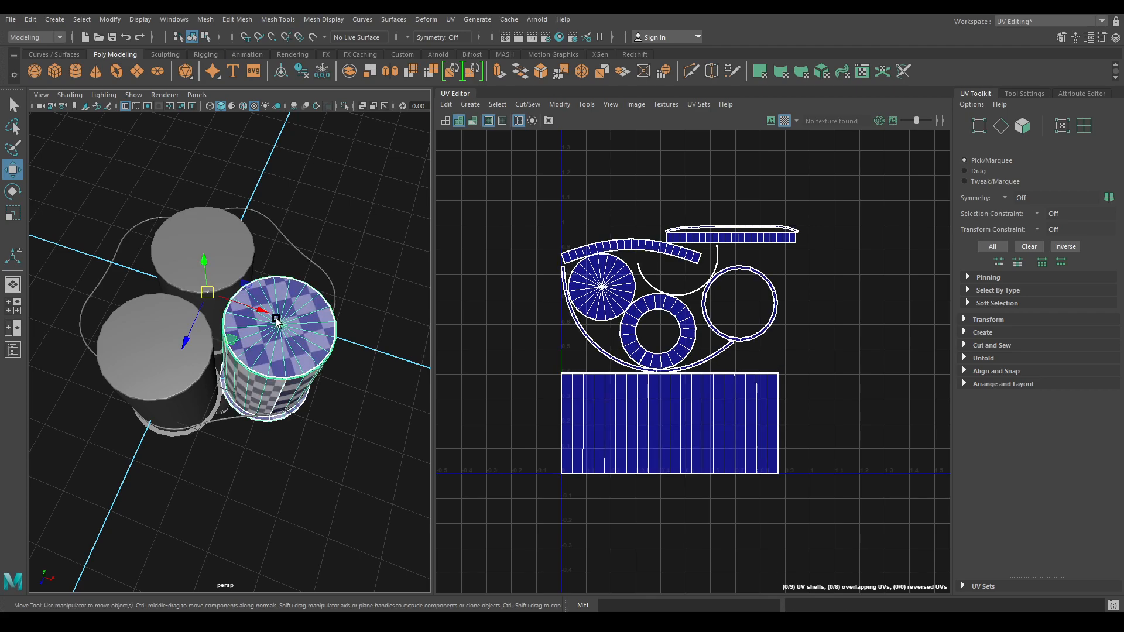
- Duplicate the rotated cylinder in the top view and turn the copy to the following position around the centre
key(space)
drag(274, 325, 205, 328)
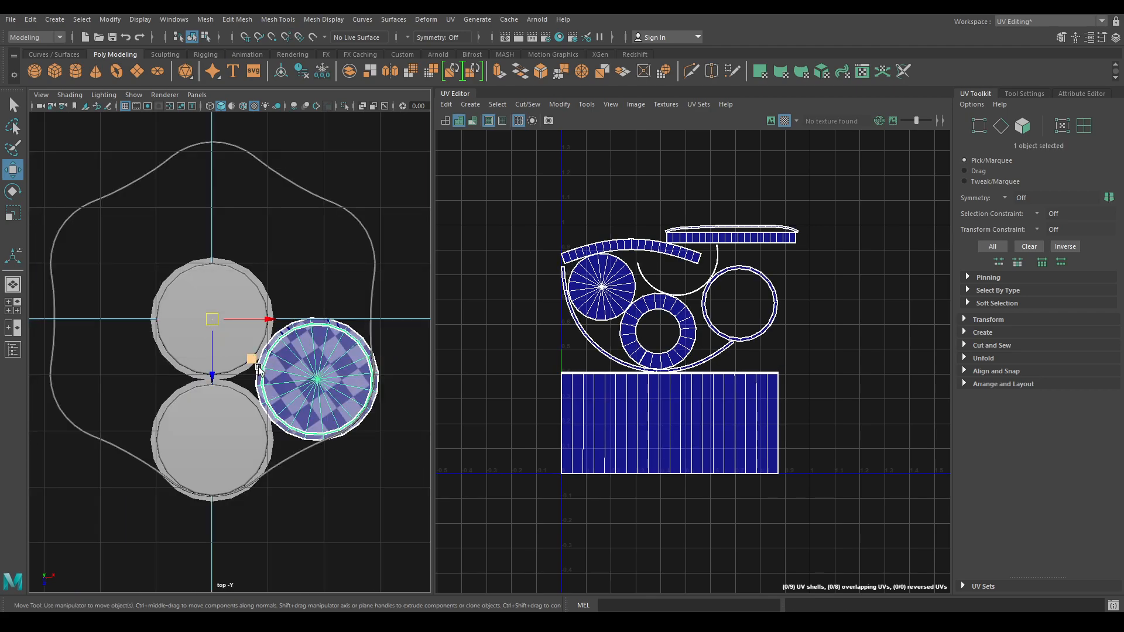
key(ctrl+d)
key(e)
drag(246, 367, 293, 311)
scroll(299, 310, up, 6)
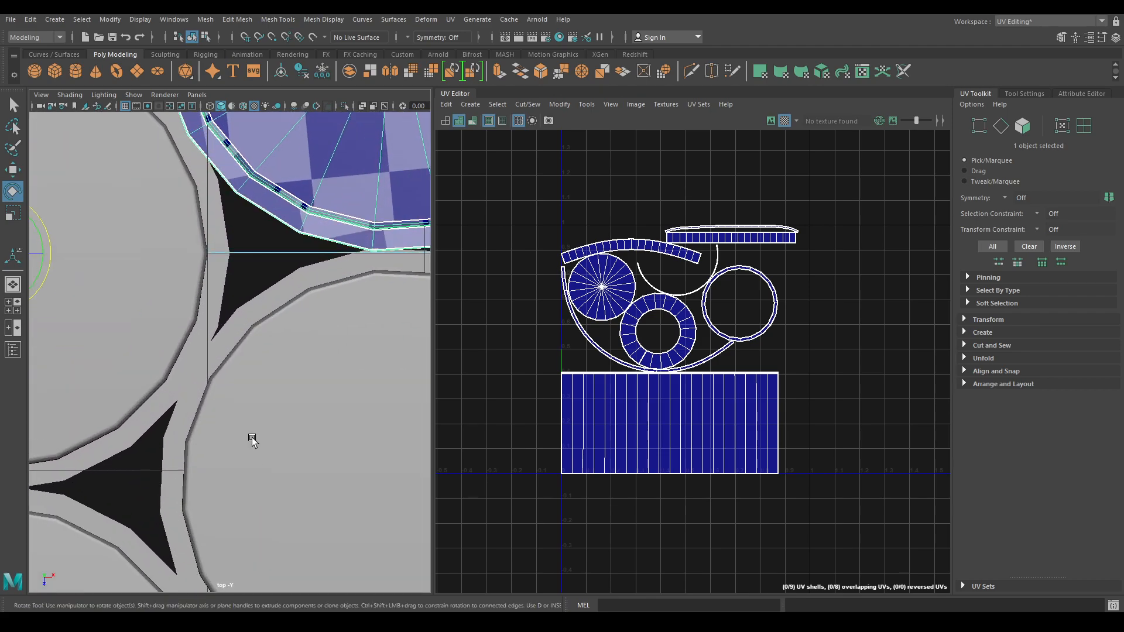
scroll(176, 355, down, 3)
- Repeat the duplicate with its rotation three times to complete the ring of cylinders, and inspect it in perspective
key(shift+d)
key(shift+d)
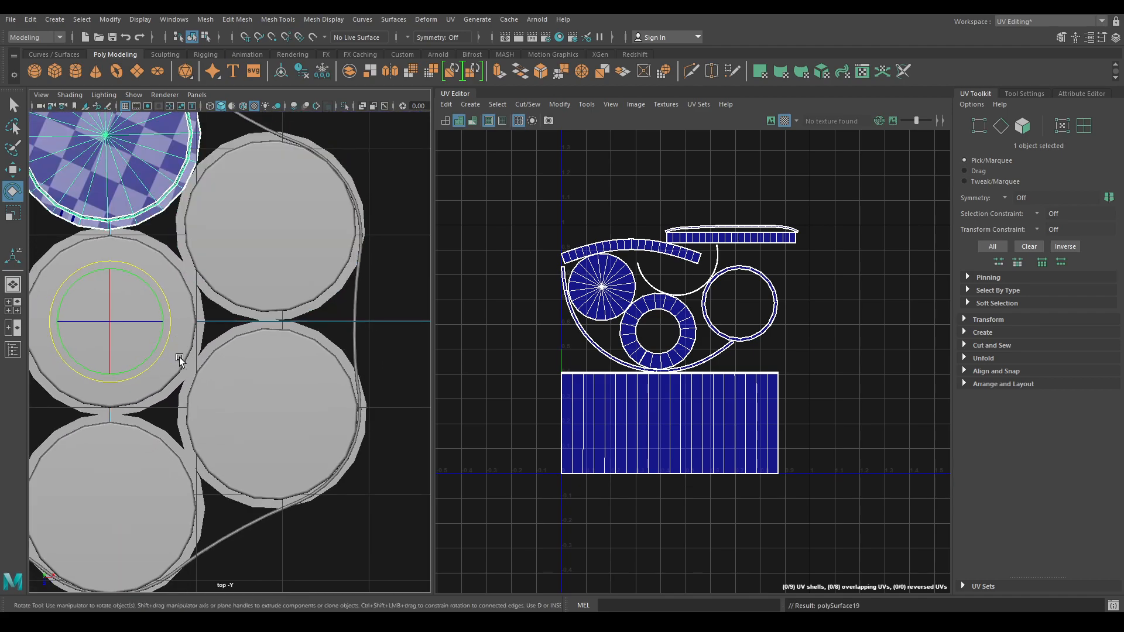
alt+middle_drag(179, 357, 332, 316)
key(shift+d)
key(space)
drag(352, 345, 181, 345)
alt+right_drag(181, 345, 211, 439)
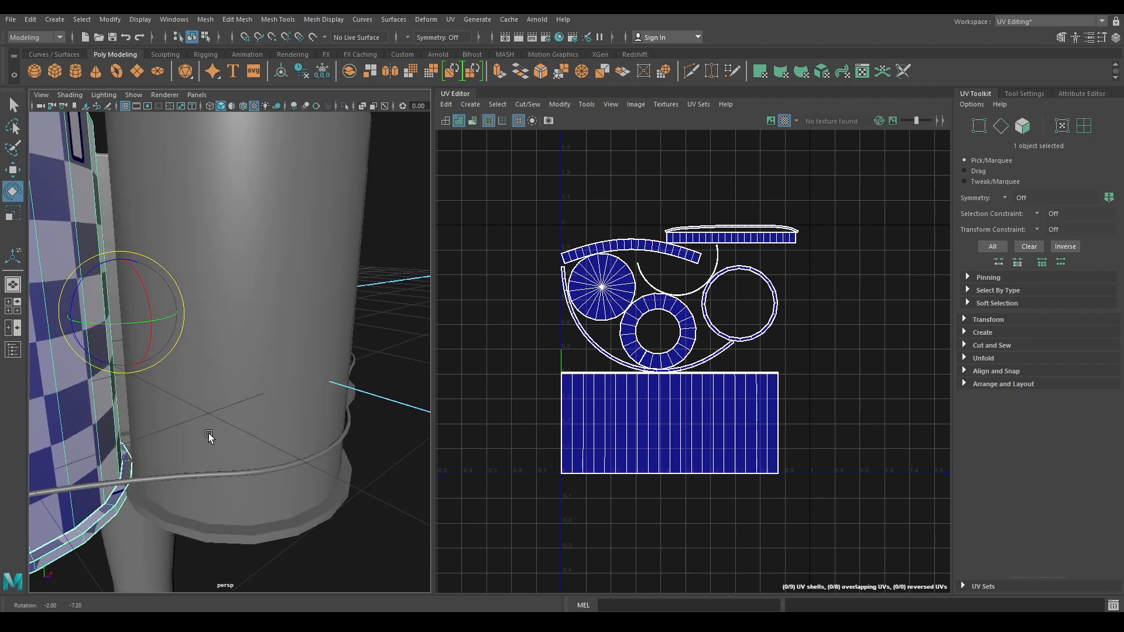
alt+middle_drag(211, 439, 271, 394)
alt+drag(216, 333, 172, 384)
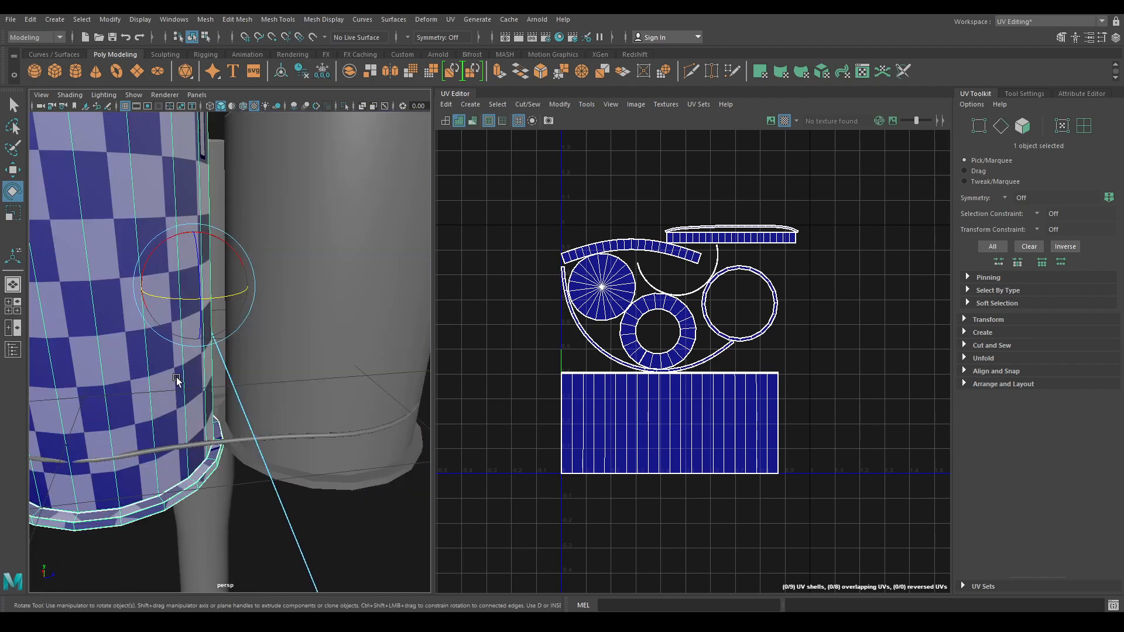
- Fine-tune the rotation of the selected outer cylinder around the central one to even the gaps to its neighbours
drag(209, 295, 208, 294)
scroll(192, 351, down, 5)
alt+drag(192, 351, 266, 369)
alt+right_drag(266, 369, 284, 455)
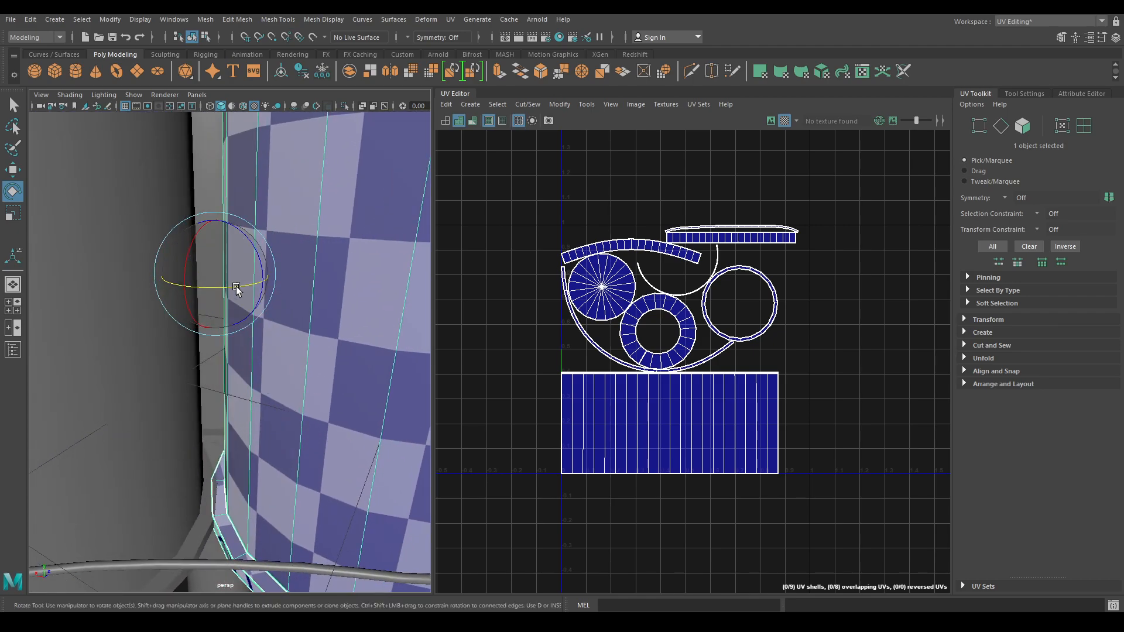
drag(234, 284, 235, 286)
scroll(238, 421, down, 5)
alt+drag(238, 422, 135, 364)
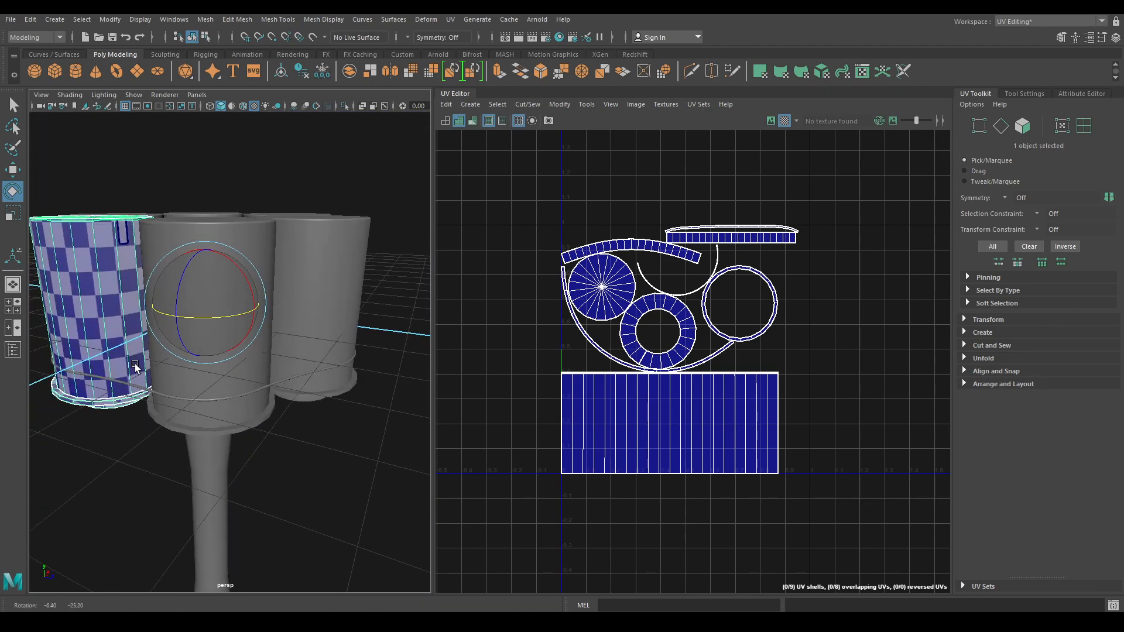
key(w)
alt+drag(238, 417, 187, 369)
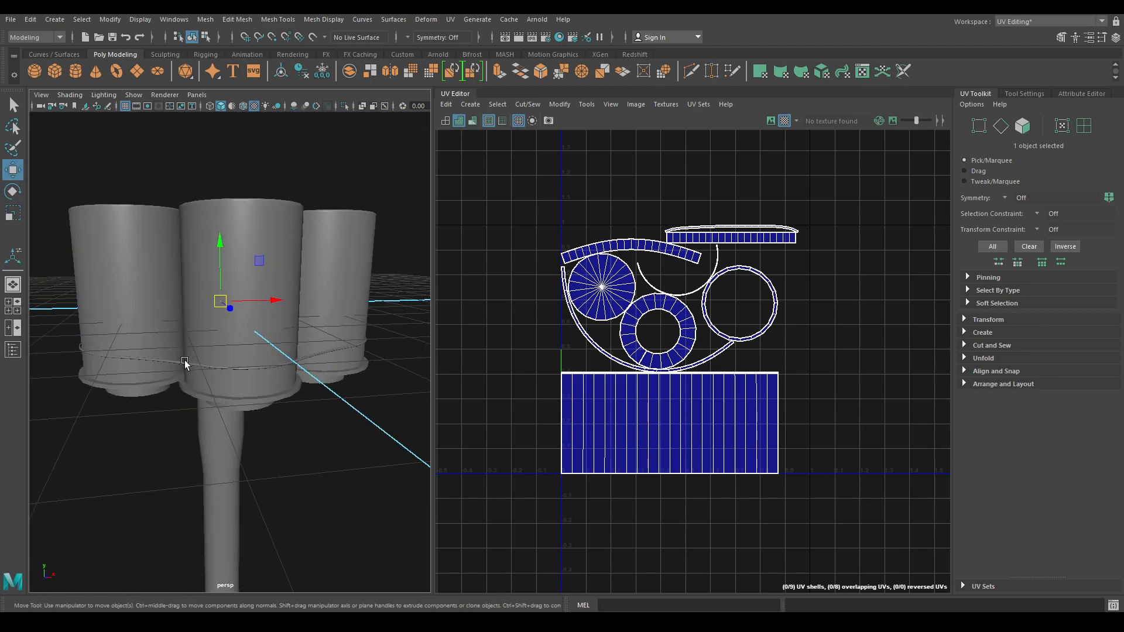
- Duplicate the thin wire ring around the cylinders and raise the copy in the front view to near their upper rims
double_click(185, 361)
key(space)
drag(231, 329, 245, 381)
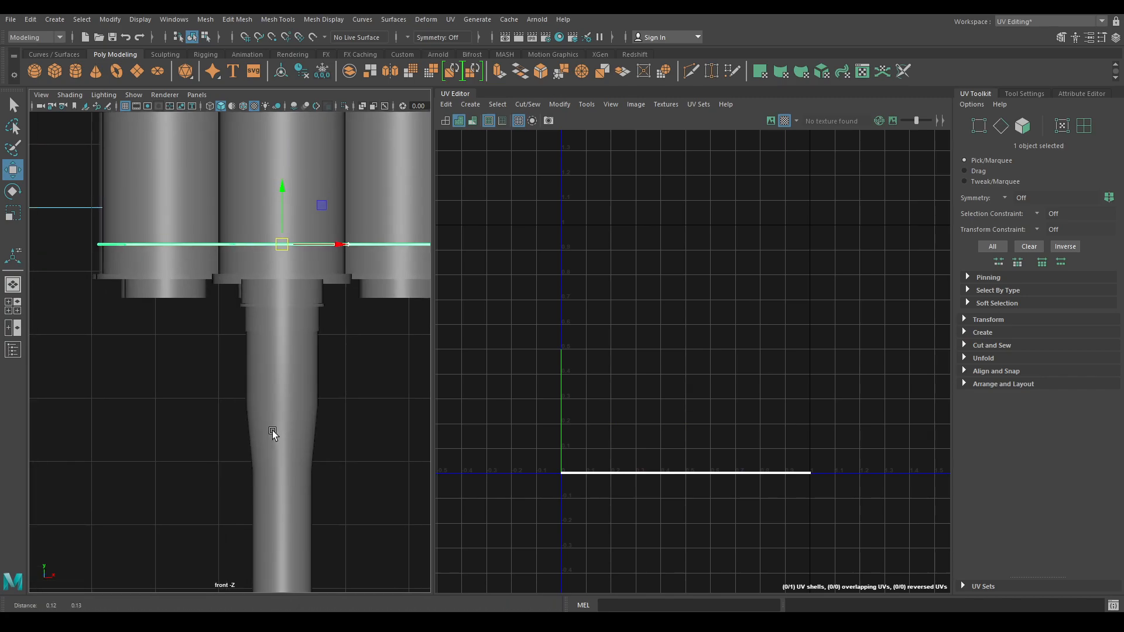
alt+middle_drag(280, 420, 252, 484)
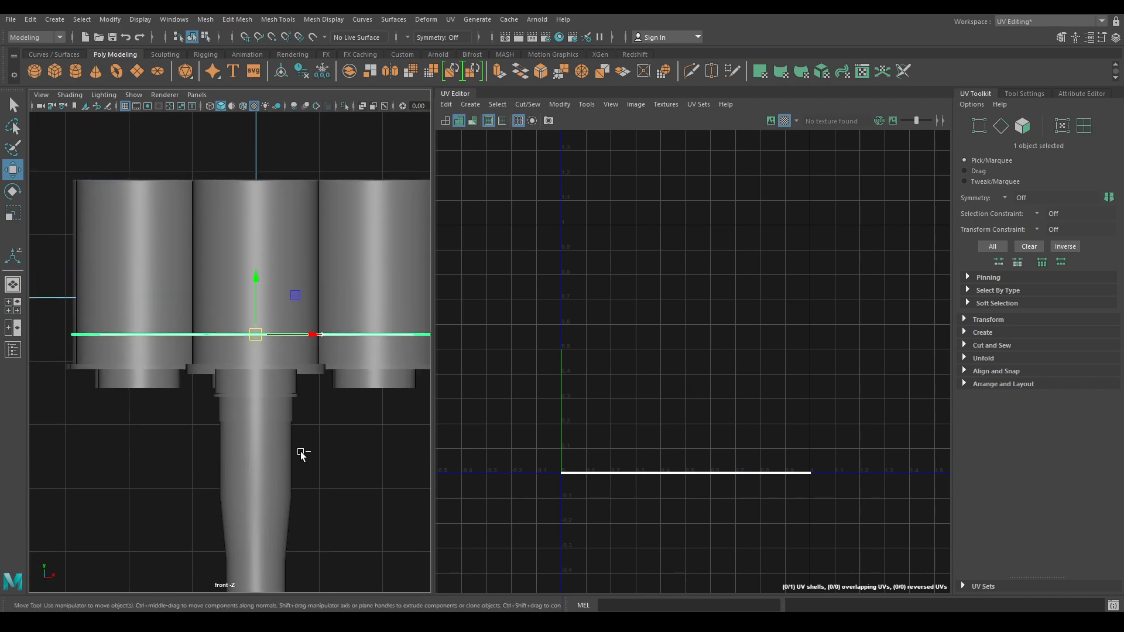
drag(258, 275, 258, 147)
scroll(211, 288, down, 1)
alt+middle_drag(270, 286, 316, 289)
key(space)
drag(317, 289, 273, 285)
alt+right_drag(273, 285, 256, 284)
alt+drag(256, 285, 216, 319)
scroll(215, 320, up, 4)
alt+middle_drag(216, 321, 384, 354)
alt+drag(238, 330, 217, 300)
scroll(227, 319, down, 4)
click(88, 366)
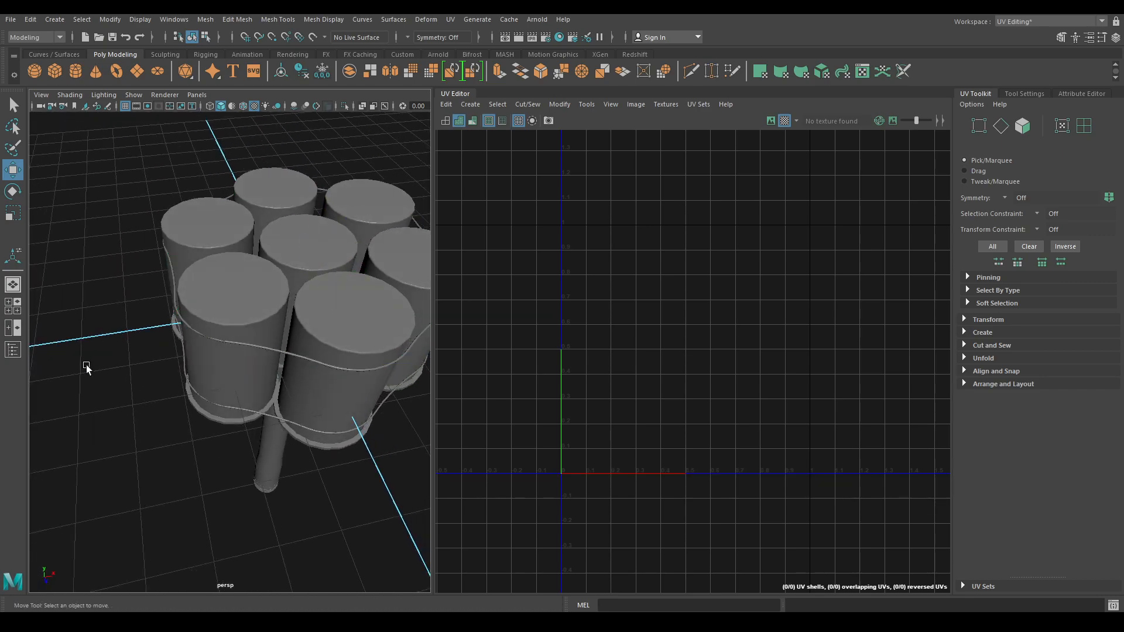
- Examine an outer cylinder's placement against its neighbours and the wire rings in the top and perspective views
alt+drag(139, 362, 150, 328)
alt+right_drag(150, 328, 174, 400)
click(207, 203)
alt+drag(207, 203, 283, 223)
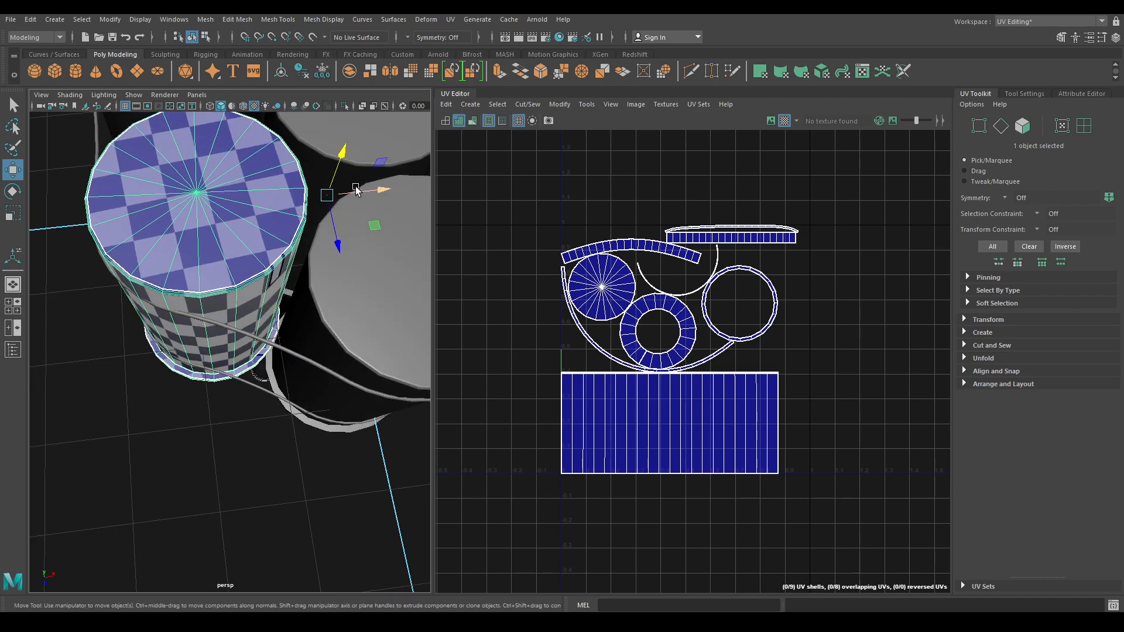
key(space)
drag(356, 190, 240, 233)
key(space)
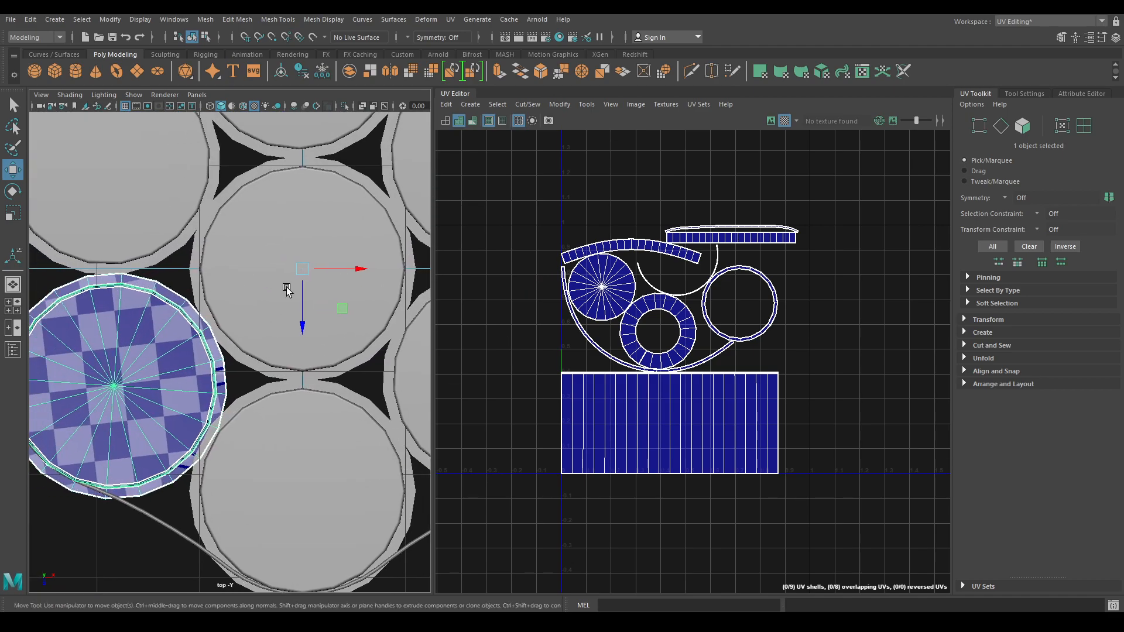
drag(299, 277, 304, 267)
key(space)
drag(286, 341, 266, 263)
alt+drag(175, 252, 234, 271)
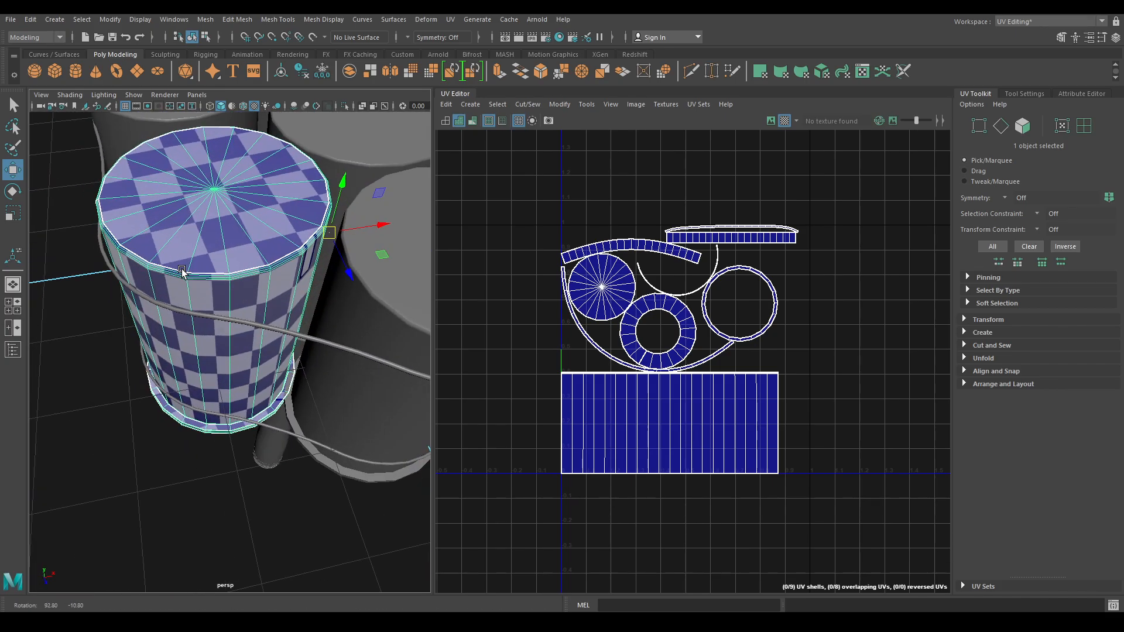
alt+right_drag(256, 343, 166, 283)
- Combine all the cylinders and the handle's end cap into one mesh, leaving out the wire rings and the handle shaft
click(139, 445)
alt+drag(139, 444, 192, 278)
key(space)
alt+right_drag(191, 279, 72, 230)
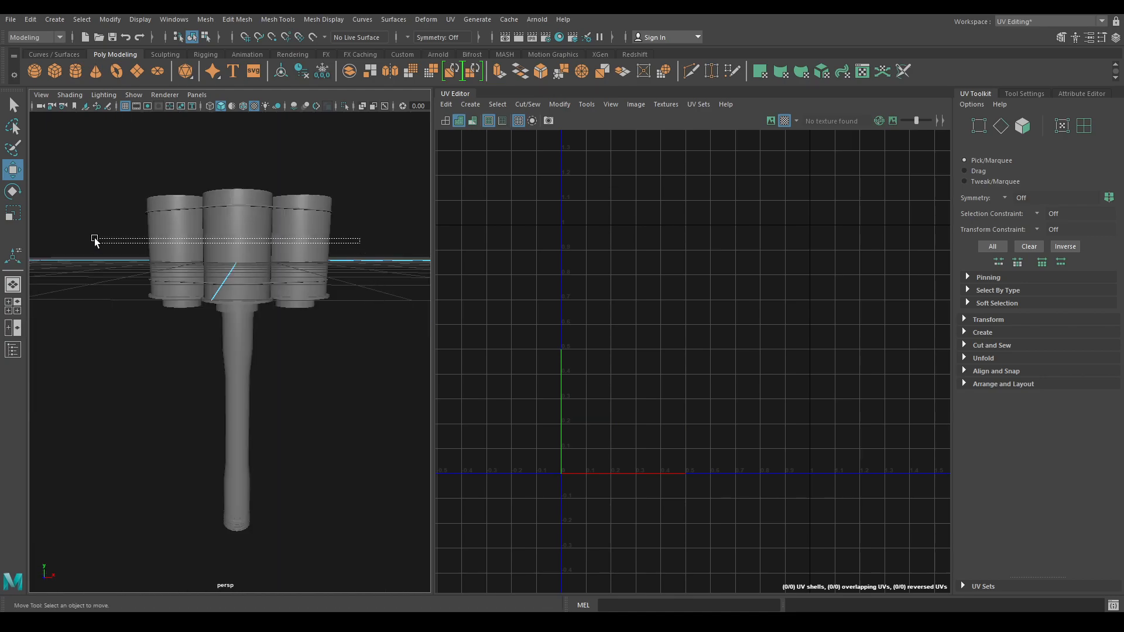
drag(95, 241, 95, 241)
alt+drag(95, 241, 262, 192)
alt+right_drag(262, 169, 289, 504)
shift+click(290, 504)
shift+right_drag(396, 309, 381, 465)
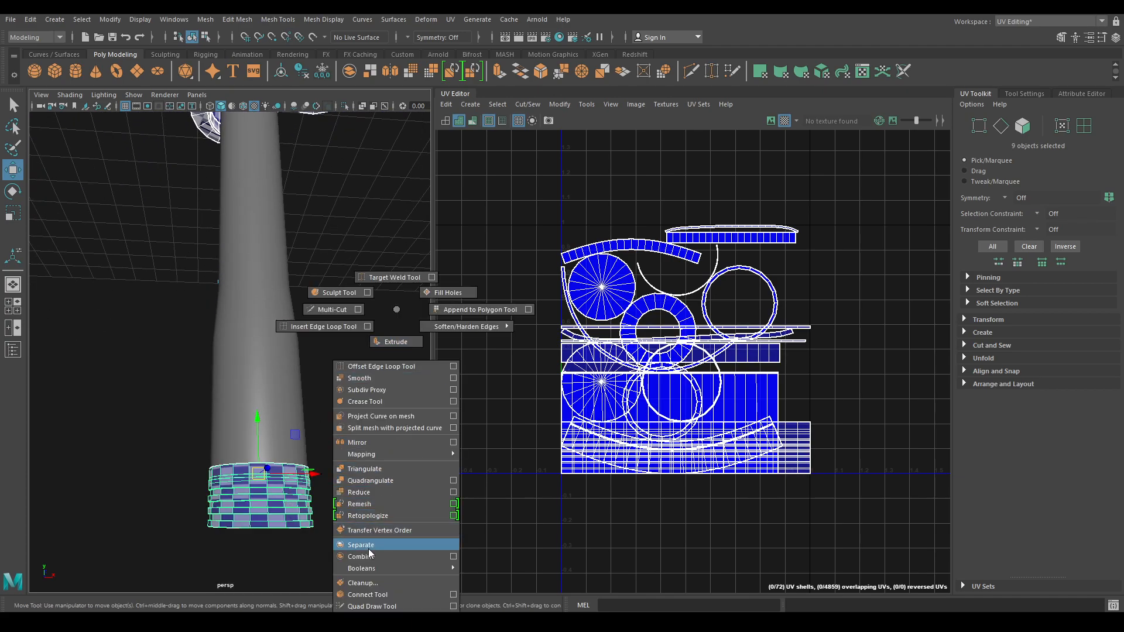
shift+right_drag(368, 548, 368, 553)
- Select all UV shells of the combined mesh and lay them out within the 0 to 1 UV tile
scroll(654, 550, down, 2)
alt+right_drag(351, 276, 256, 310)
alt+drag(256, 310, 304, 351)
right_drag(695, 282, 662, 266)
drag(570, 239, 931, 591)
shift+right_drag(807, 174, 687, 213)
key(f)
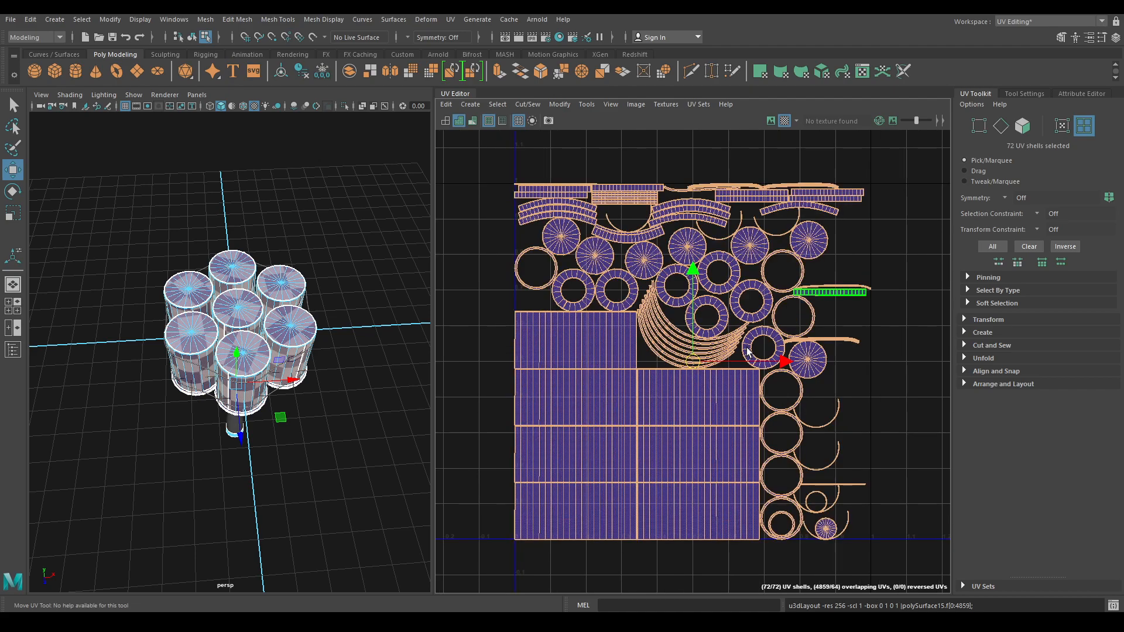
- Combine the upper and lower wire rings into one mesh
scroll(279, 338, up, 5)
alt+drag(279, 337, 314, 260)
right_drag(313, 260, 371, 238)
click(381, 268)
alt+drag(375, 363, 306, 280)
scroll(346, 325, up, 2)
click(311, 267)
shift+click(328, 172)
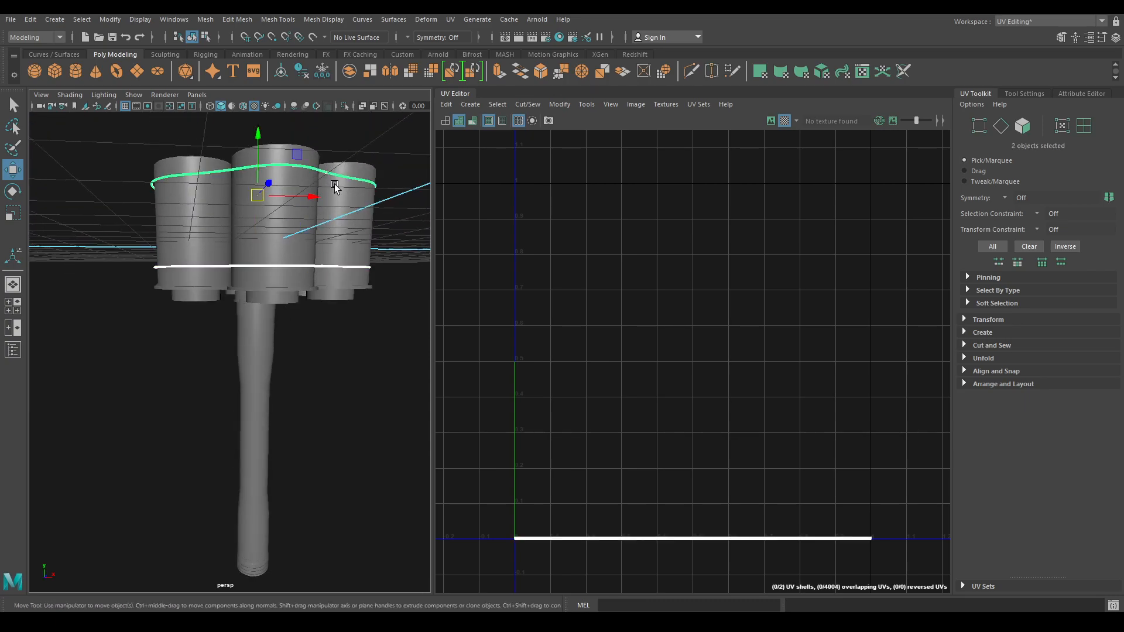
shift+right_drag(334, 185, 339, 239)
shift+right_drag(326, 433, 325, 434)
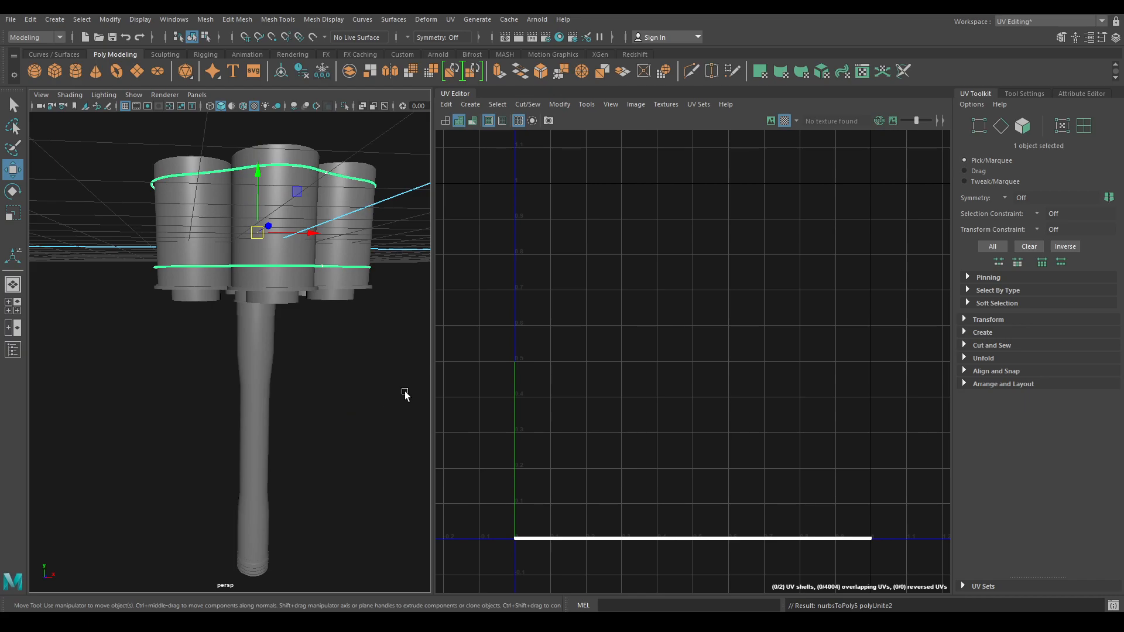
- Move the wire rings' UV shells outside the 0 to 1 tile, beyond its U = 1 edge
scroll(600, 314, down, 2)
right_drag(638, 336, 589, 316)
drag(589, 317, 799, 521)
drag(674, 515, 925, 427)
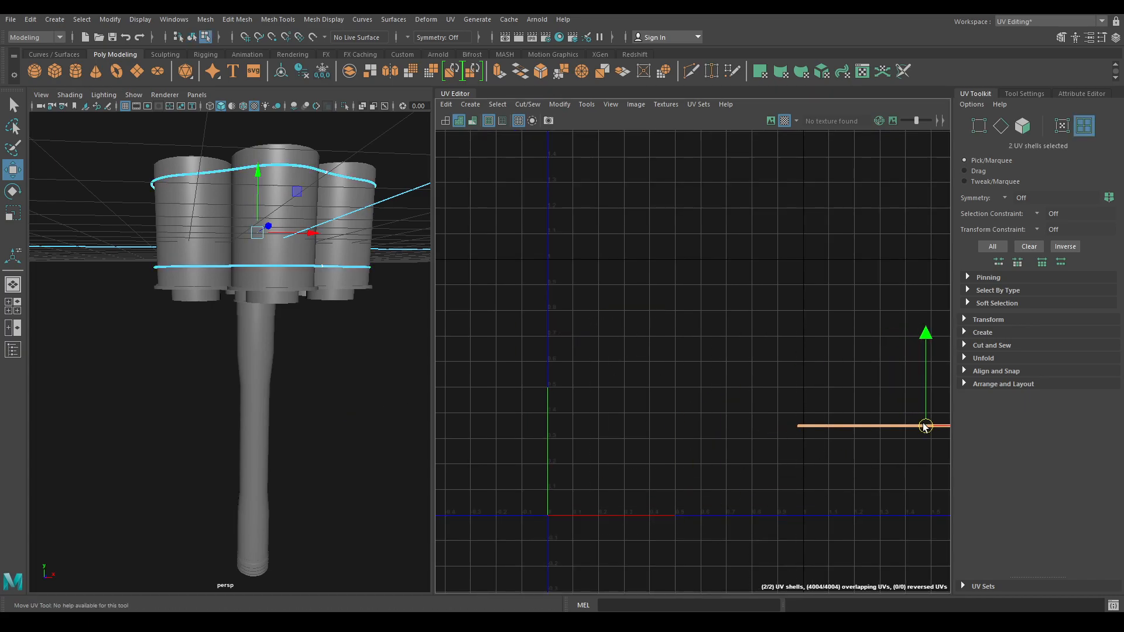
right_drag(263, 285, 328, 260)
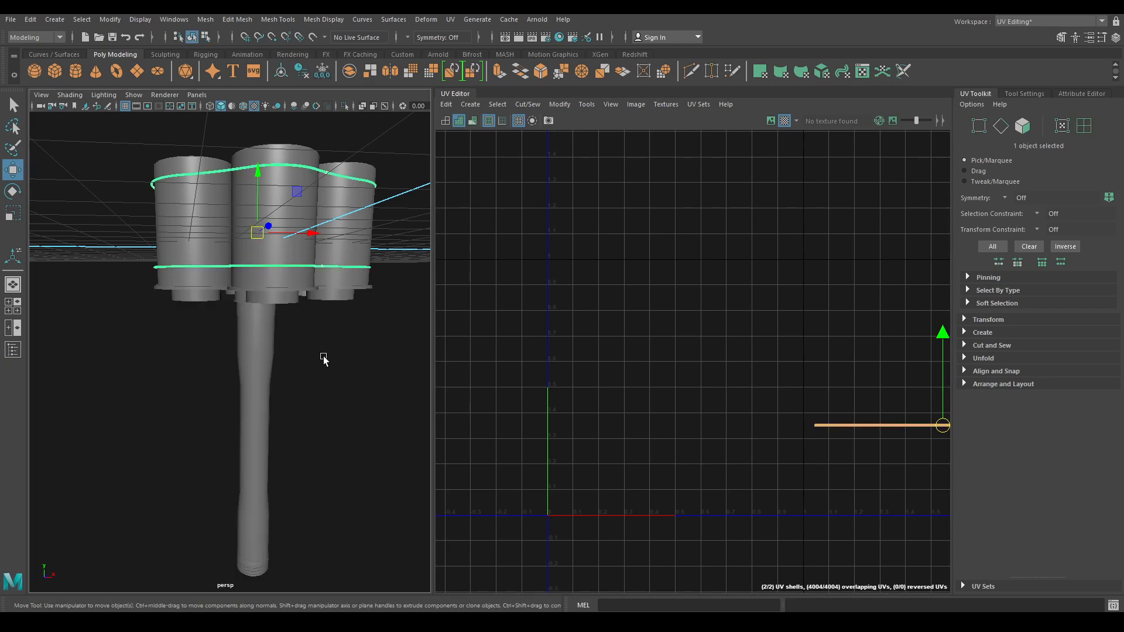
click(324, 364)
- Combine the cylinder cluster mesh with the wire rings mesh
click(246, 264)
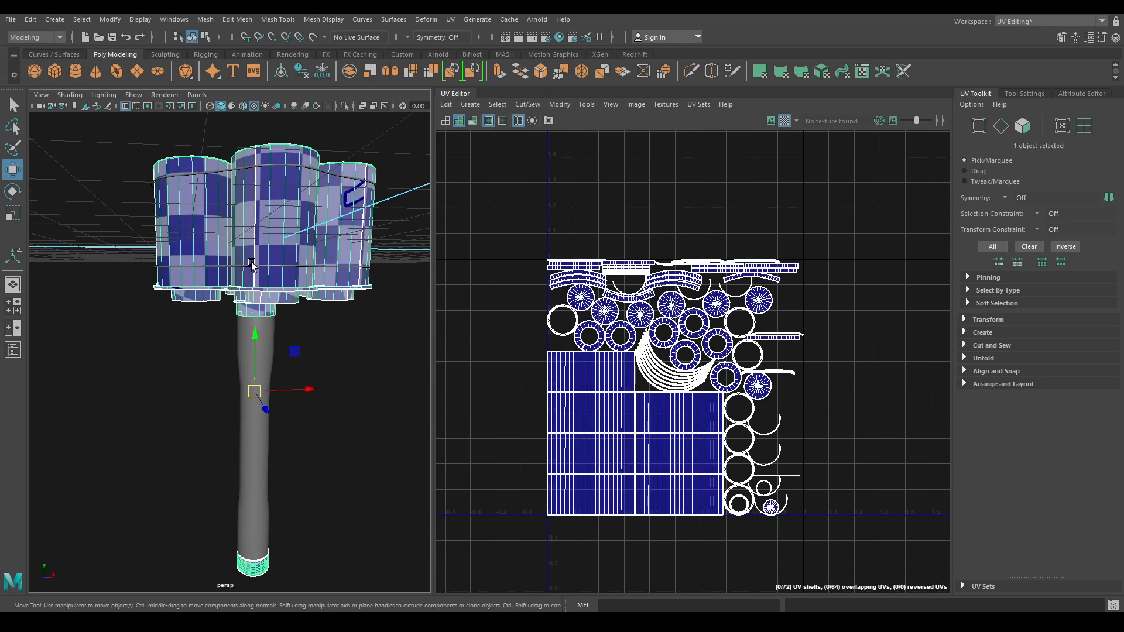
shift+click(223, 170)
shift+right_drag(333, 224, 332, 471)
alt+middle_drag(716, 421, 703, 349)
- Scale the cluster's UV shells down slightly and shift them towards the UV origin to free a strip beside them
right_drag(749, 248, 679, 230)
drag(487, 159, 792, 562)
key(w)
key(r)
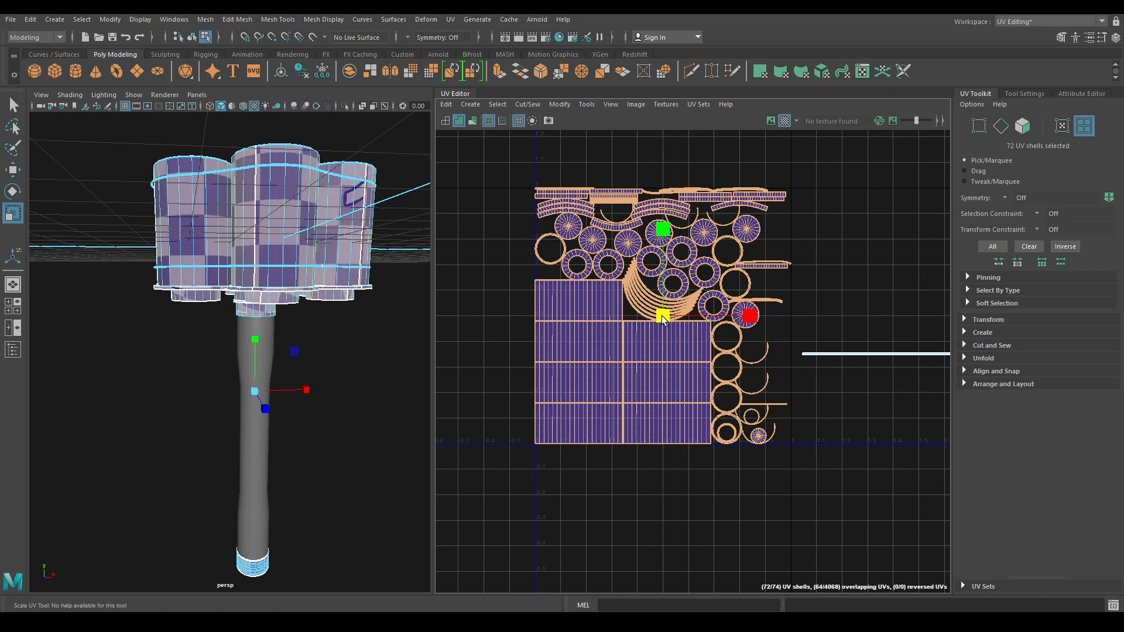
drag(661, 317, 658, 317)
key(w)
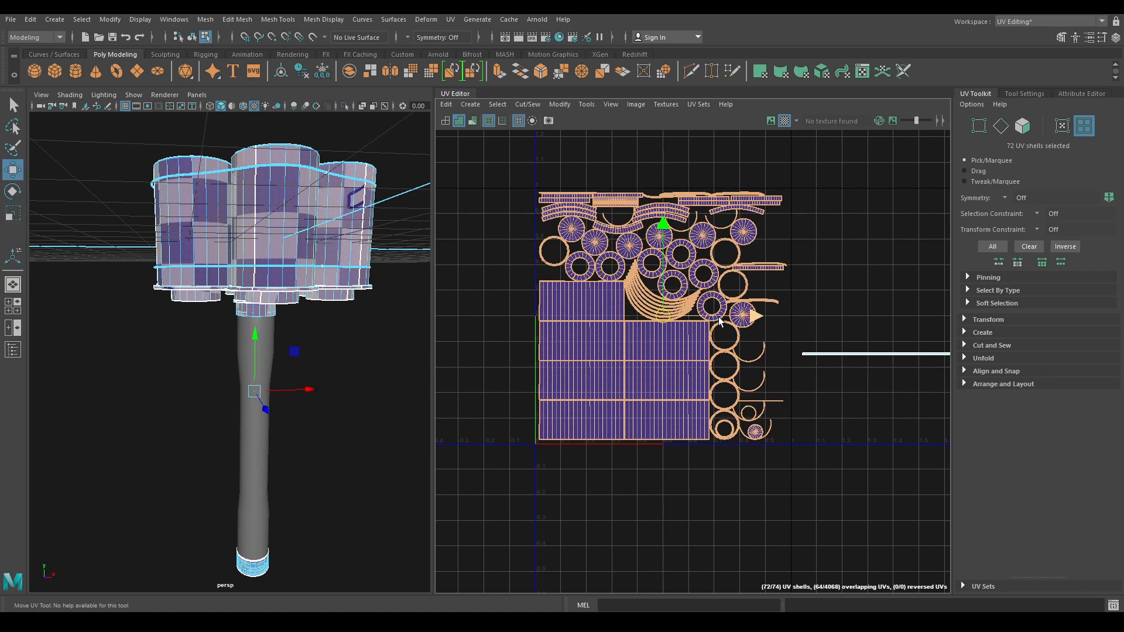
drag(752, 316, 749, 316)
alt+middle_drag(756, 327, 694, 293)
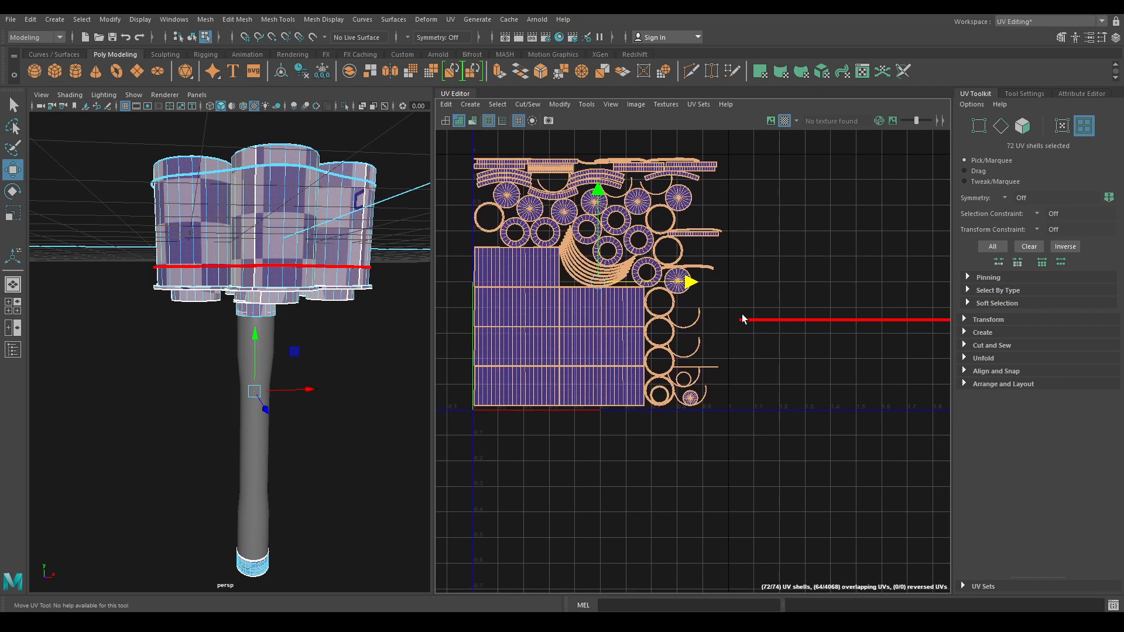
drag(598, 187, 599, 191)
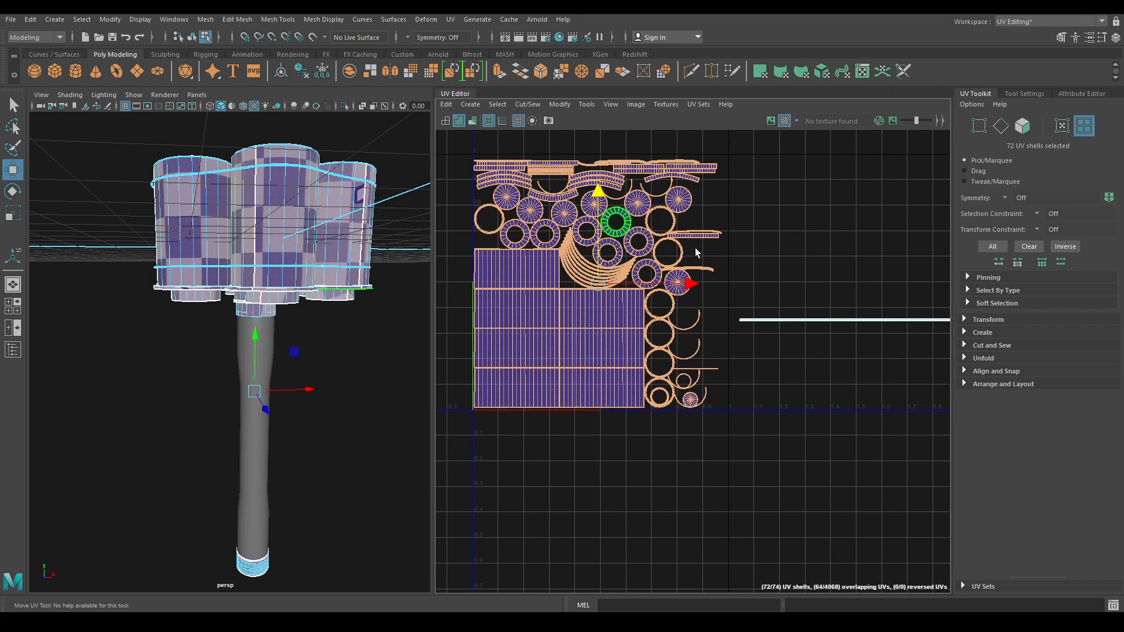
alt+middle_drag(851, 330, 710, 302)
- Rotate the wire rings' UV shells upright and fit them into the free strip along the U = 1 edge of the tile
scroll(709, 301, down, 1)
drag(708, 260, 761, 374)
alt+middle_drag(716, 379, 764, 481)
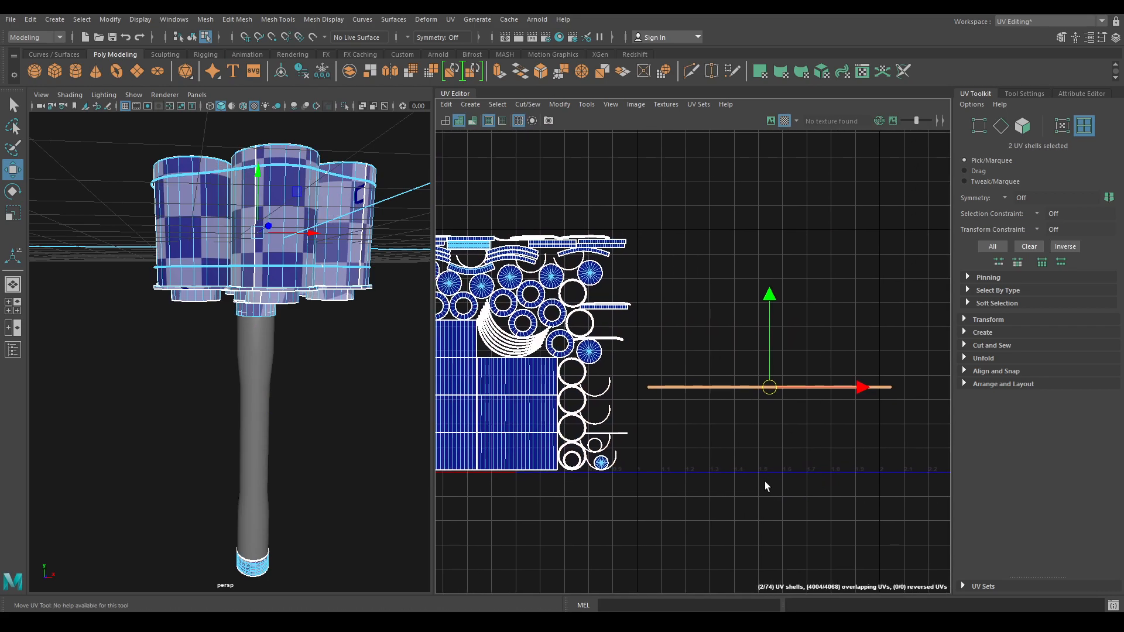
key(e)
drag(703, 337, 711, 463)
key(w)
drag(762, 384, 632, 348)
key(r)
key(w)
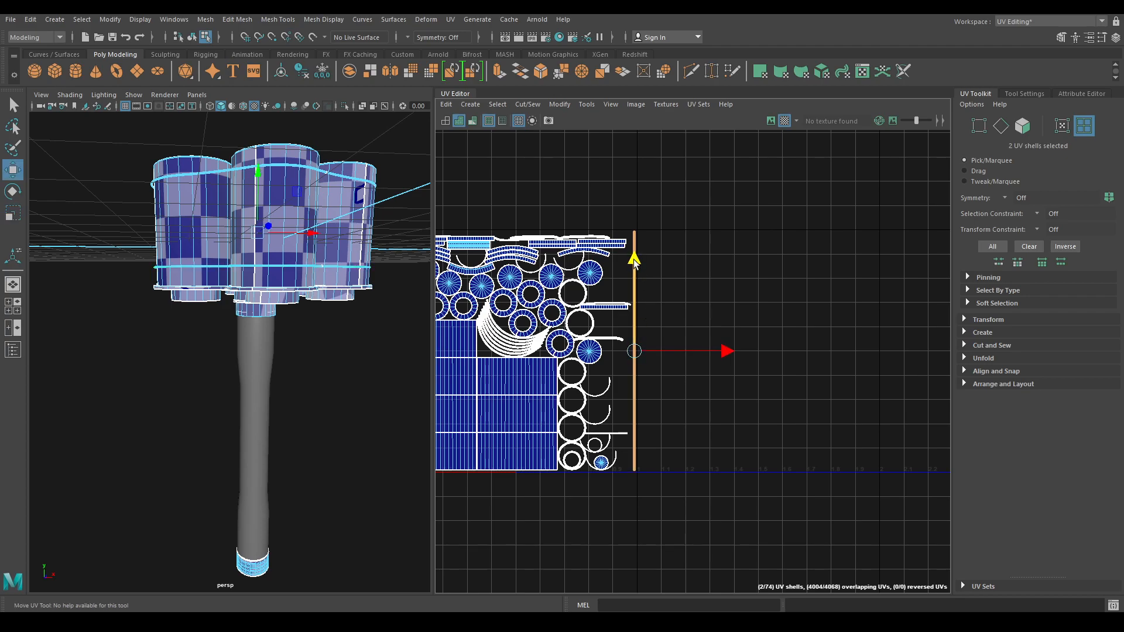
right_drag(340, 302, 387, 270)
click(363, 399)
- Assign a new aiStandardSurface material to the handle shaft
scroll(364, 399, down, 4)
alt+drag(360, 375, 275, 412)
click(262, 399)
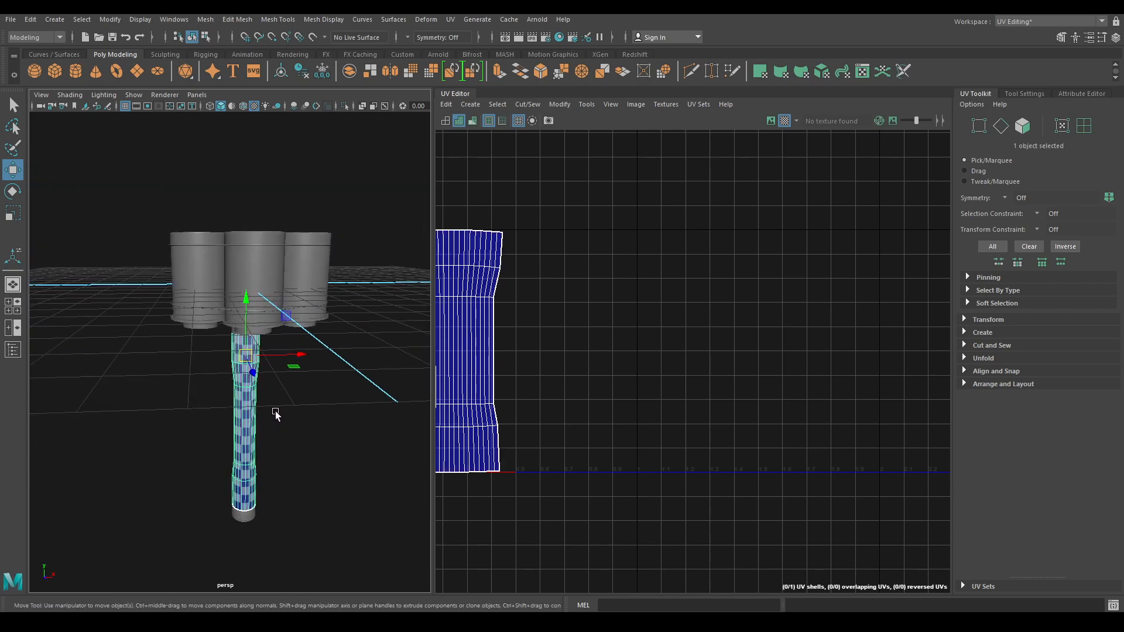
key(f)
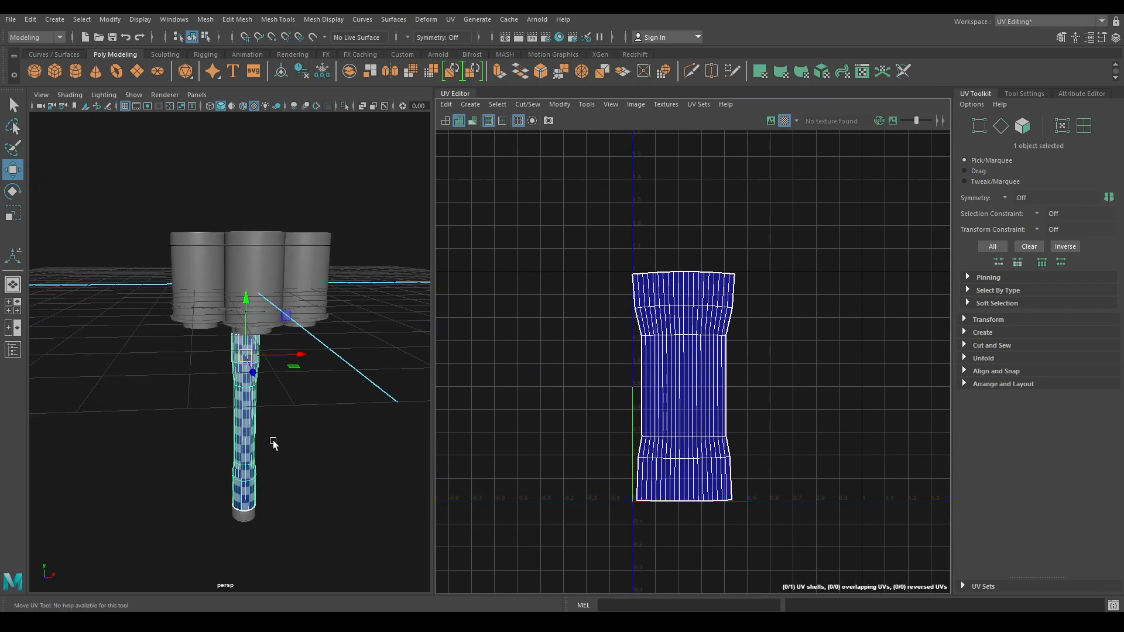
right_drag(249, 292, 265, 593)
click(420, 303)
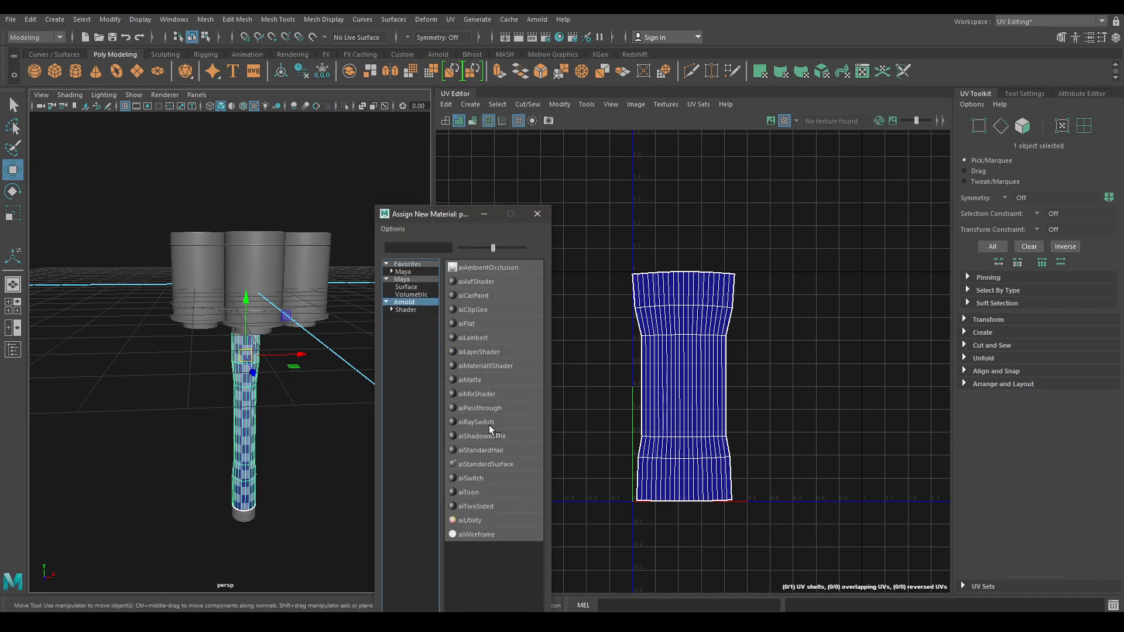
click(490, 464)
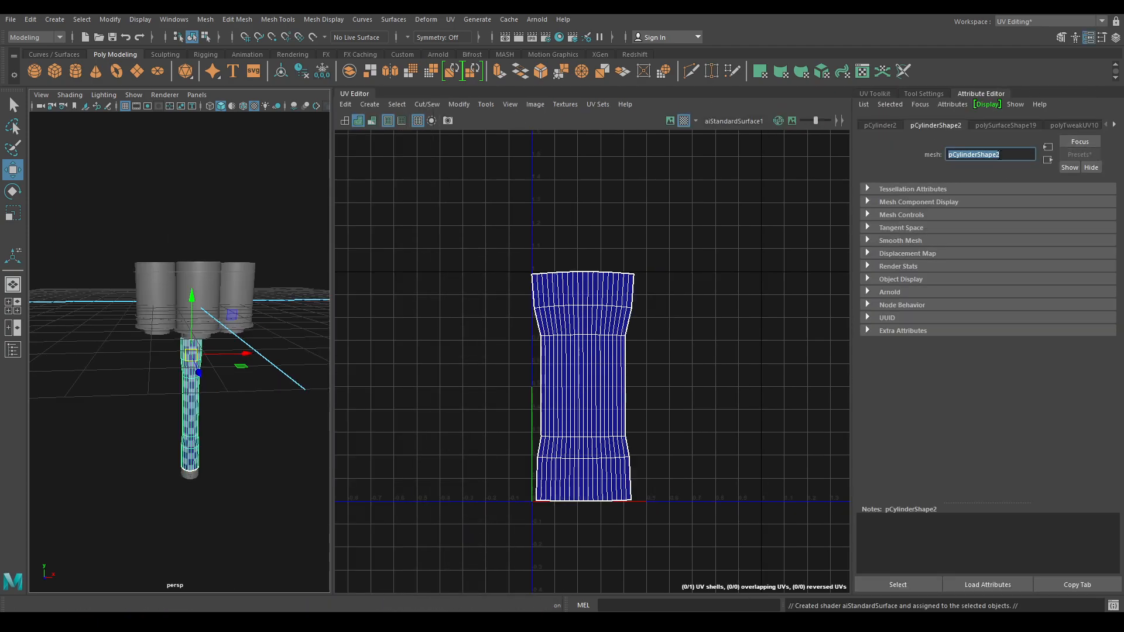
- Rename the handle's mesh shape node as Wood
click(999, 155)
text(Wood)
key(Return)
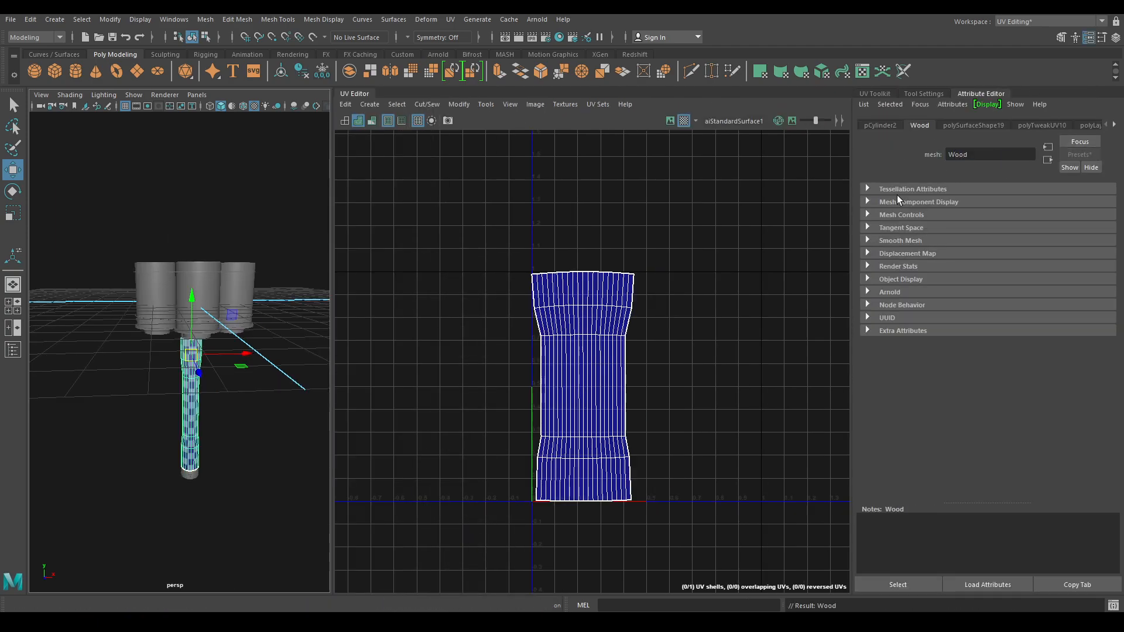
- Assign a new aiStandardSurface material to the combined cylinder mesh and name the material Metal
scroll(204, 300, up, 4)
click(217, 293)
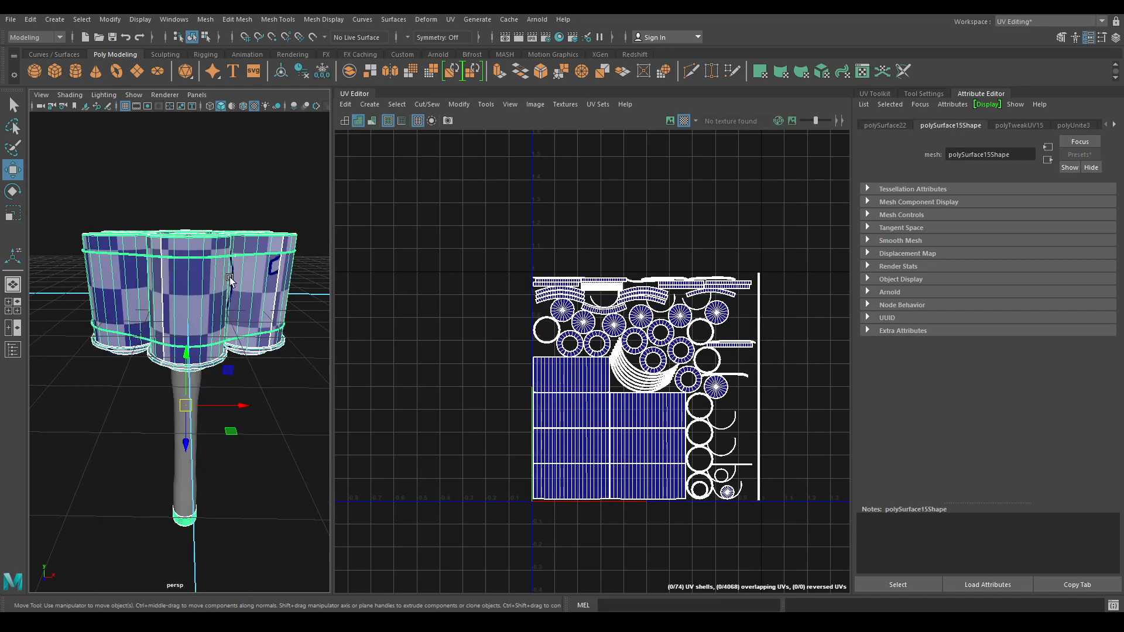
right_click(230, 273)
click(246, 577)
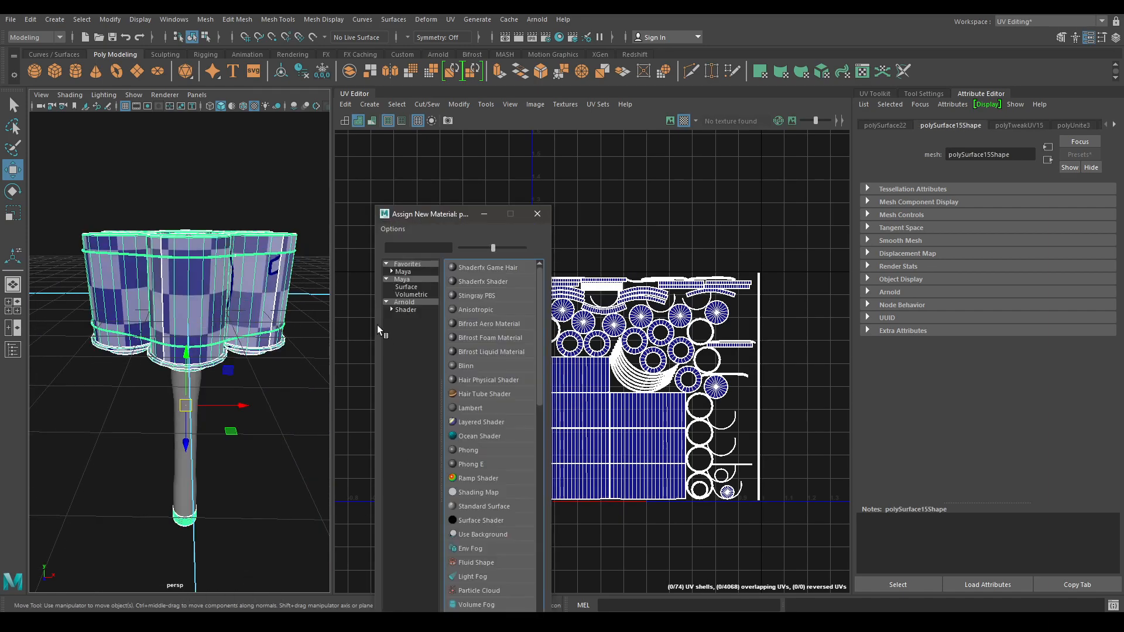
click(403, 302)
click(500, 465)
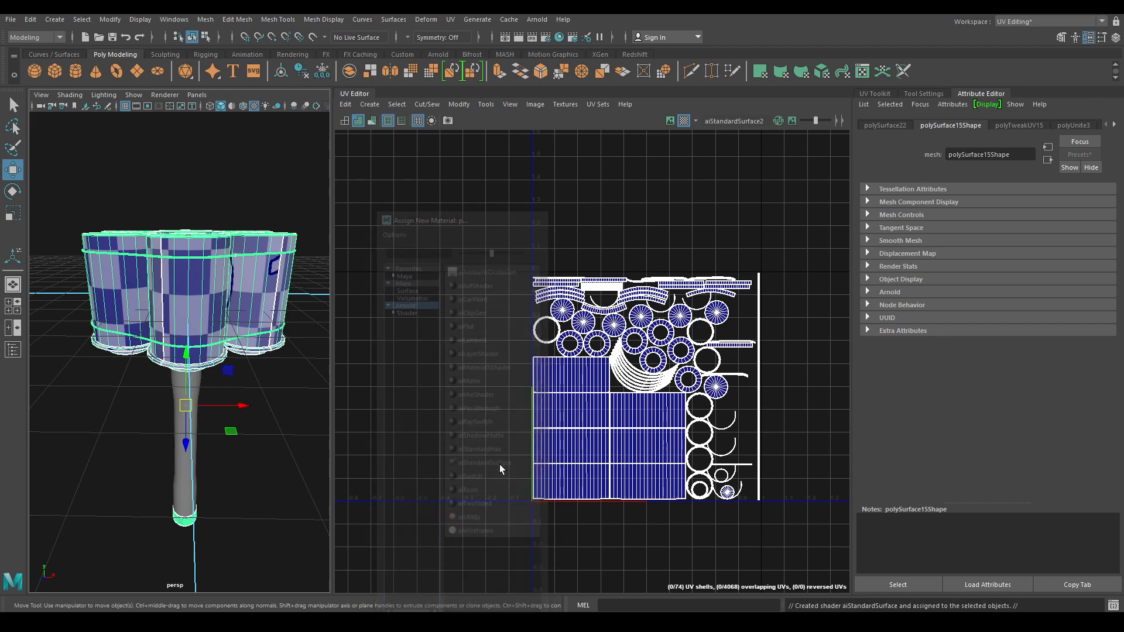
text(Metal)
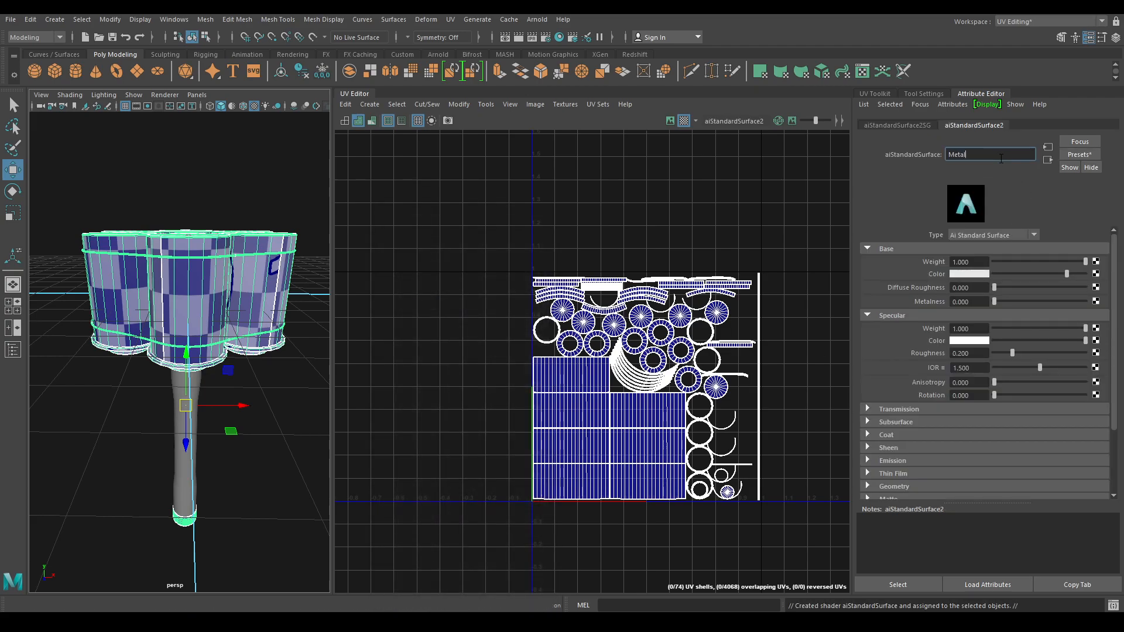
key(Return)
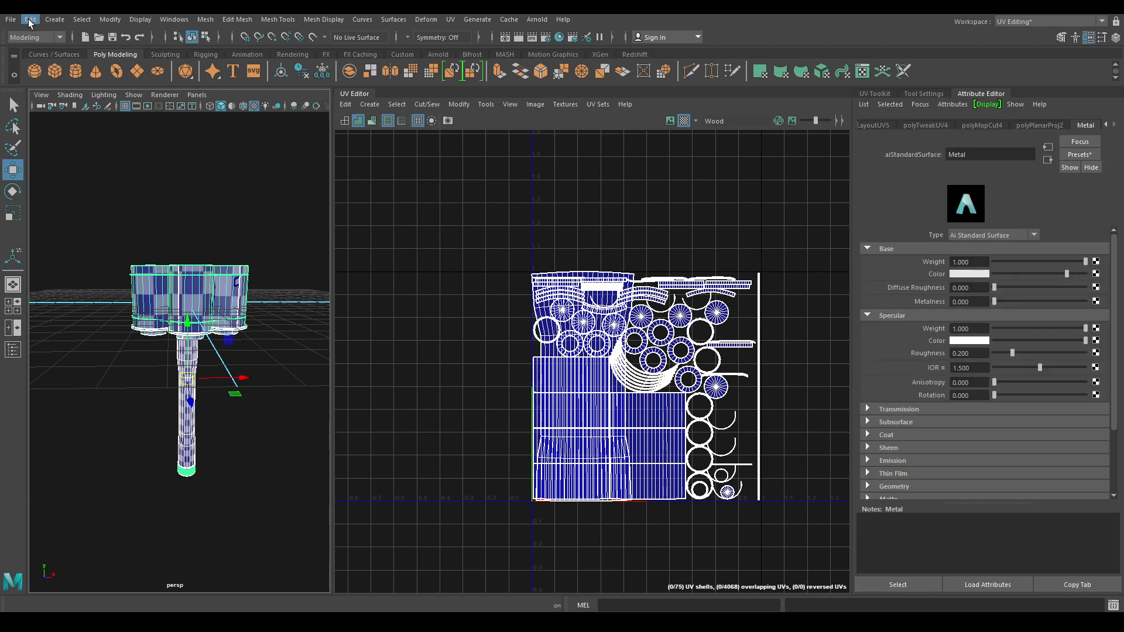
- Delete the construction history of the handle and the cylinder cluster, and clear the selection
click(30, 19)
mouse_move(70, 156)
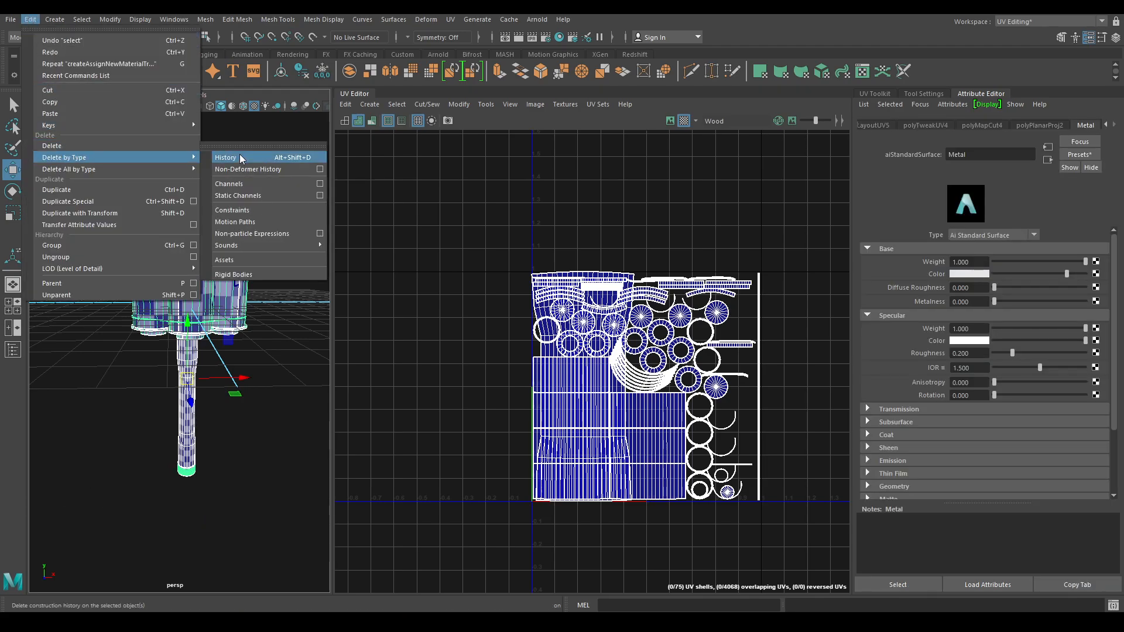
click(239, 157)
alt+drag(239, 157, 256, 258)
alt+right_drag(256, 259, 303, 226)
click(304, 226)
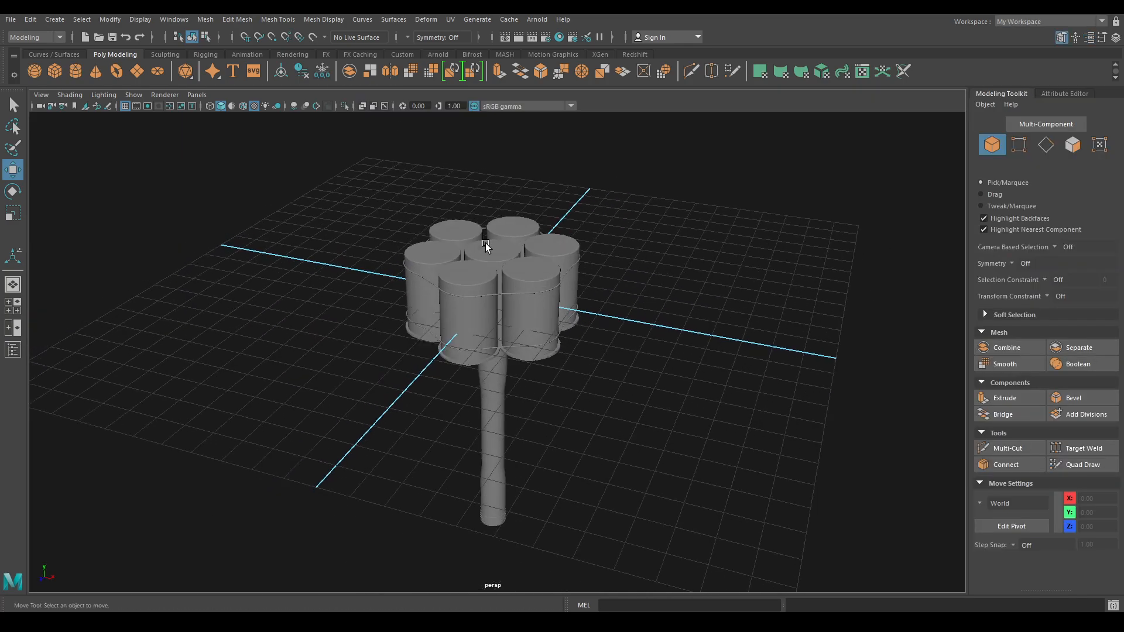
- Combine the handle and the cylinder cluster into a single mesh
drag(602, 181, 292, 592)
alt+drag(351, 527, 446, 451)
alt+right_drag(447, 451, 431, 474)
alt+drag(432, 474, 346, 521)
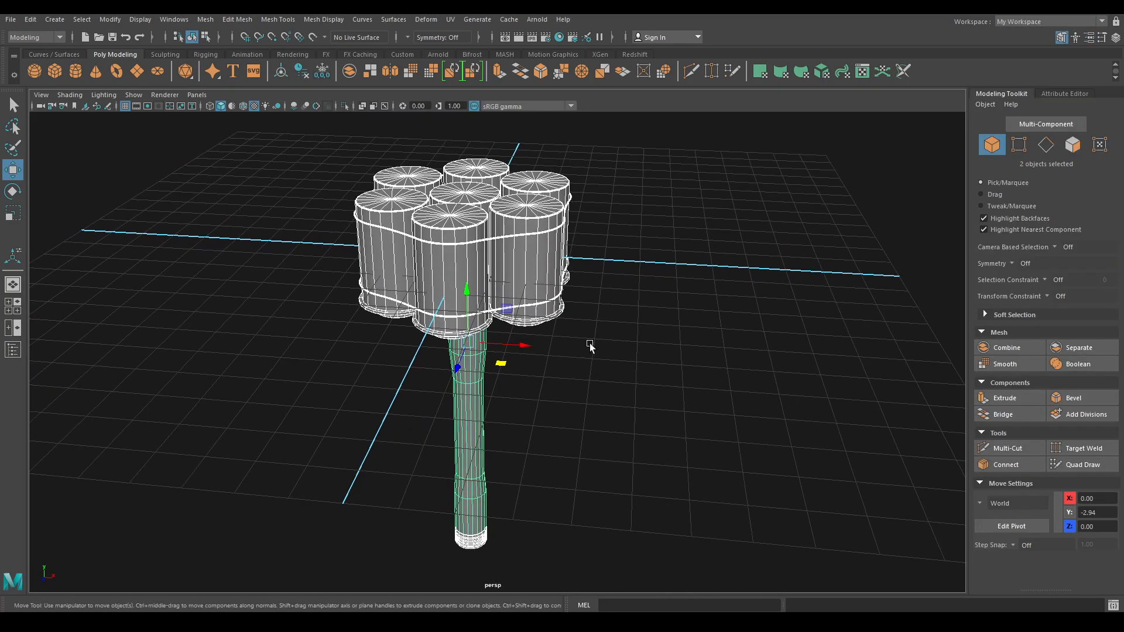
shift+right_drag(491, 271, 515, 519)
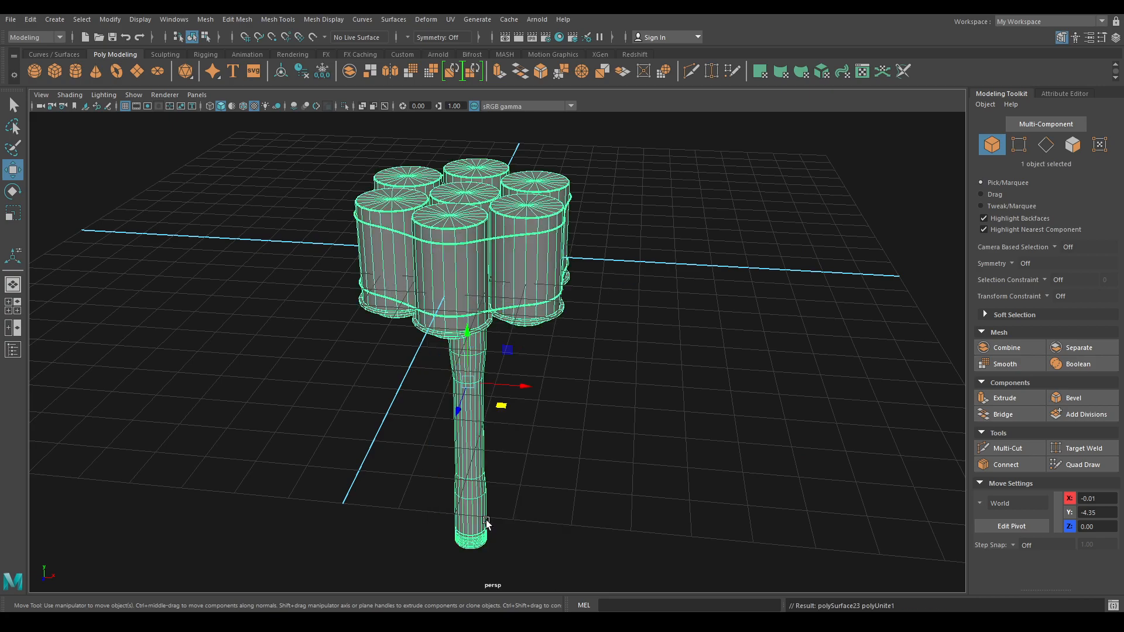
- Show the Outliner and rename the combined mesh as Lowpoly
click(13, 350)
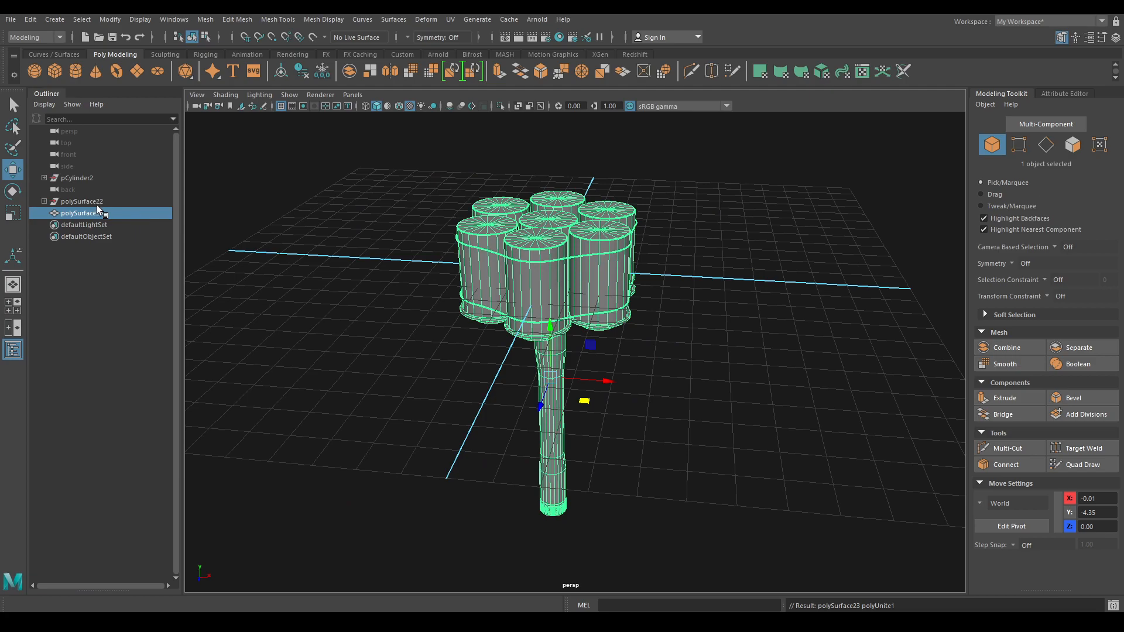
key(ctrl+z)
double_click(88, 216)
text(Lowpol)
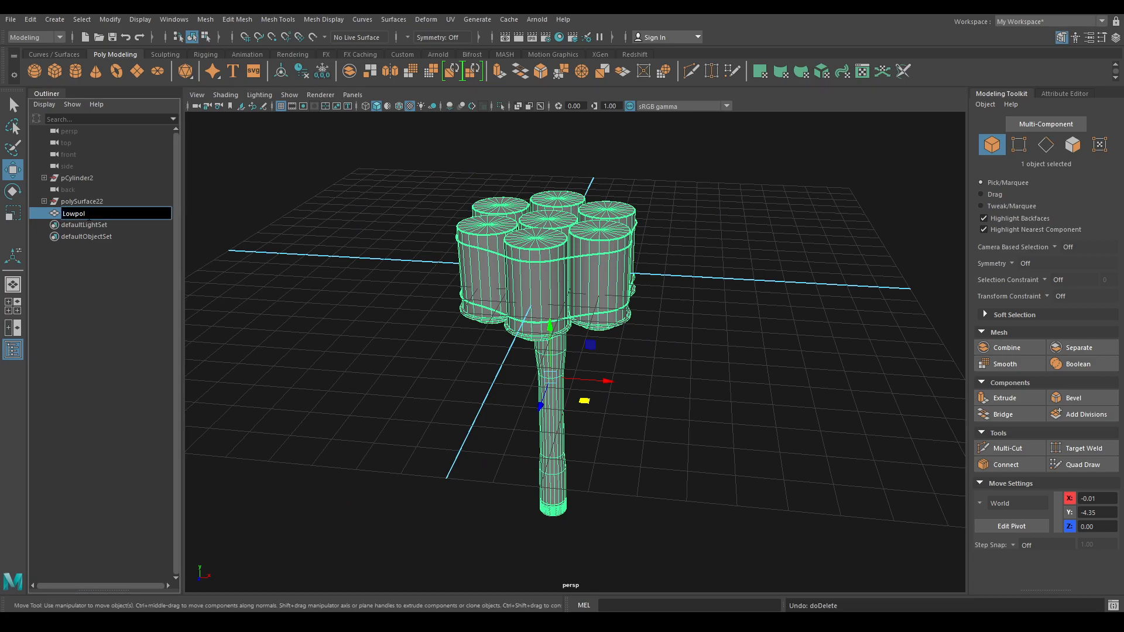
text(y)
key(Return)
- Duplicate the Lowpoly mesh and name the copy HighPoly
click(477, 351)
click(539, 297)
key(ctrl+d)
double_click(87, 225)
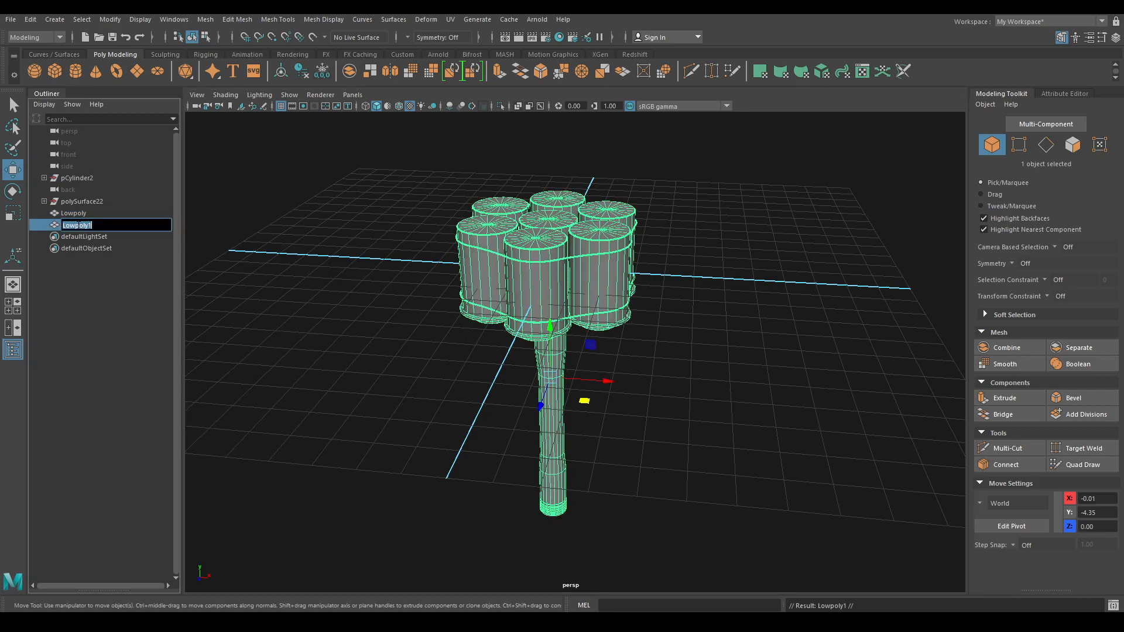
text(HighPoly)
key(Return)
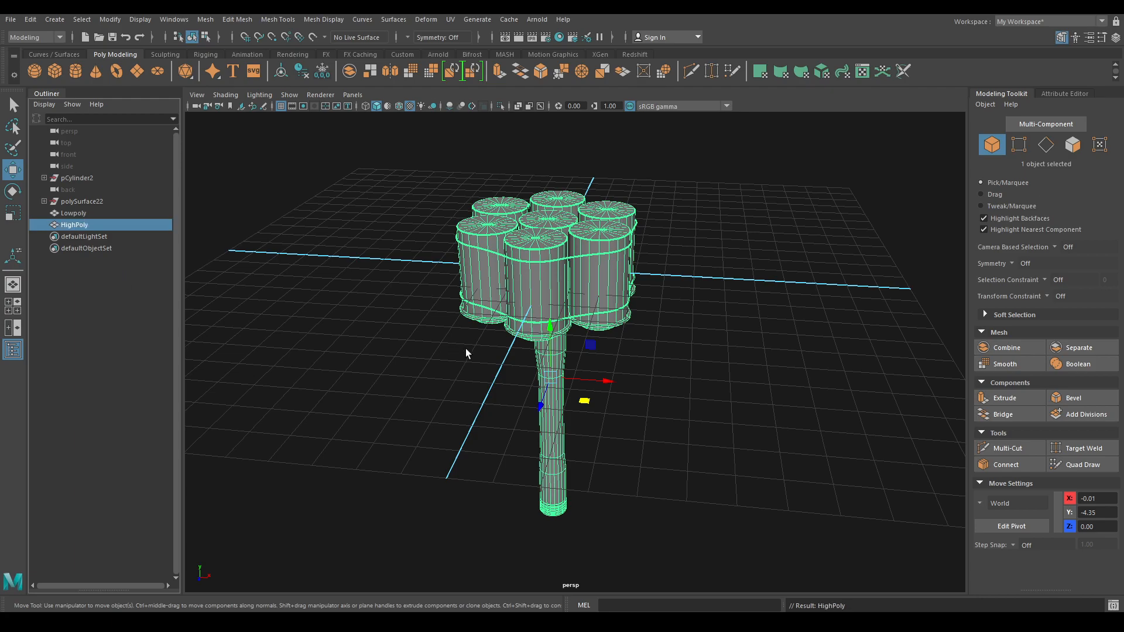
- Smooth the HighPoly mesh with 2 divisions and return to the Move tool
click(745, 296)
click(92, 225)
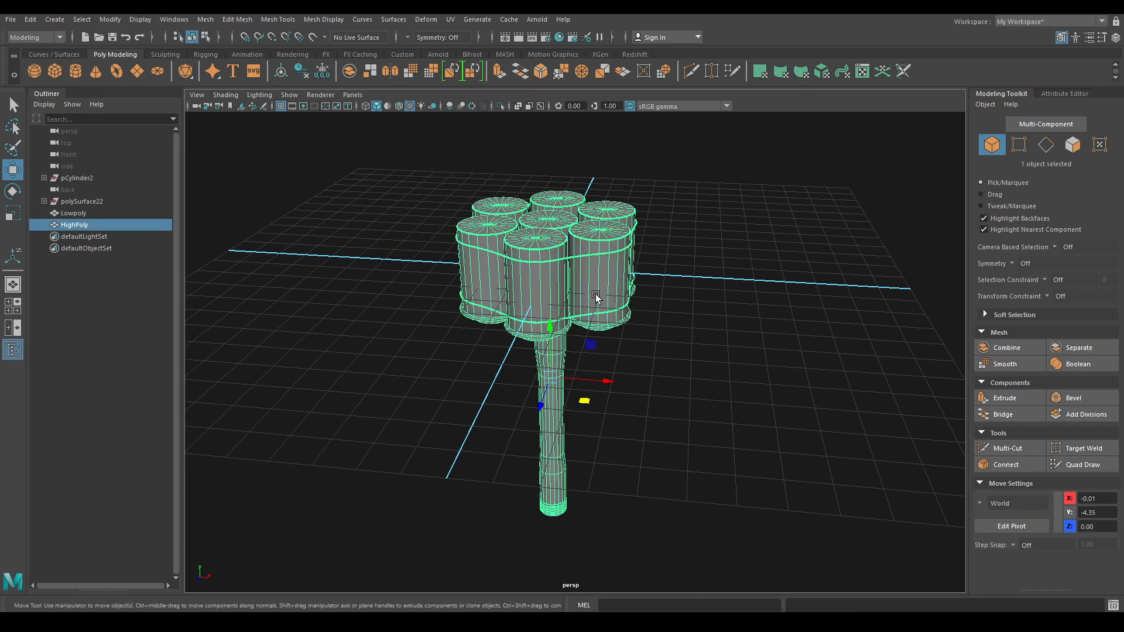
shift+right_drag(593, 259, 554, 327)
click(877, 251)
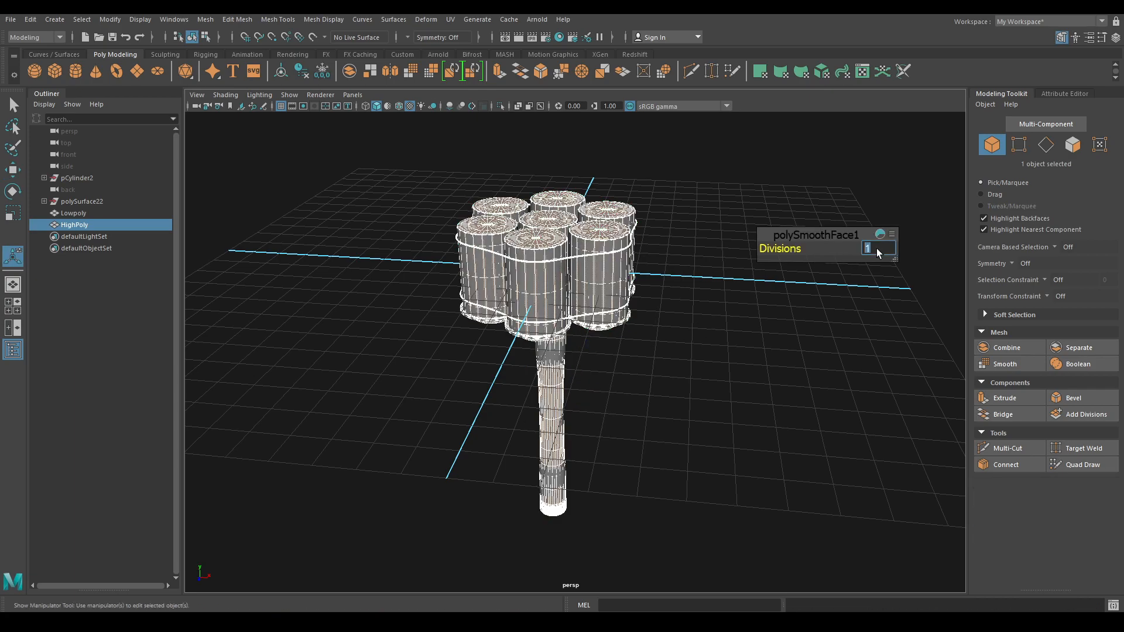
key(Return)
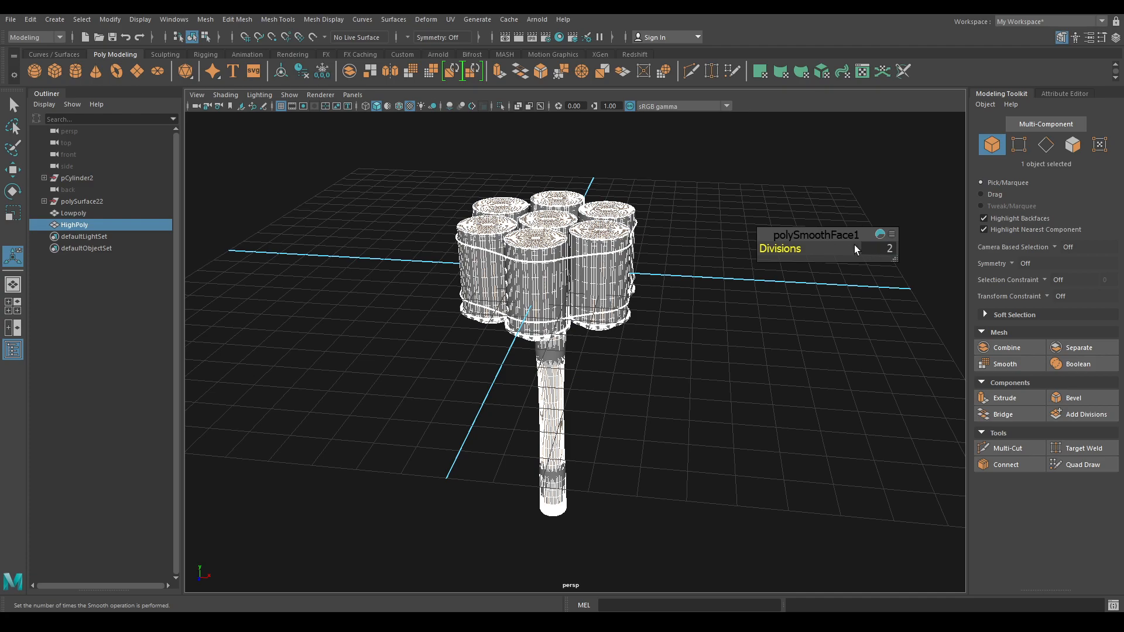
key(w)
alt+drag(717, 270, 730, 351)
right_click(726, 263)
click(780, 241)
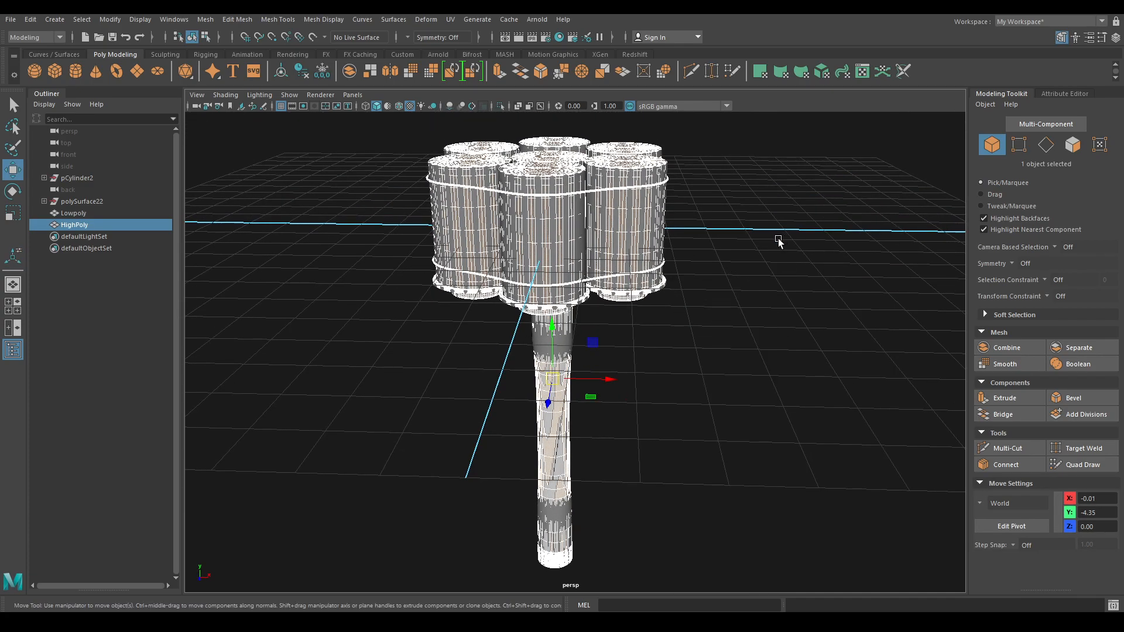
- Start an OBJ export of only the Lowpoly mesh, choosing the M24 Grenade Tutorial folder inside Maya Projects on the Desktop
click(766, 274)
click(531, 253)
click(545, 347)
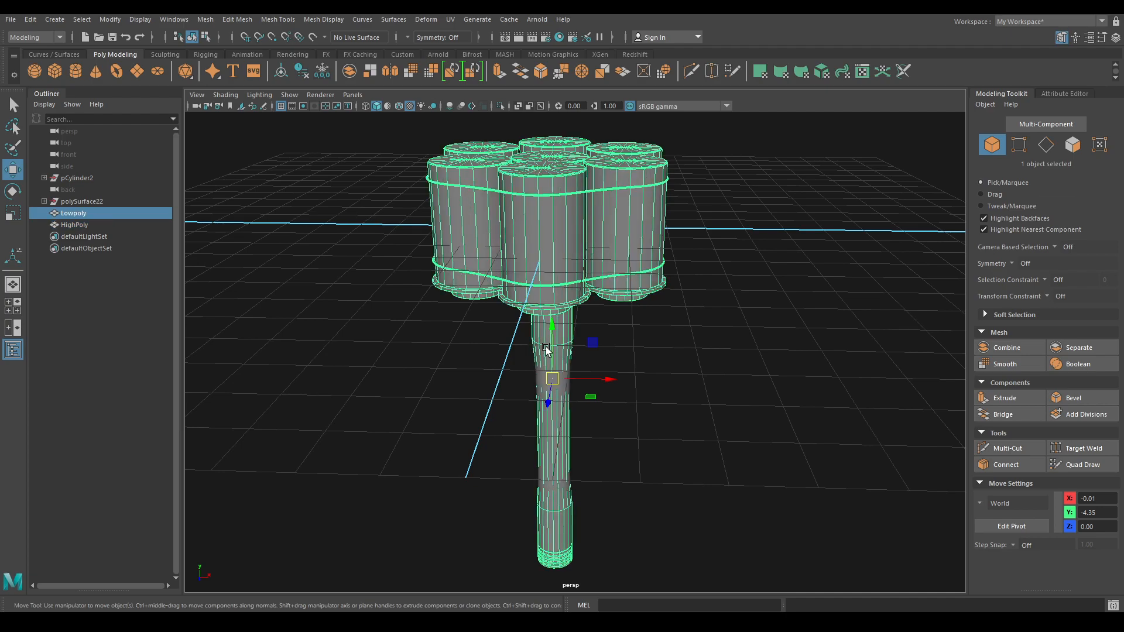
ctrl+click(77, 215)
click(74, 215)
click(10, 19)
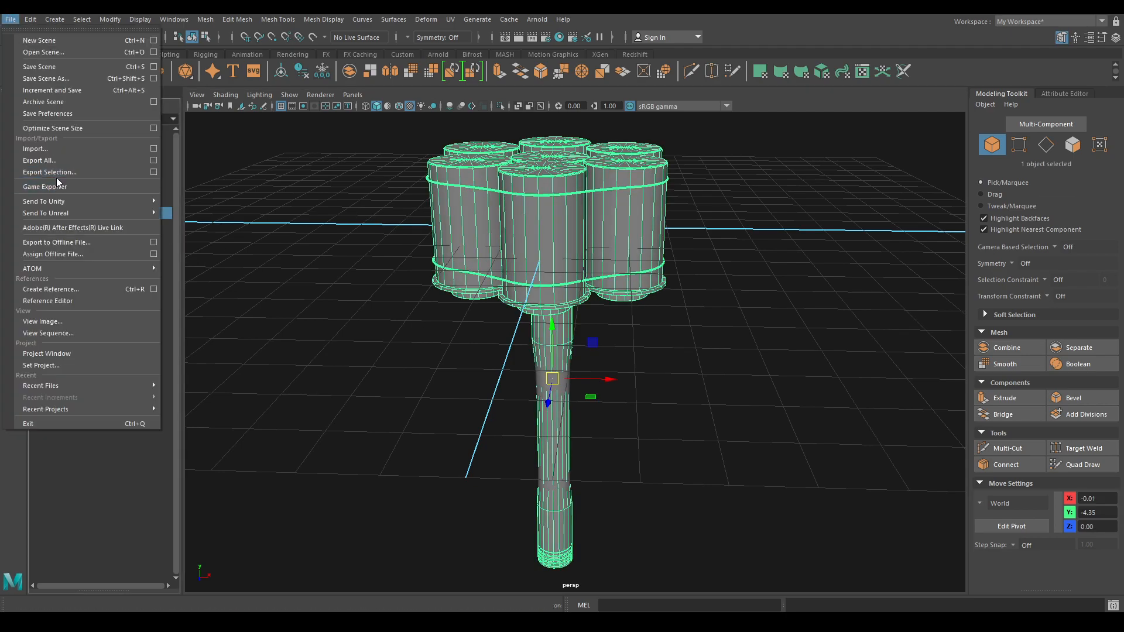
click(58, 173)
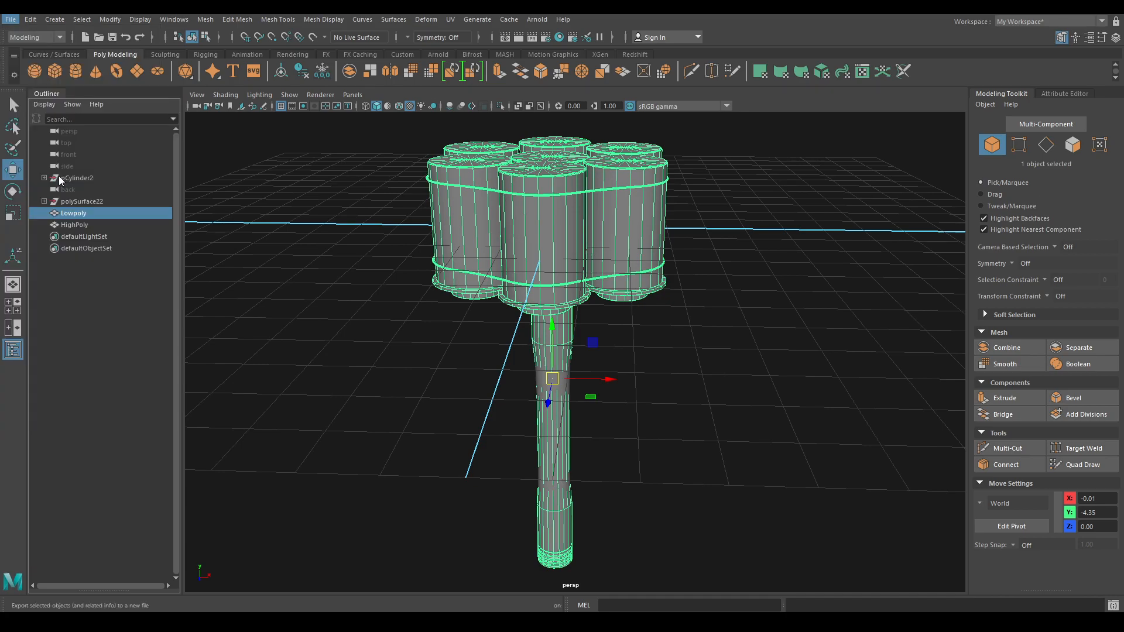
click(443, 181)
double_click(525, 189)
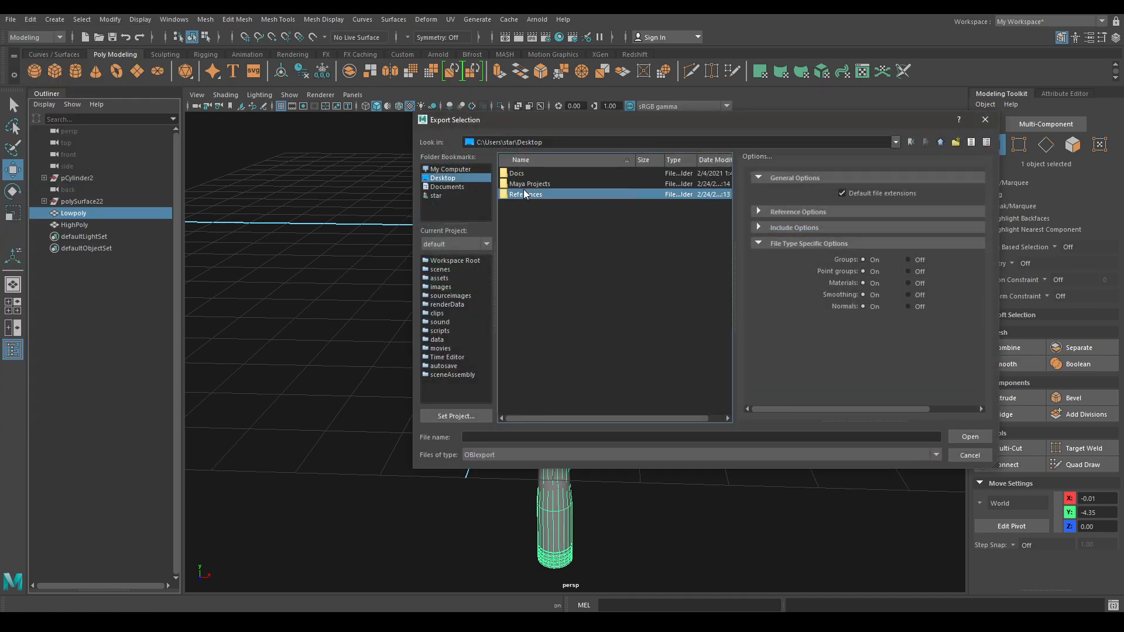
click(941, 142)
double_click(542, 183)
double_click(538, 171)
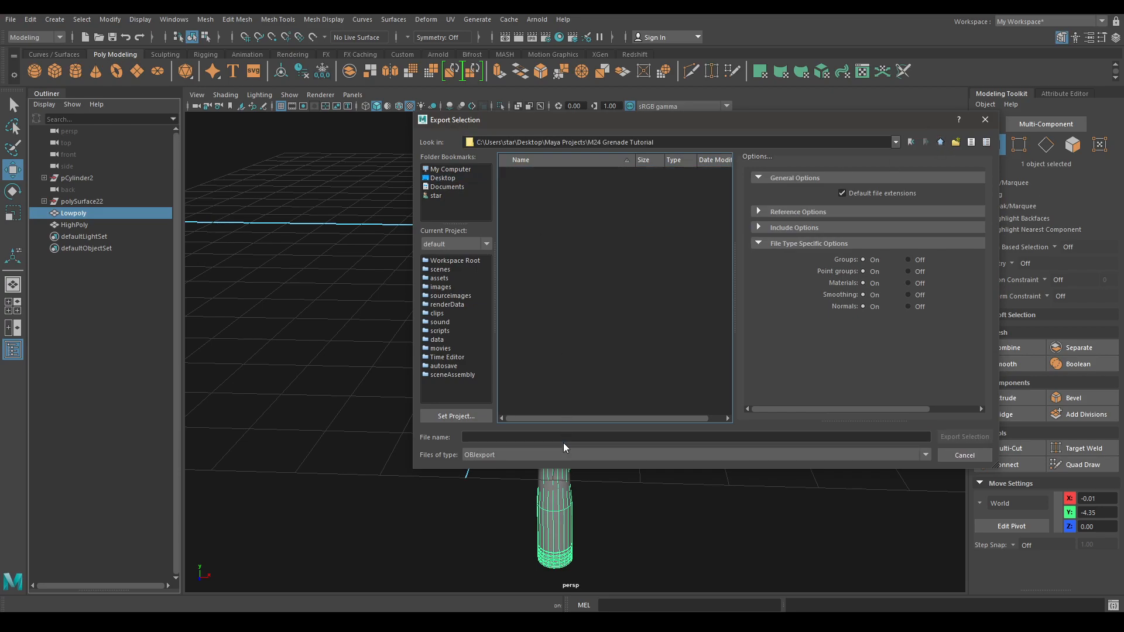
- Name the export file Grenade_Low and export the selected mesh
click(573, 438)
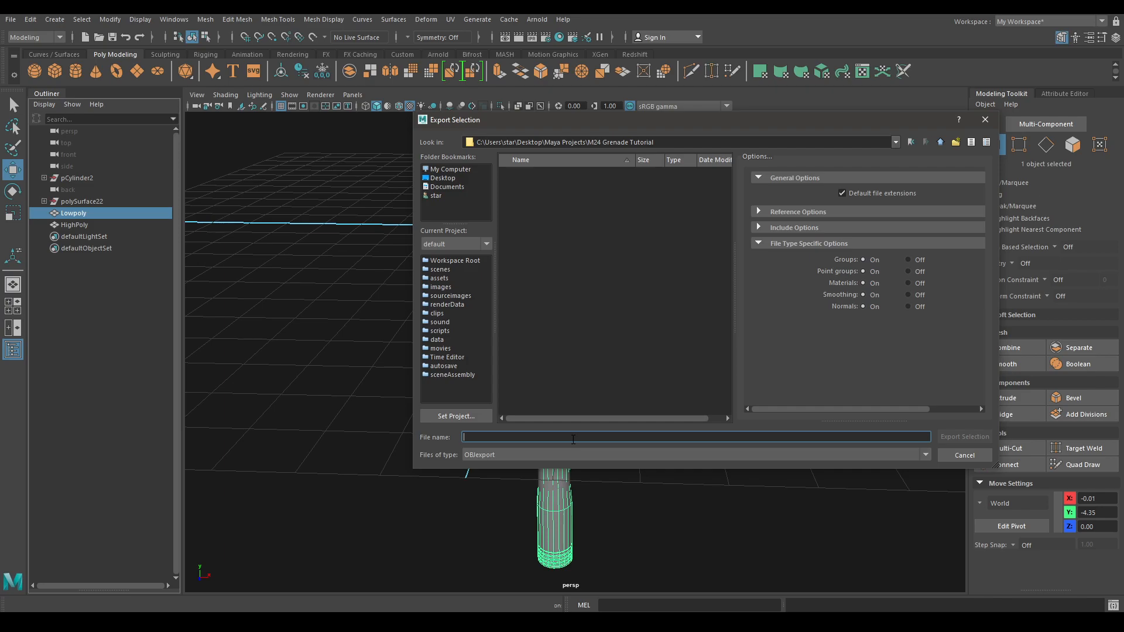
text(Grenade_Low)
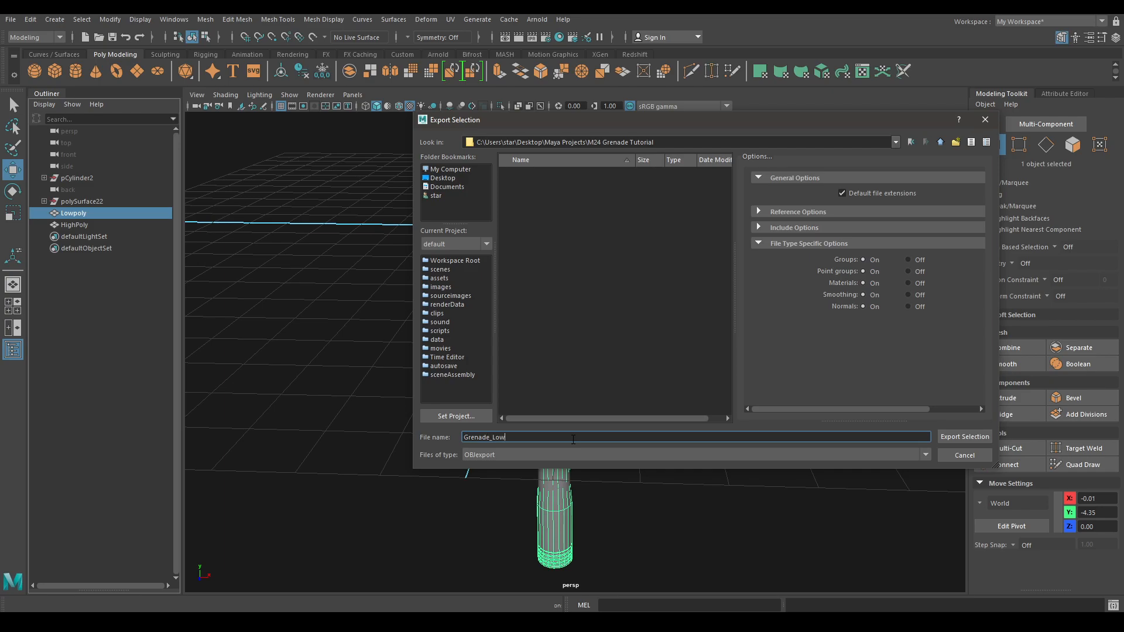
key(Return)
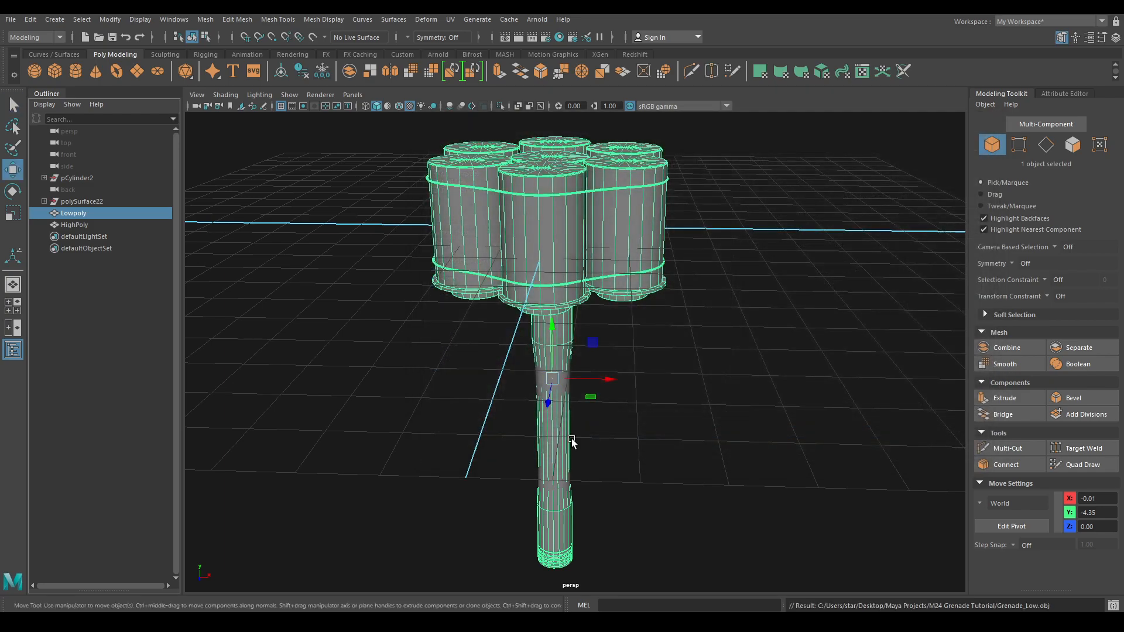
- Export only the HighPoly mesh as an OBJ file named Grenade_High in the M24 Grenade Tutorial folder
click(91, 226)
click(11, 19)
click(57, 168)
click(971, 457)
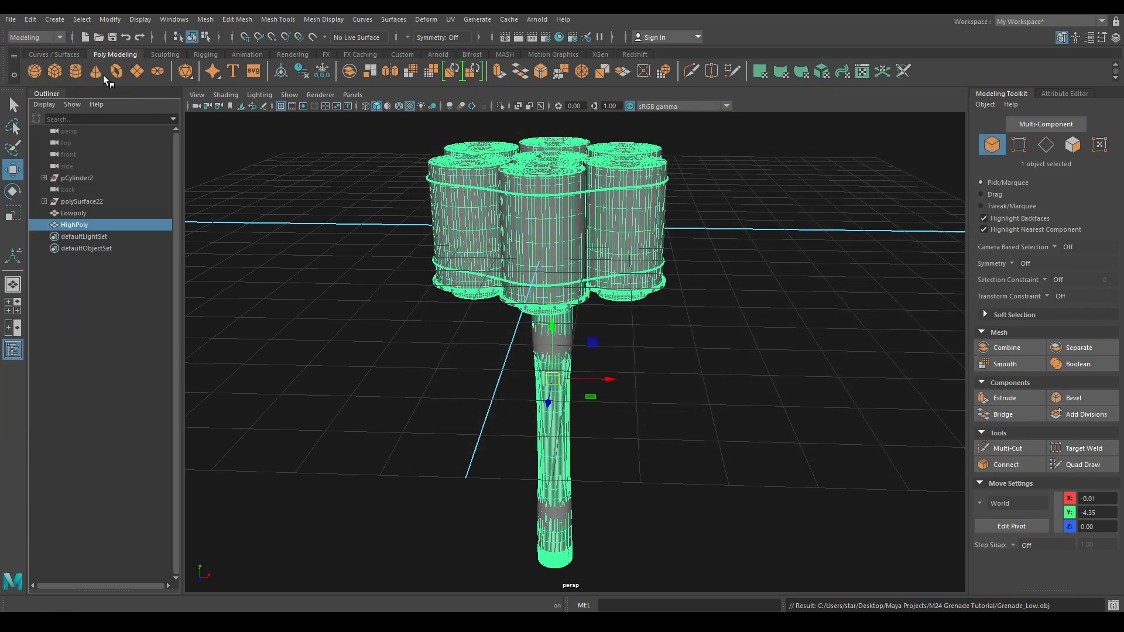
click(6, 19)
click(58, 170)
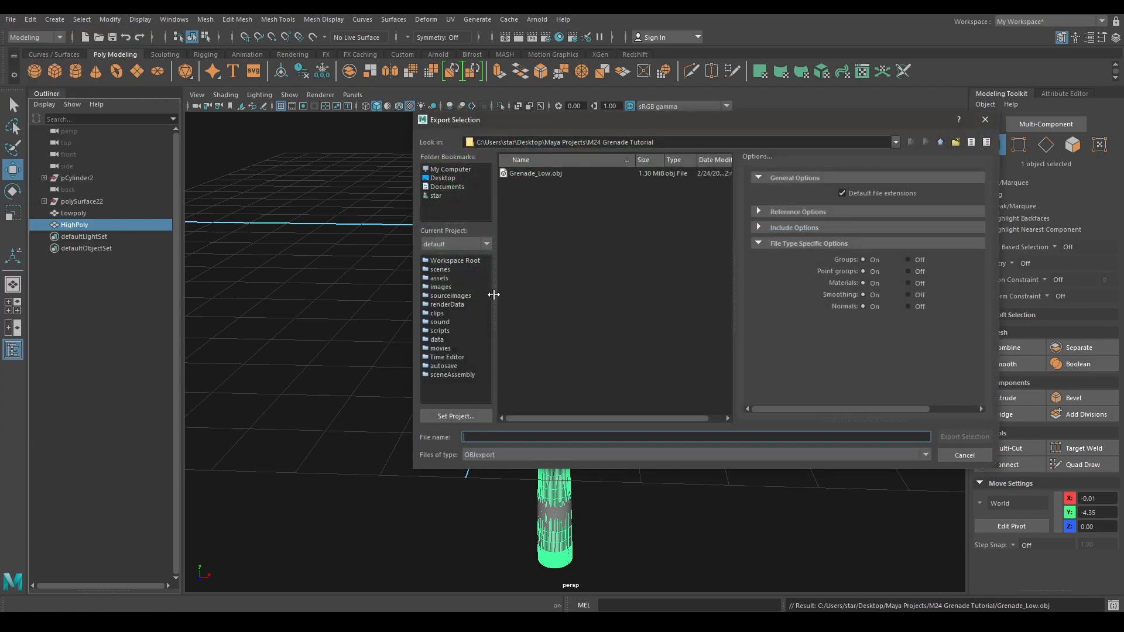
text(Grena)
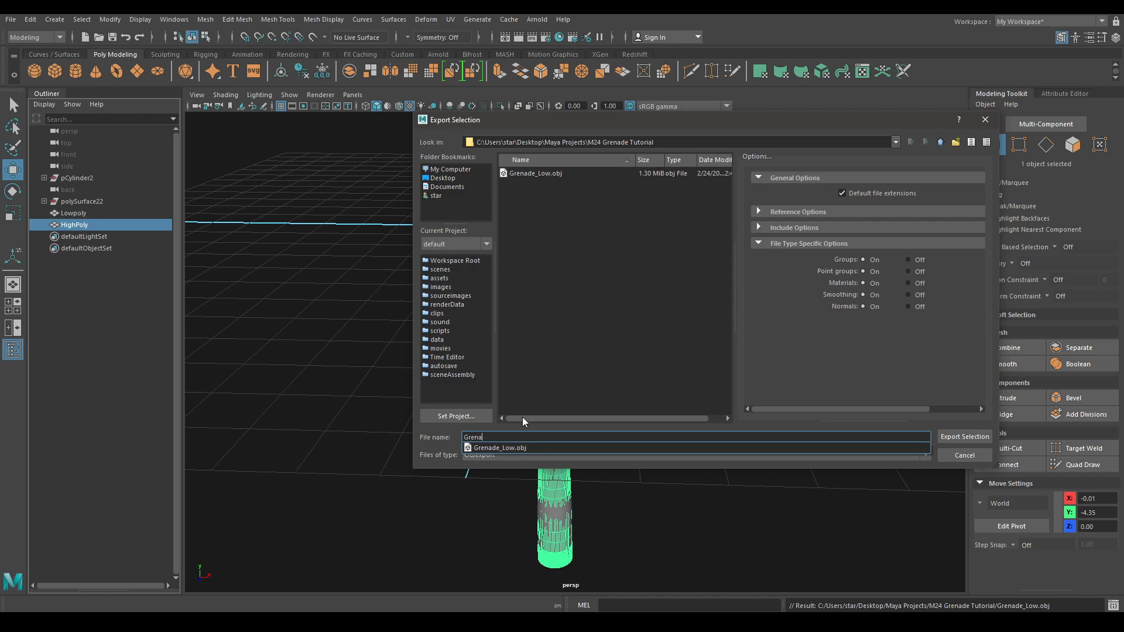
text(de_High)
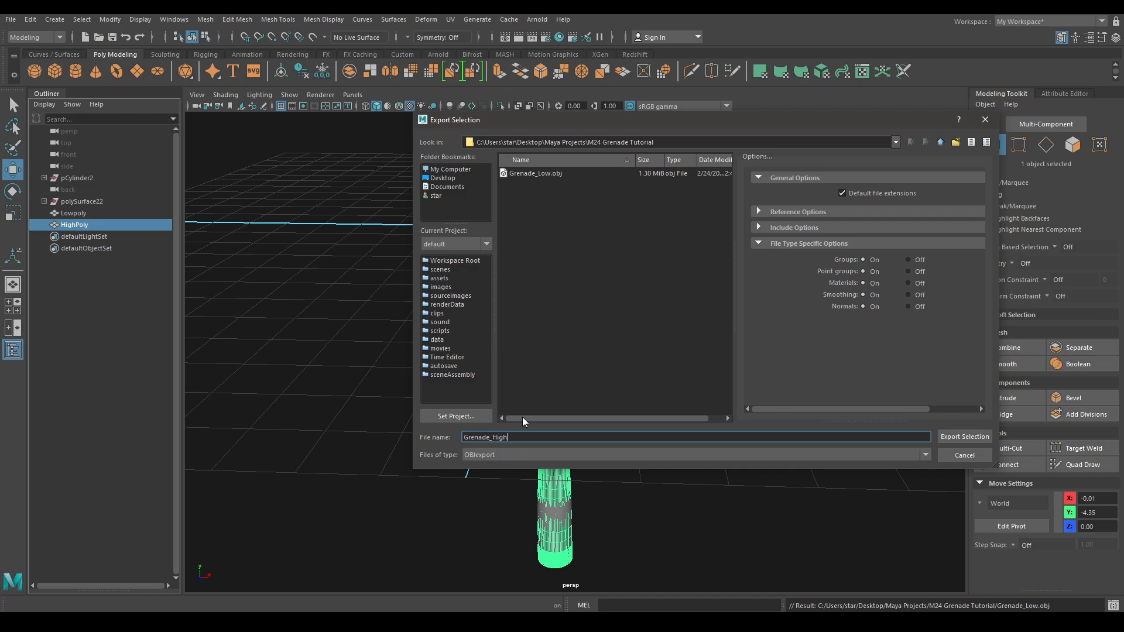
key(Return)
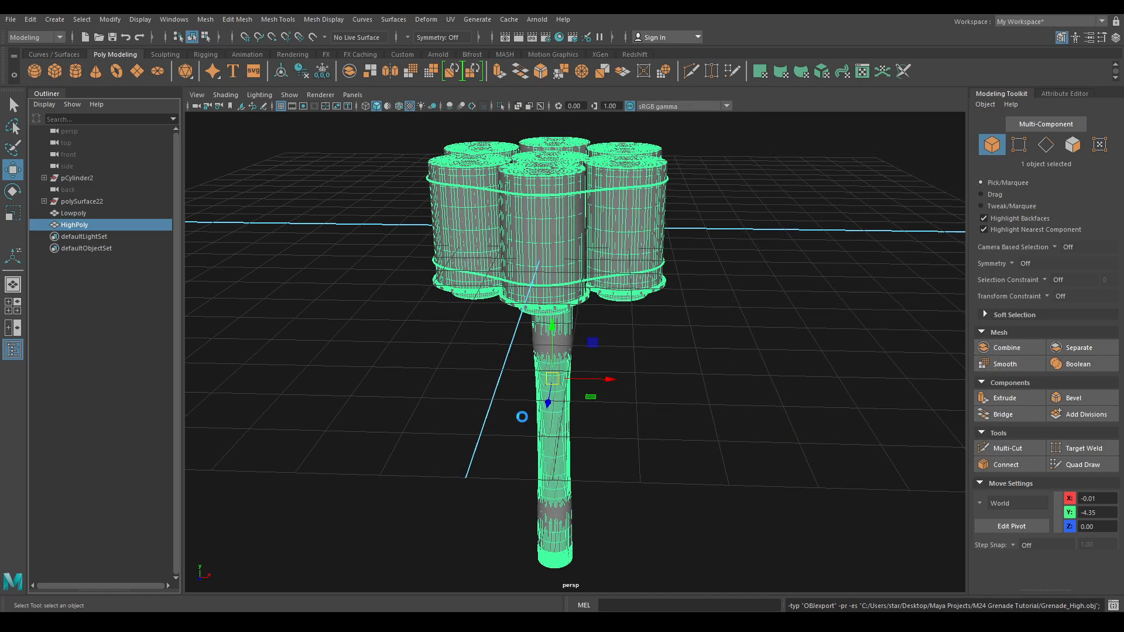
- Hide the Outliner and move the high-poly mesh sideways to about 7.26 on X to compare it with the low-poly mesh
click(21, 350)
alt+drag(539, 462, 494, 336)
shift+drag(540, 418, 771, 437)
alt+drag(673, 432, 653, 351)
click(652, 432)
mouse_move(671, 463)
alt+mouse_down()
mouse_move(635, 429)
mouse_move(646, 434)
alt+mouse_up()
alt+right_drag(647, 434, 781, 410)
alt+middle_drag(802, 445, 665, 532)
alt+drag(652, 453, 653, 427)
alt+right_drag(653, 427, 632, 426)
mouse_move(632, 328)
alt+mouse_down()
mouse_move(632, 452)
mouse_move(633, 333)
alt+mouse_up()
alt+right_drag(633, 334, 605, 297)
- Undo the sideways move of the high-poly mesh and clear the selection
key(ctrl+z)
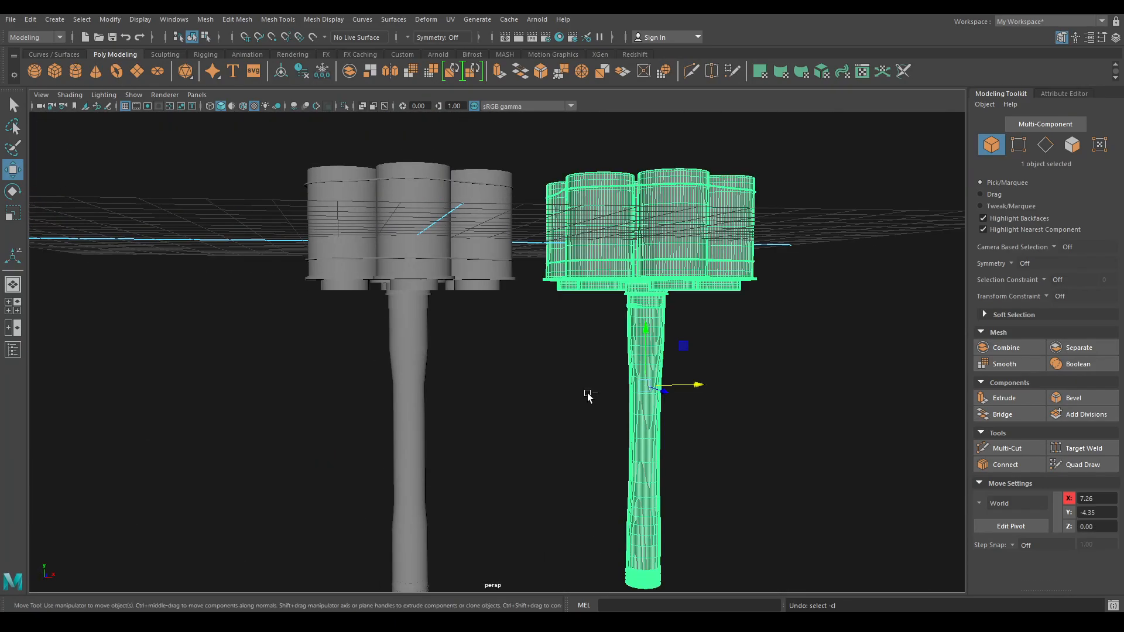
key(ctrl+z)
key(ctrl+z)
click(582, 411)
alt+right_drag(582, 412, 531, 376)
alt+drag(521, 310, 514, 376)
alt+right_drag(514, 376, 549, 429)
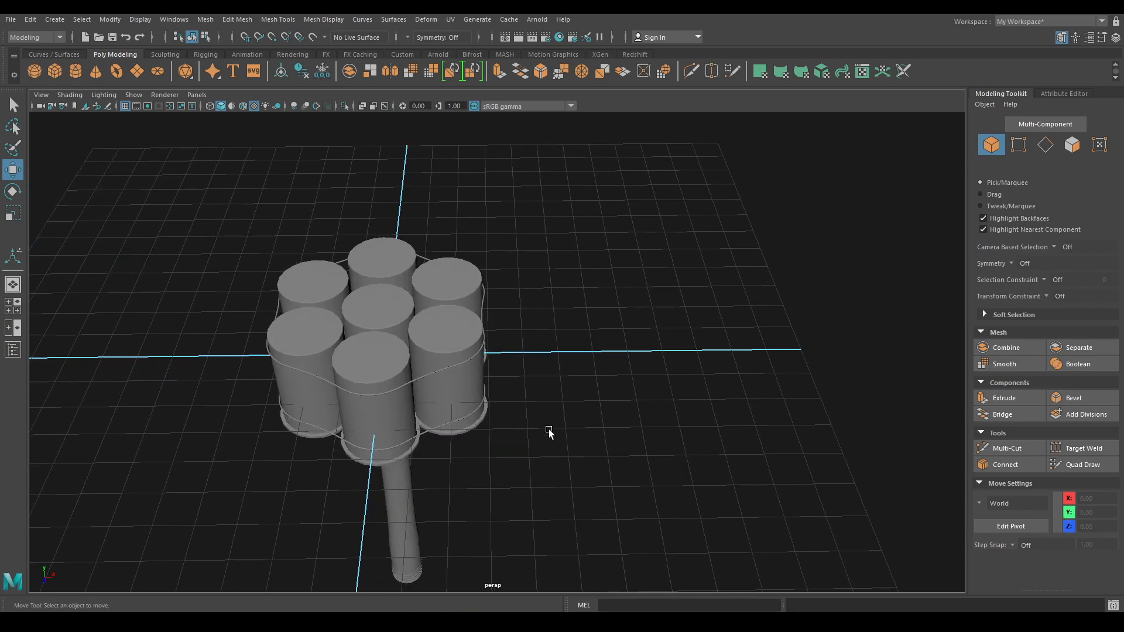